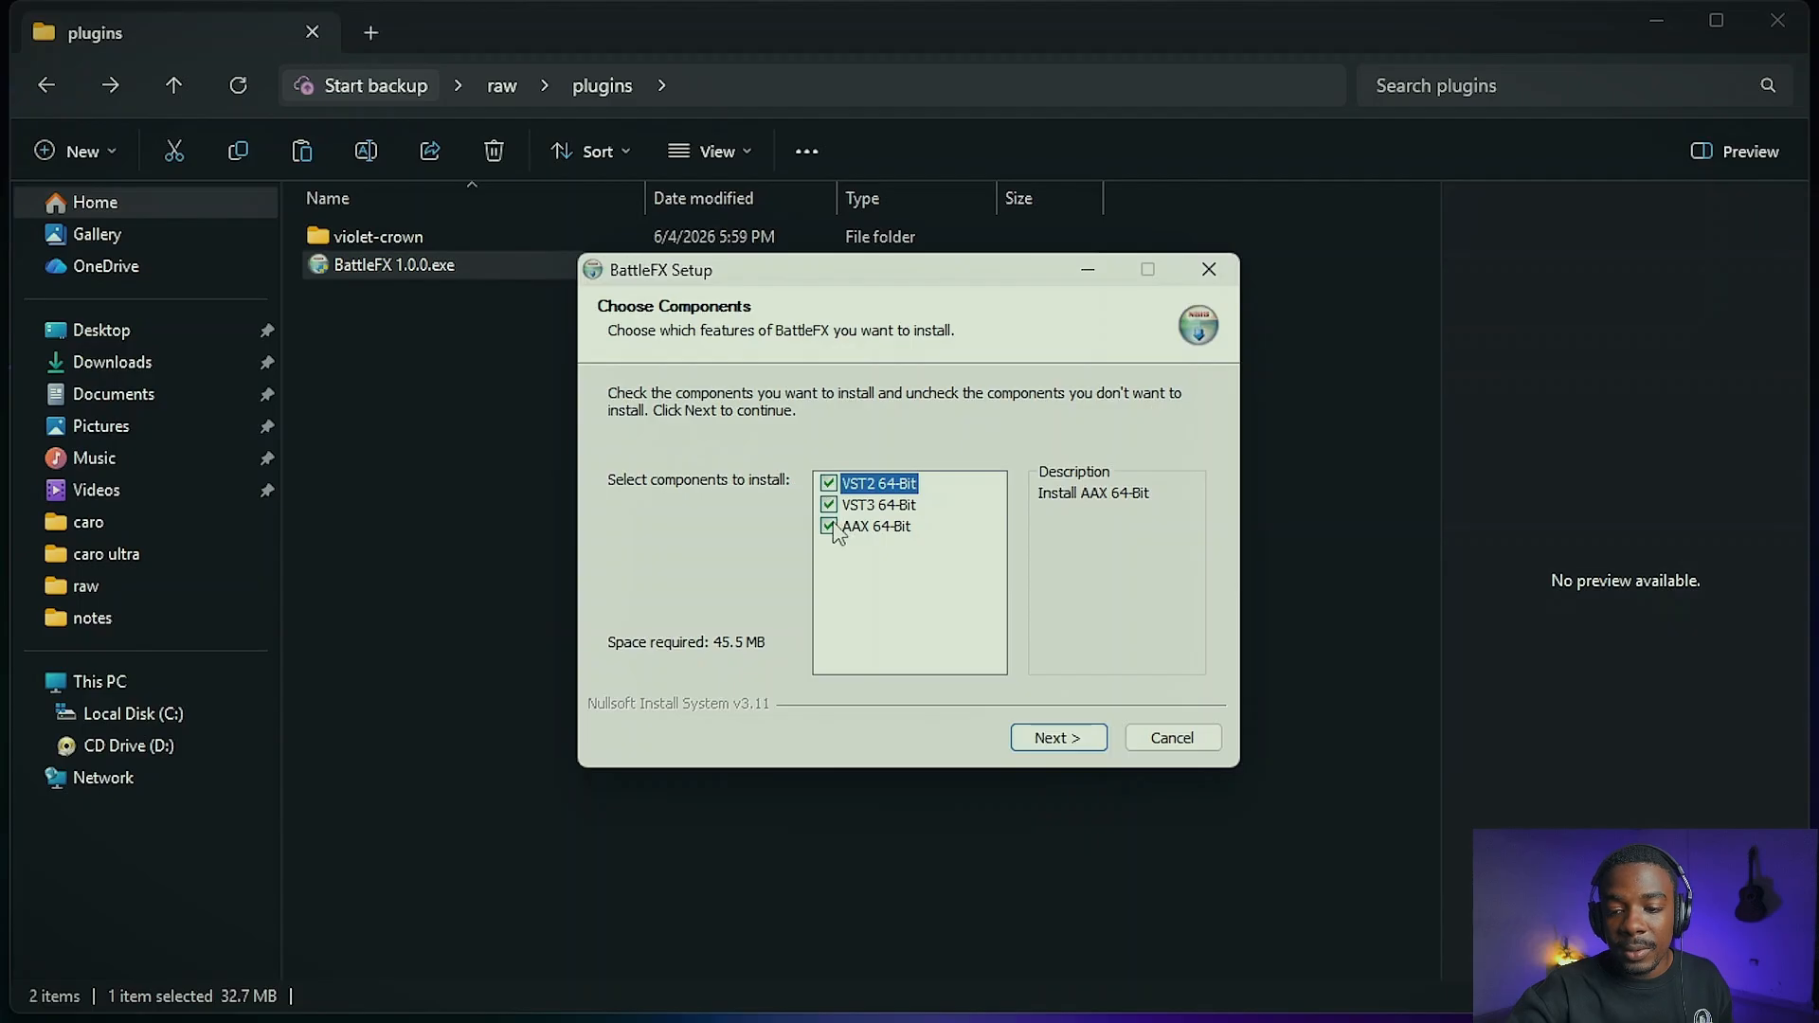
# Install BattleFX with only the VST2 64-Bit and VST3 64-Bit components into C:\Program Files\VSTPlugins\Unfiltered Audio.
pyautogui.click(830, 525)
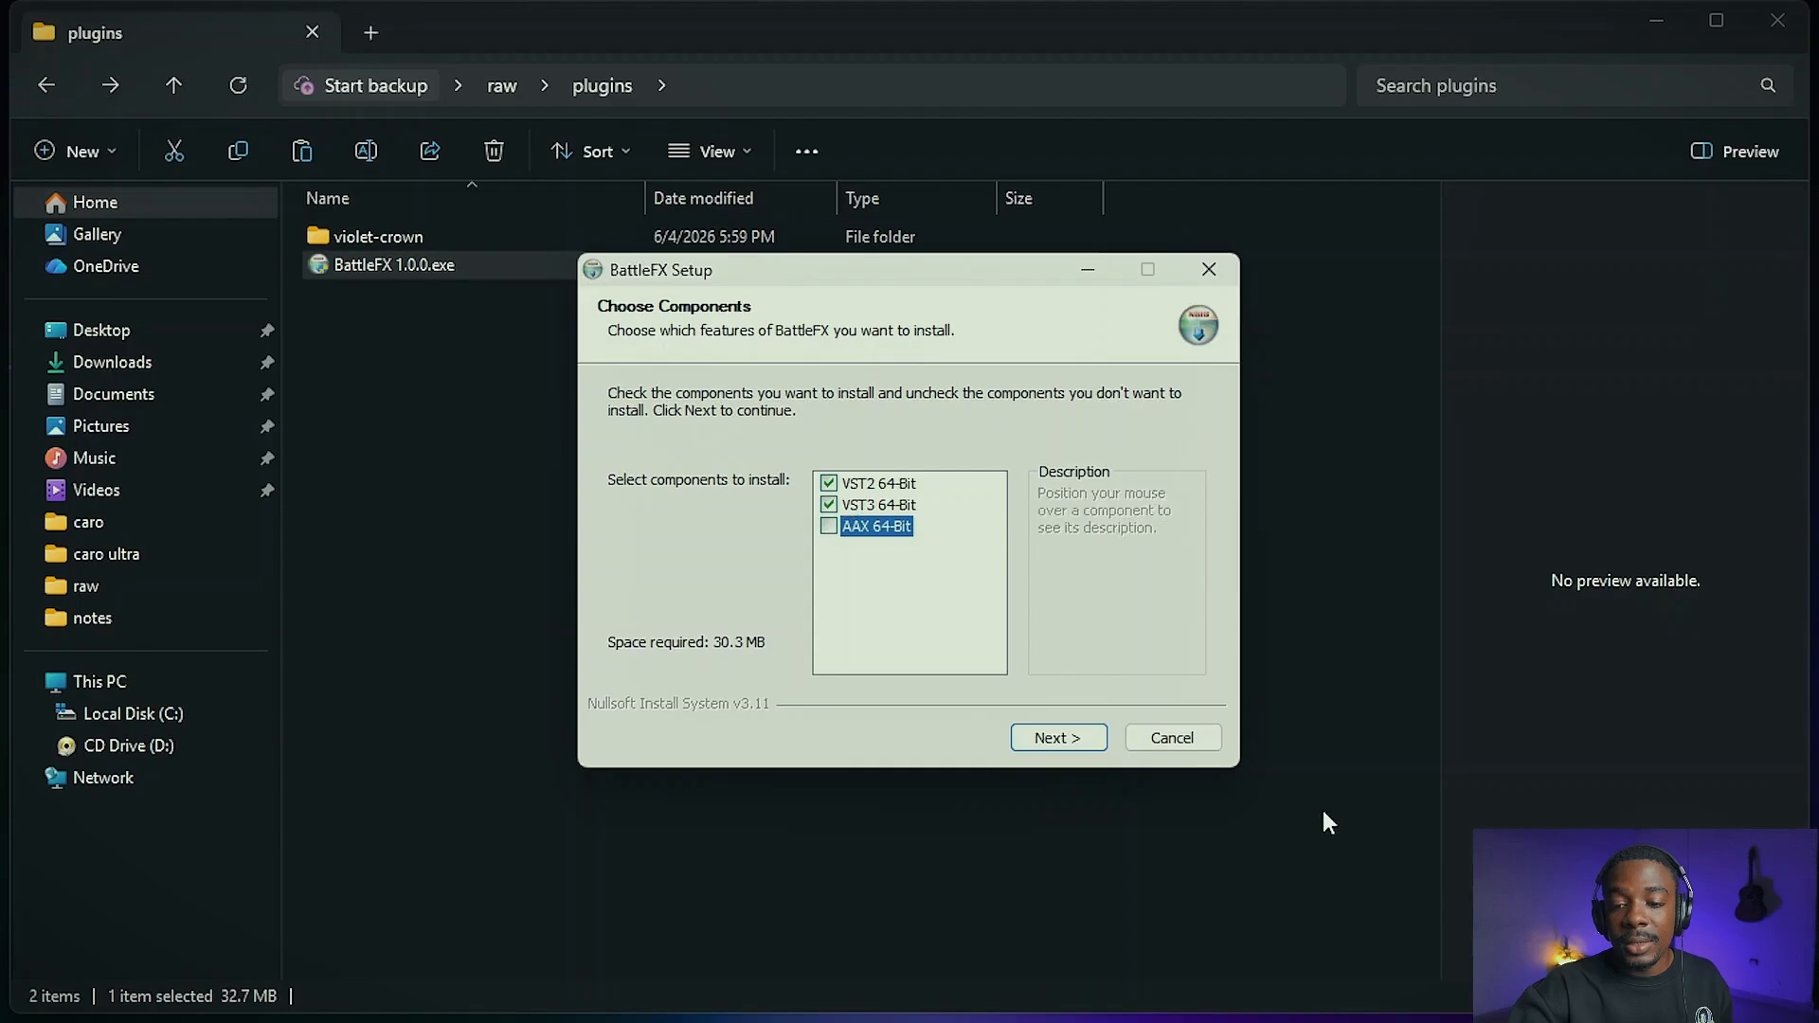
pyautogui.press('Return')
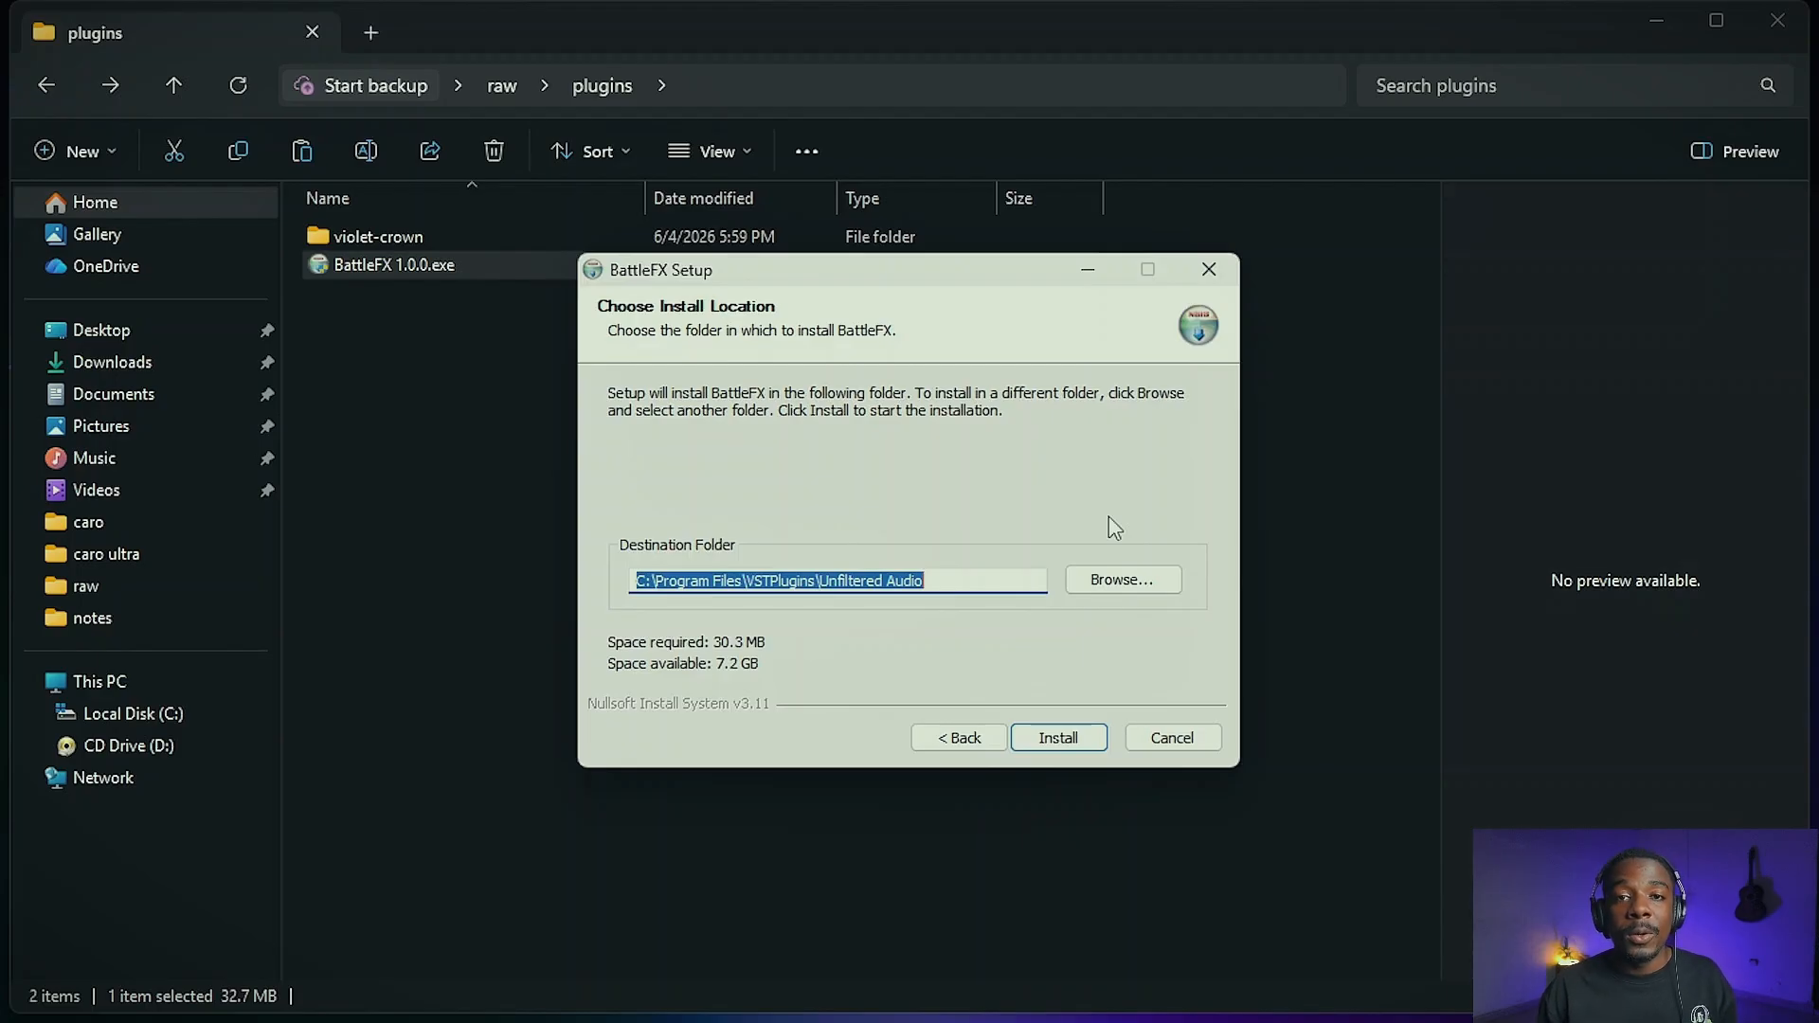
pyautogui.click(1068, 737)
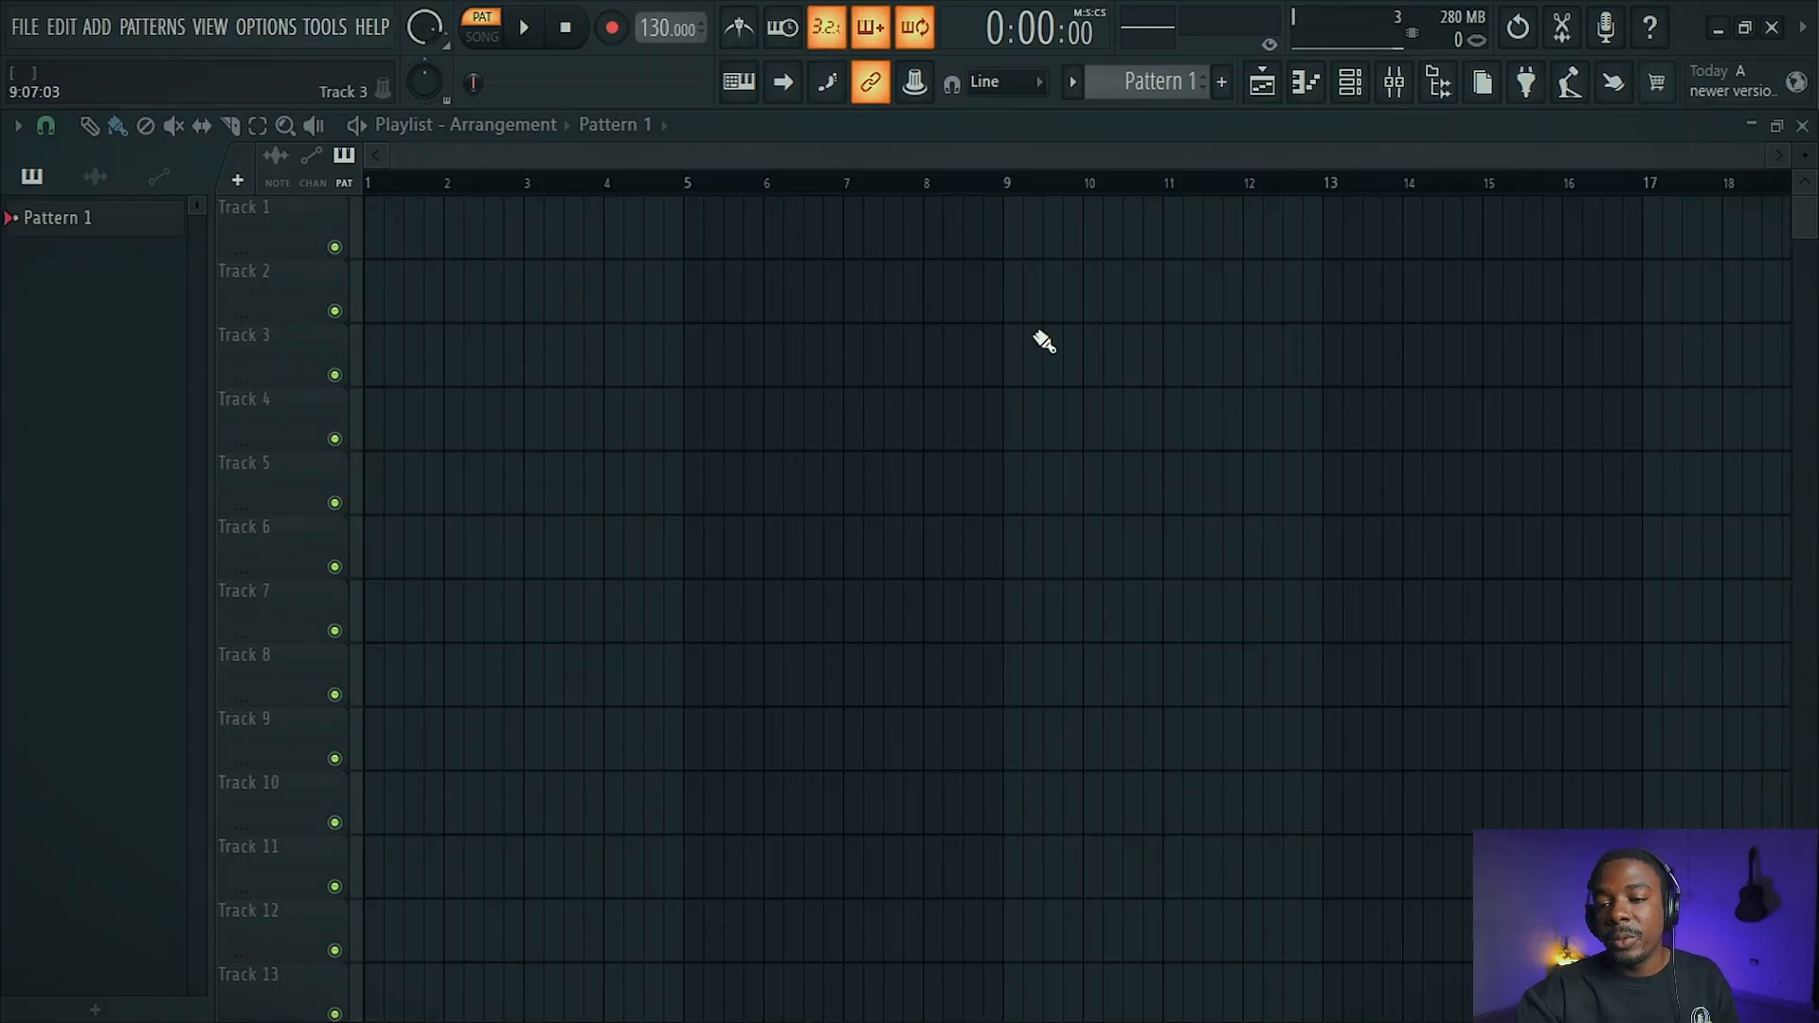
# In FL Studio, open the Plugin Manager by way of the full generator plugin list.
pyautogui.click(97, 26)
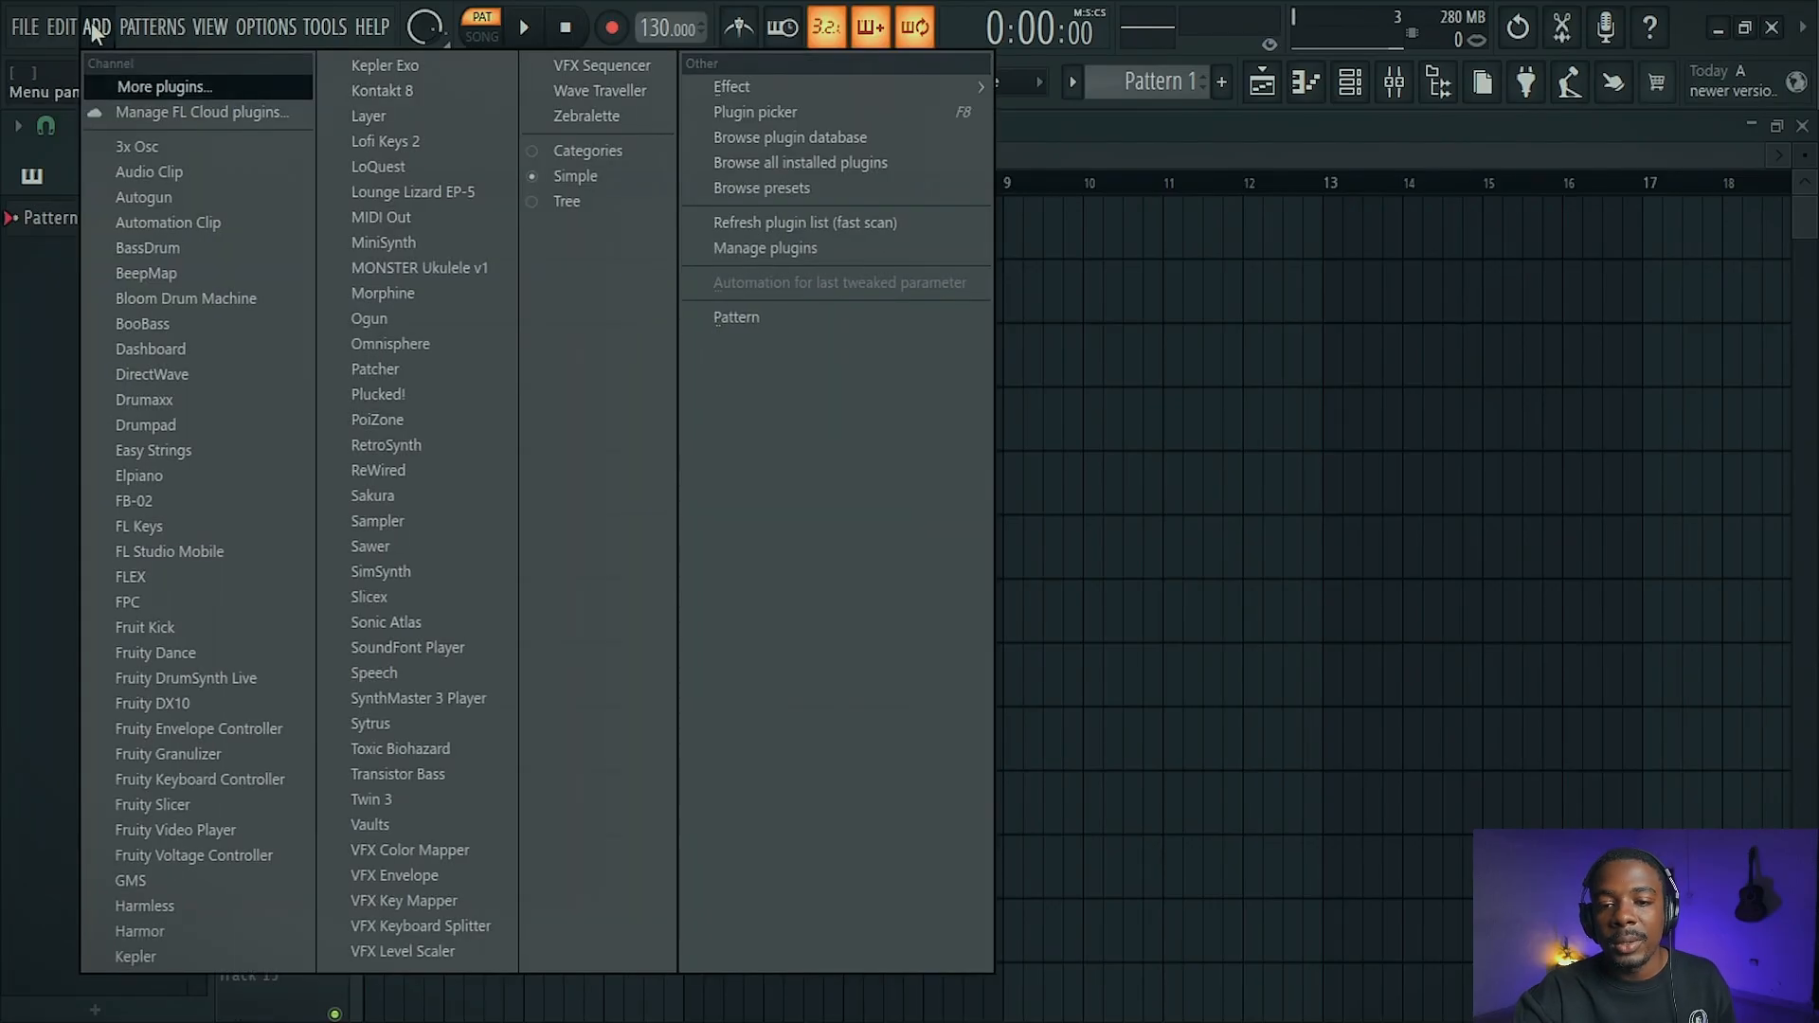
pyautogui.click(224, 87)
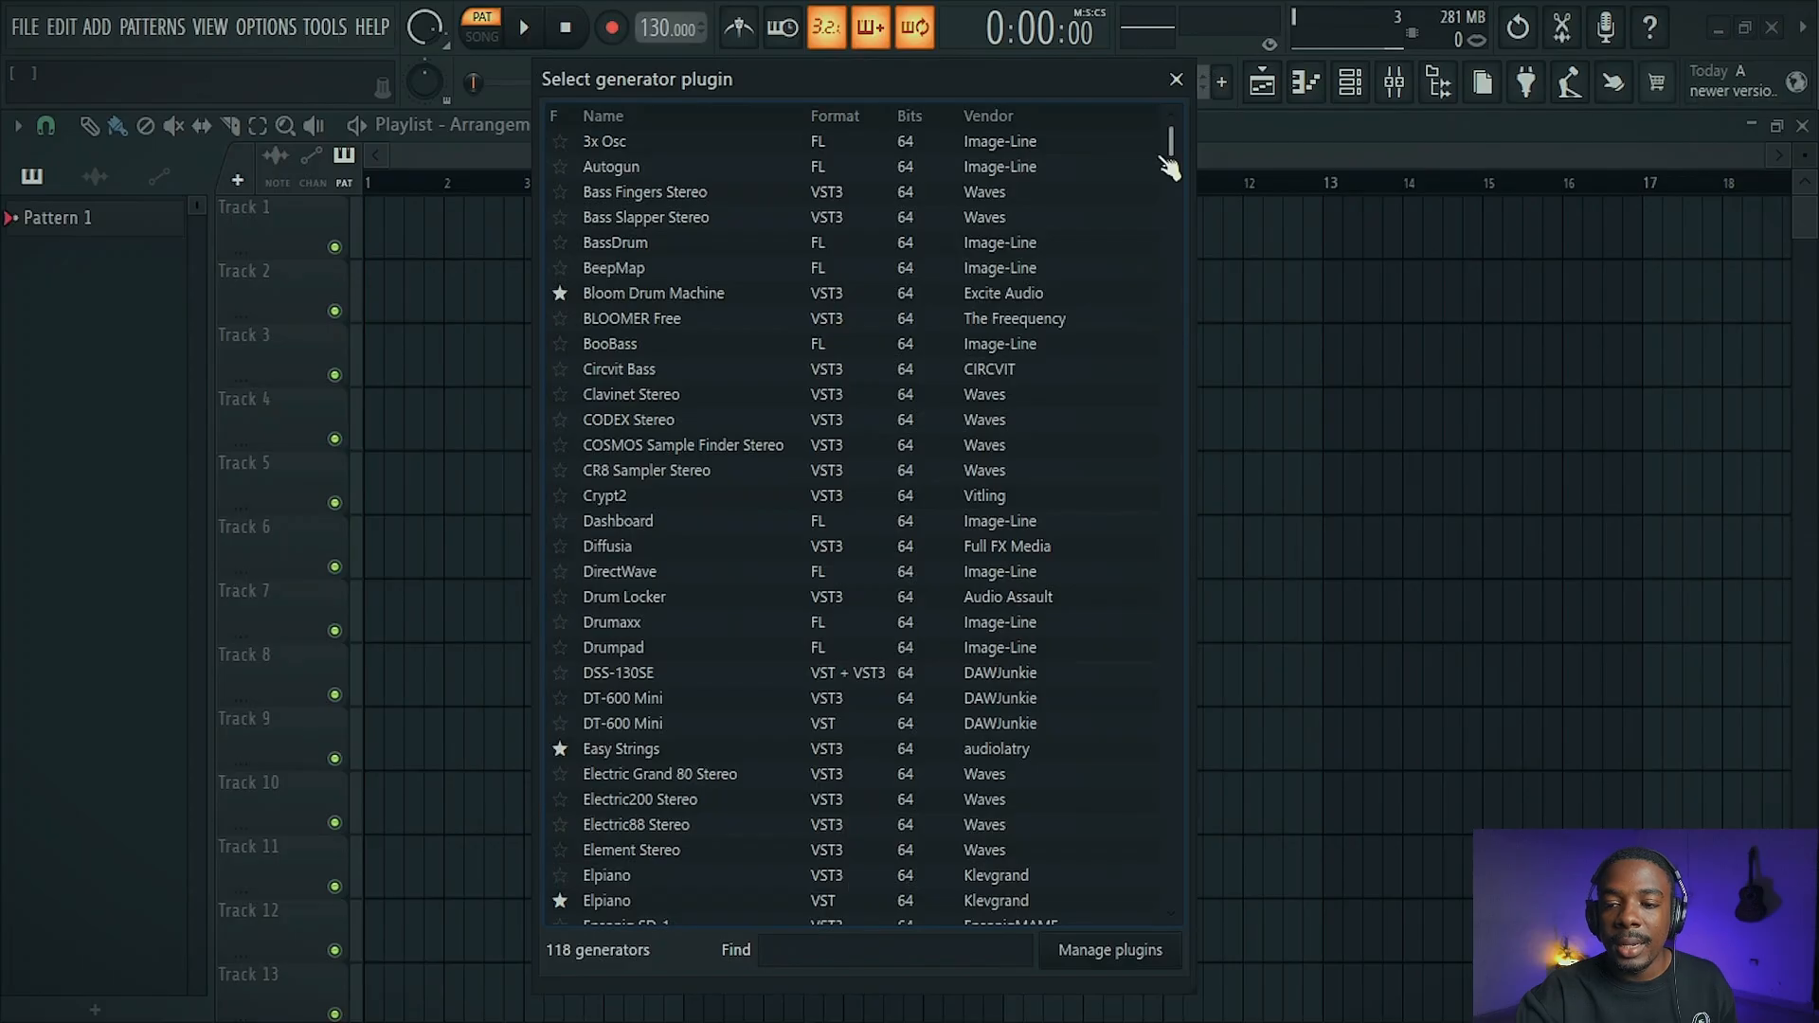
pyautogui.click(1137, 951)
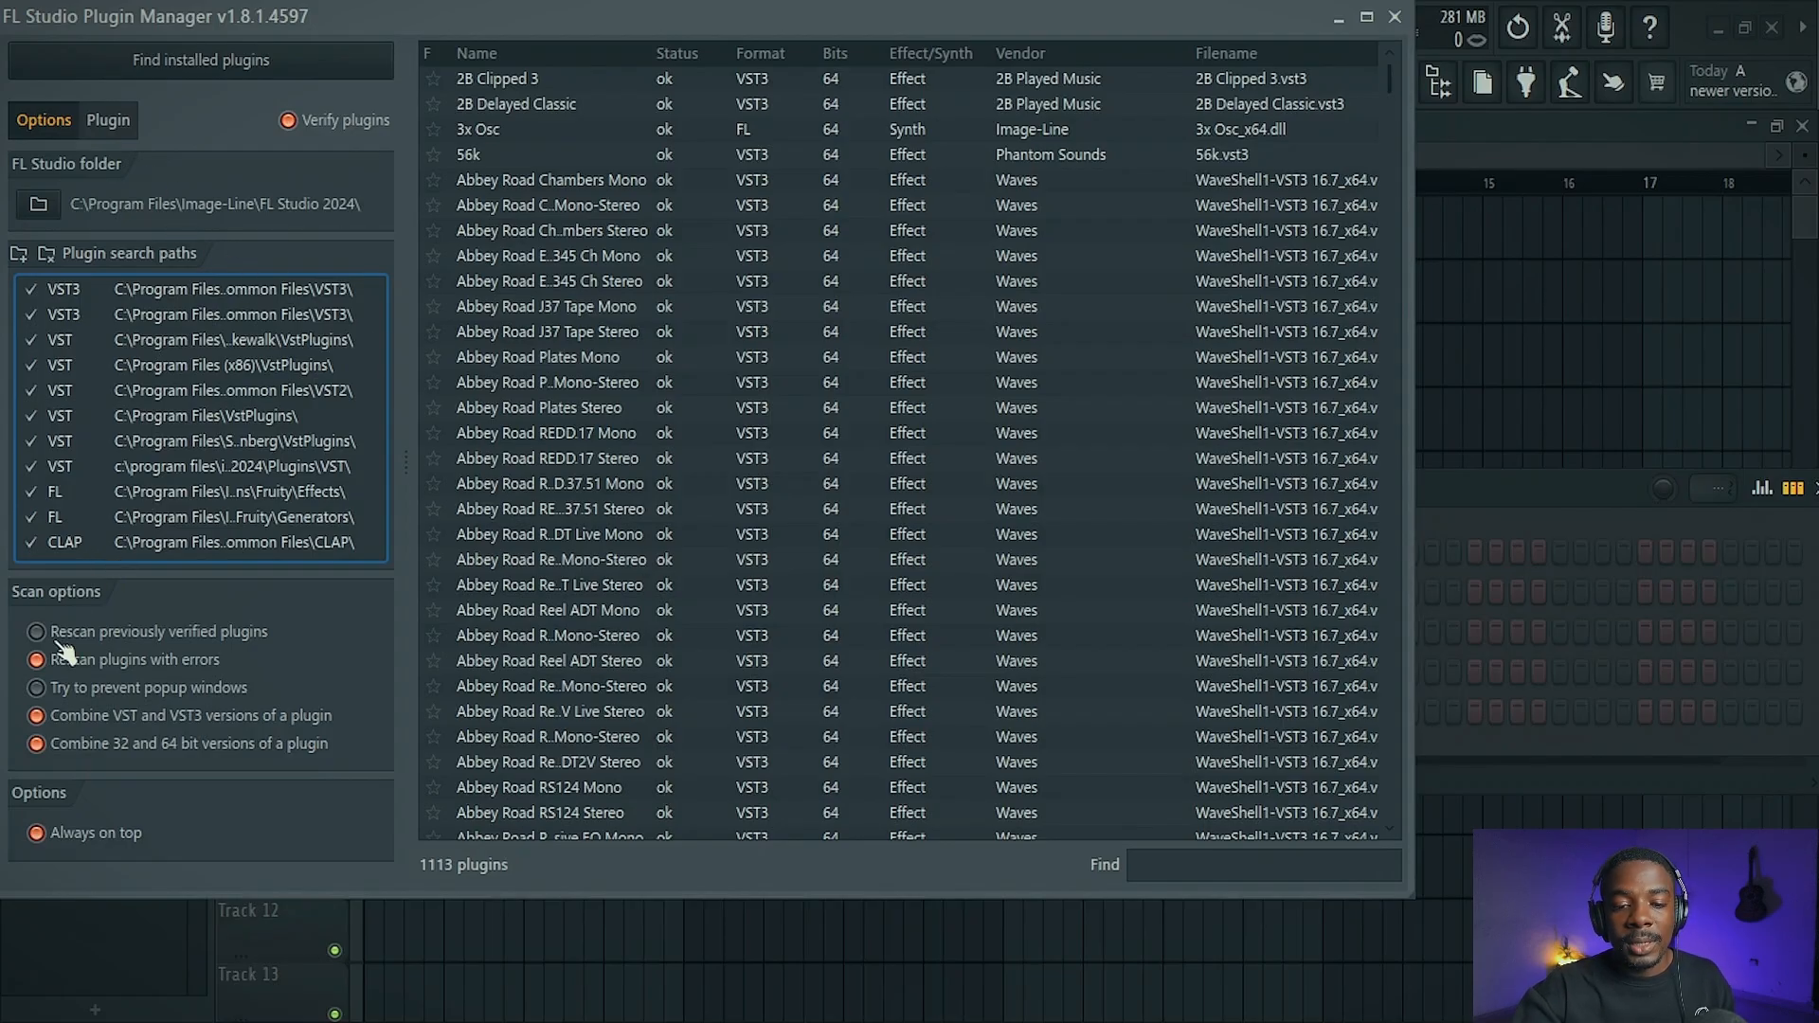
pyautogui.click(156, 630)
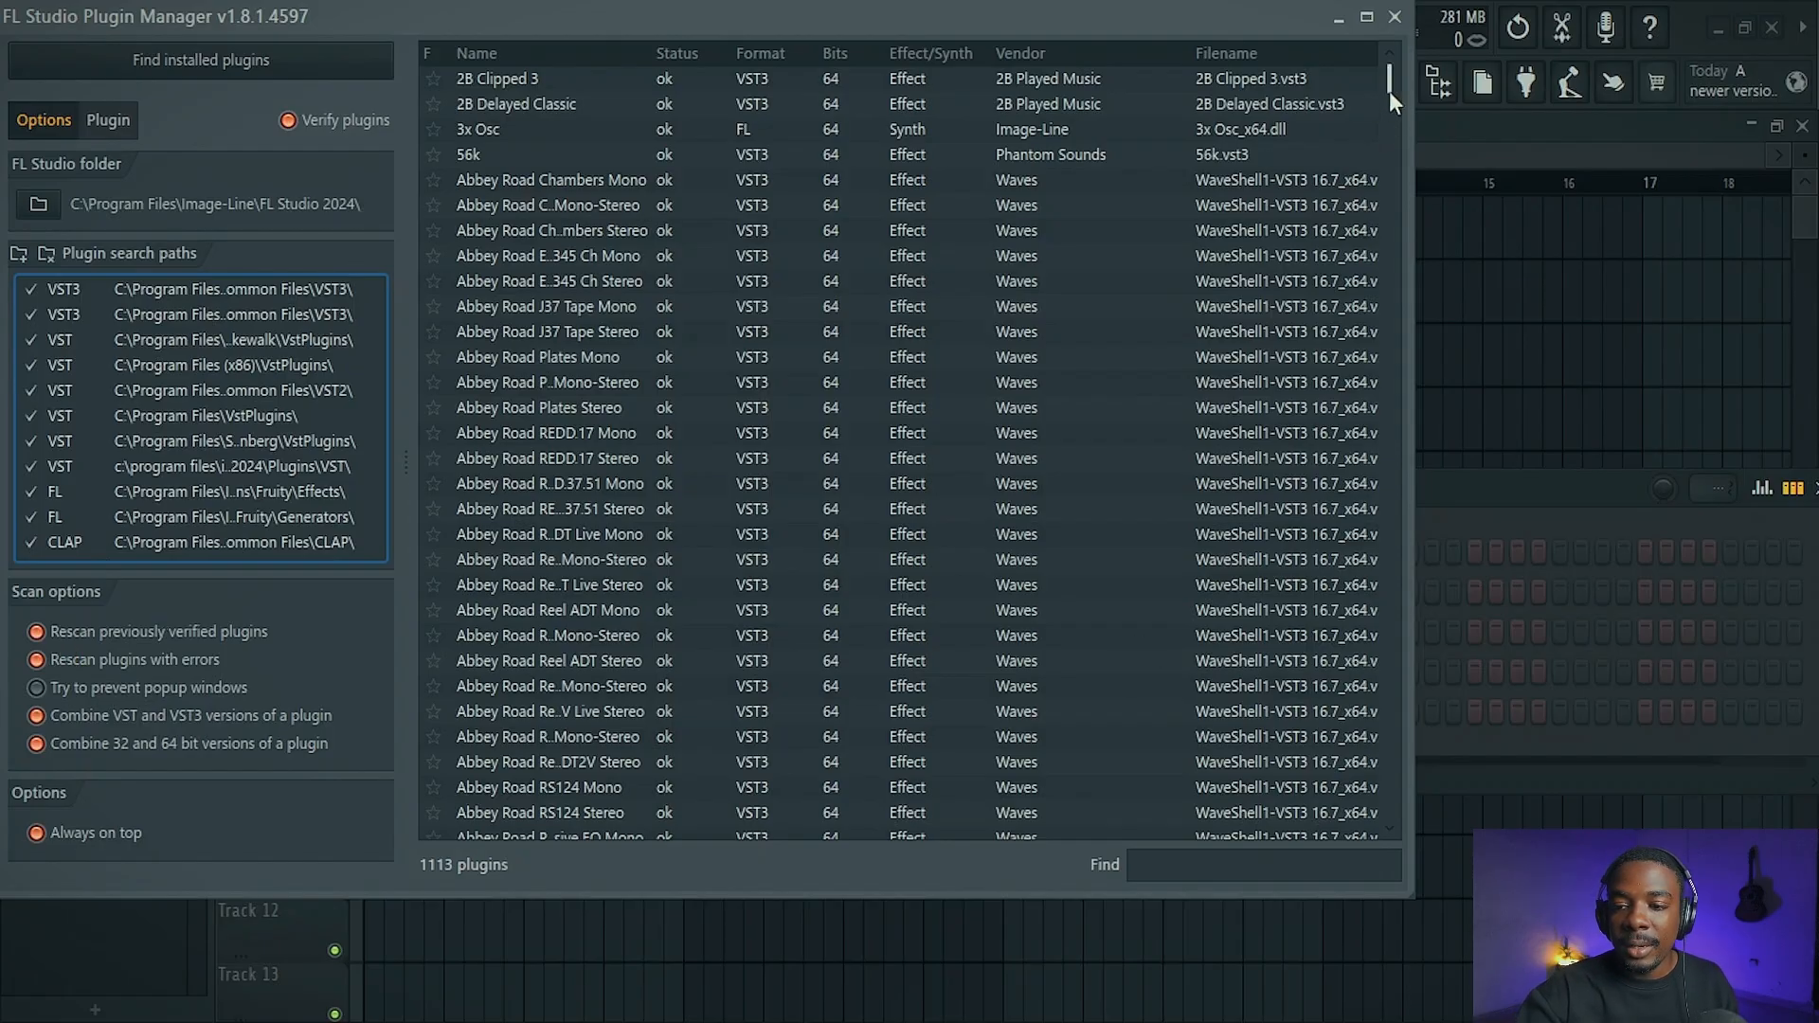
pyautogui.moveTo(1391, 92); pyautogui.dragTo(1393, 3)
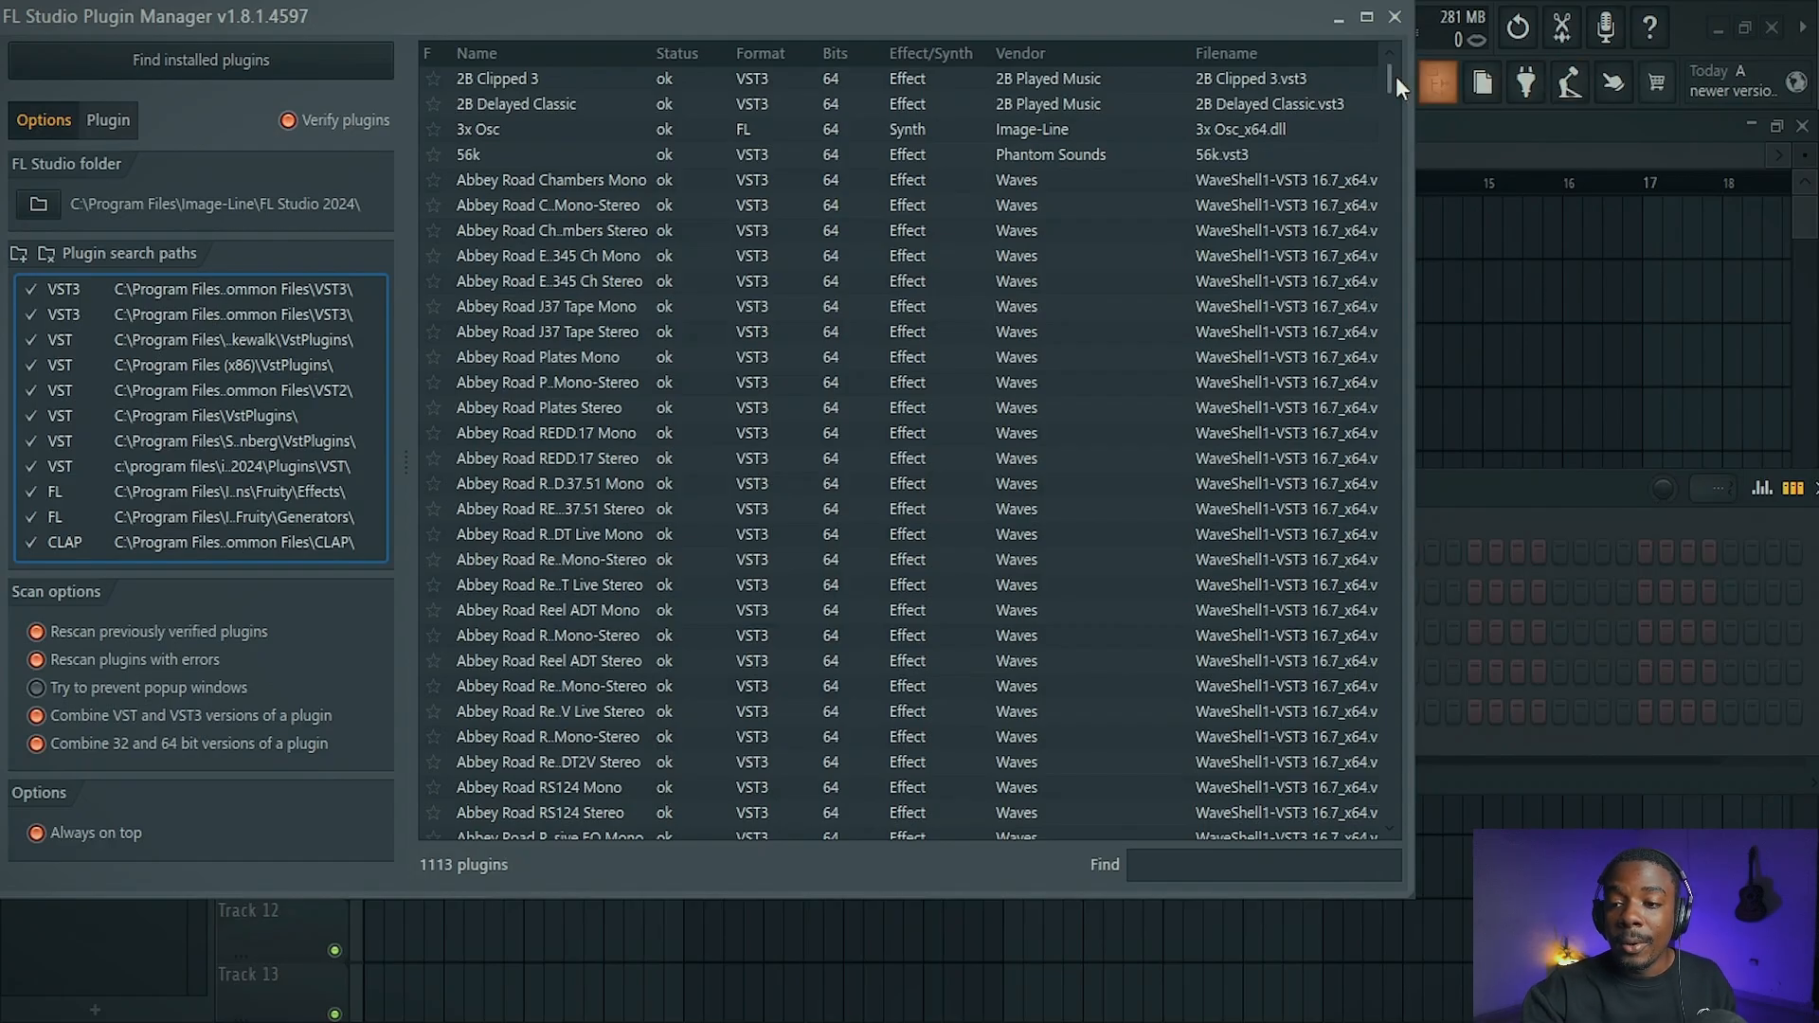
pyautogui.moveTo(1393, 76); pyautogui.dragTo(1299, 9)
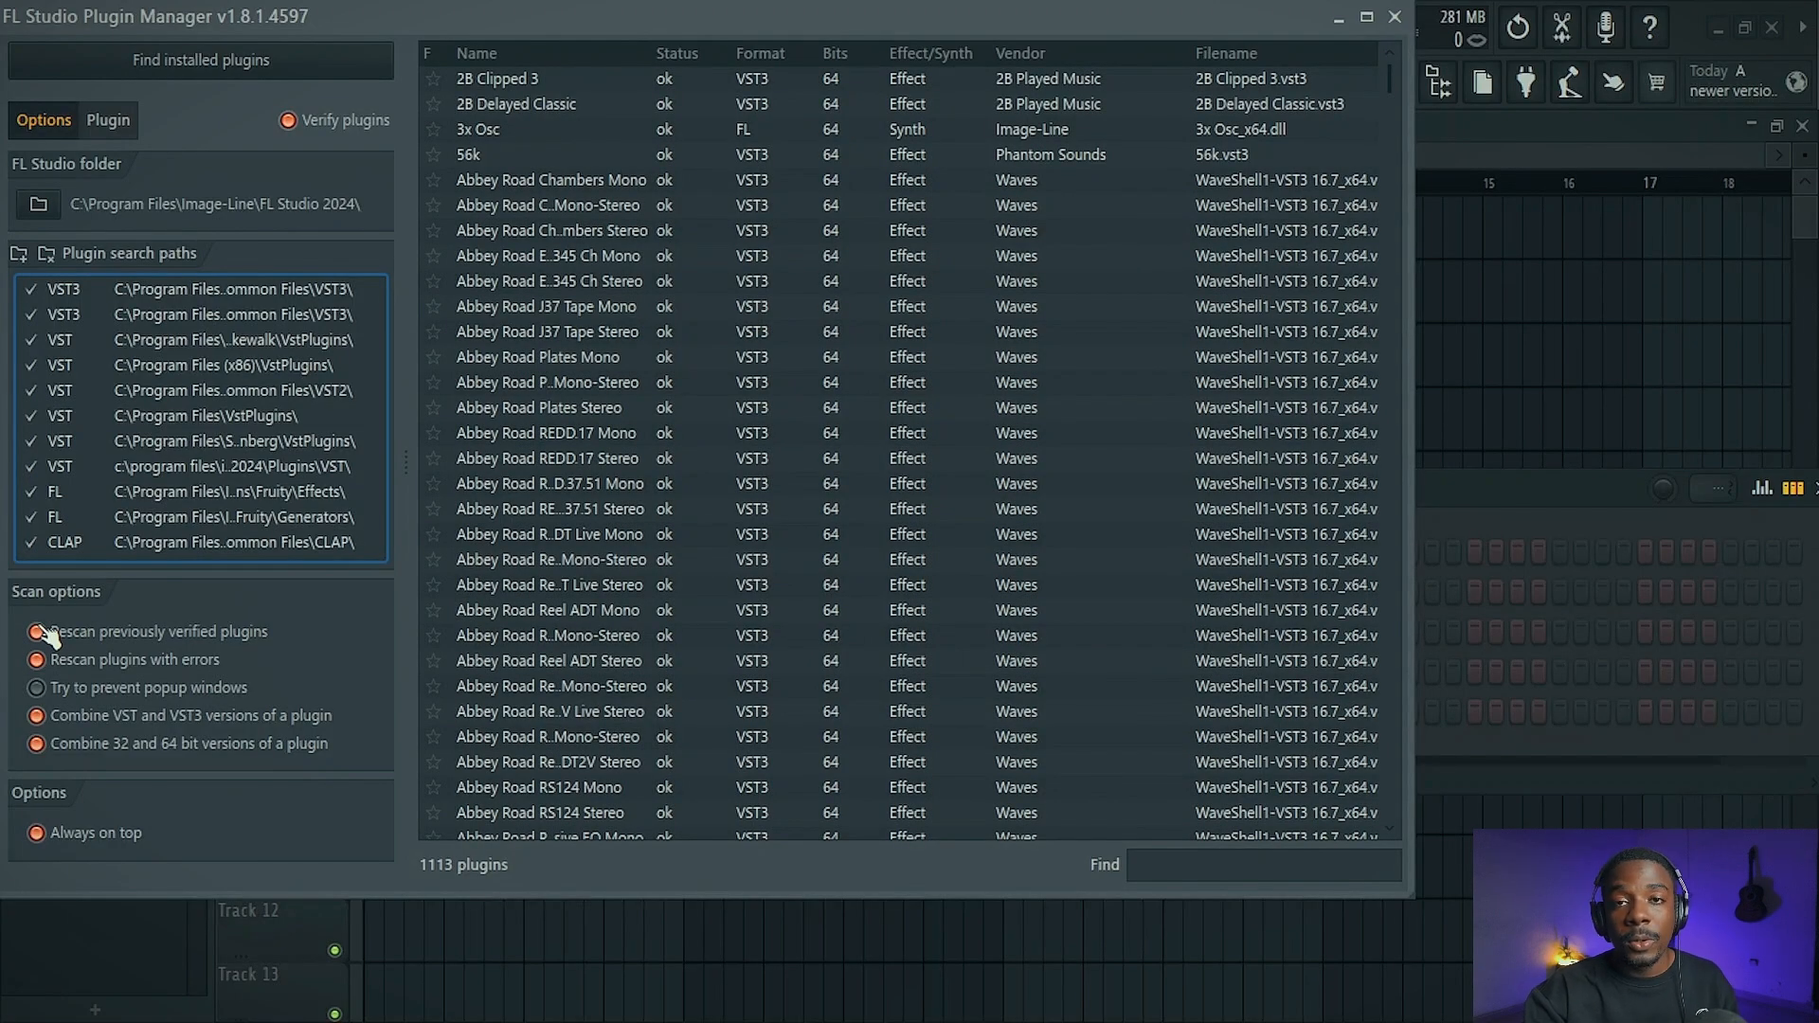
pyautogui.click(40, 633)
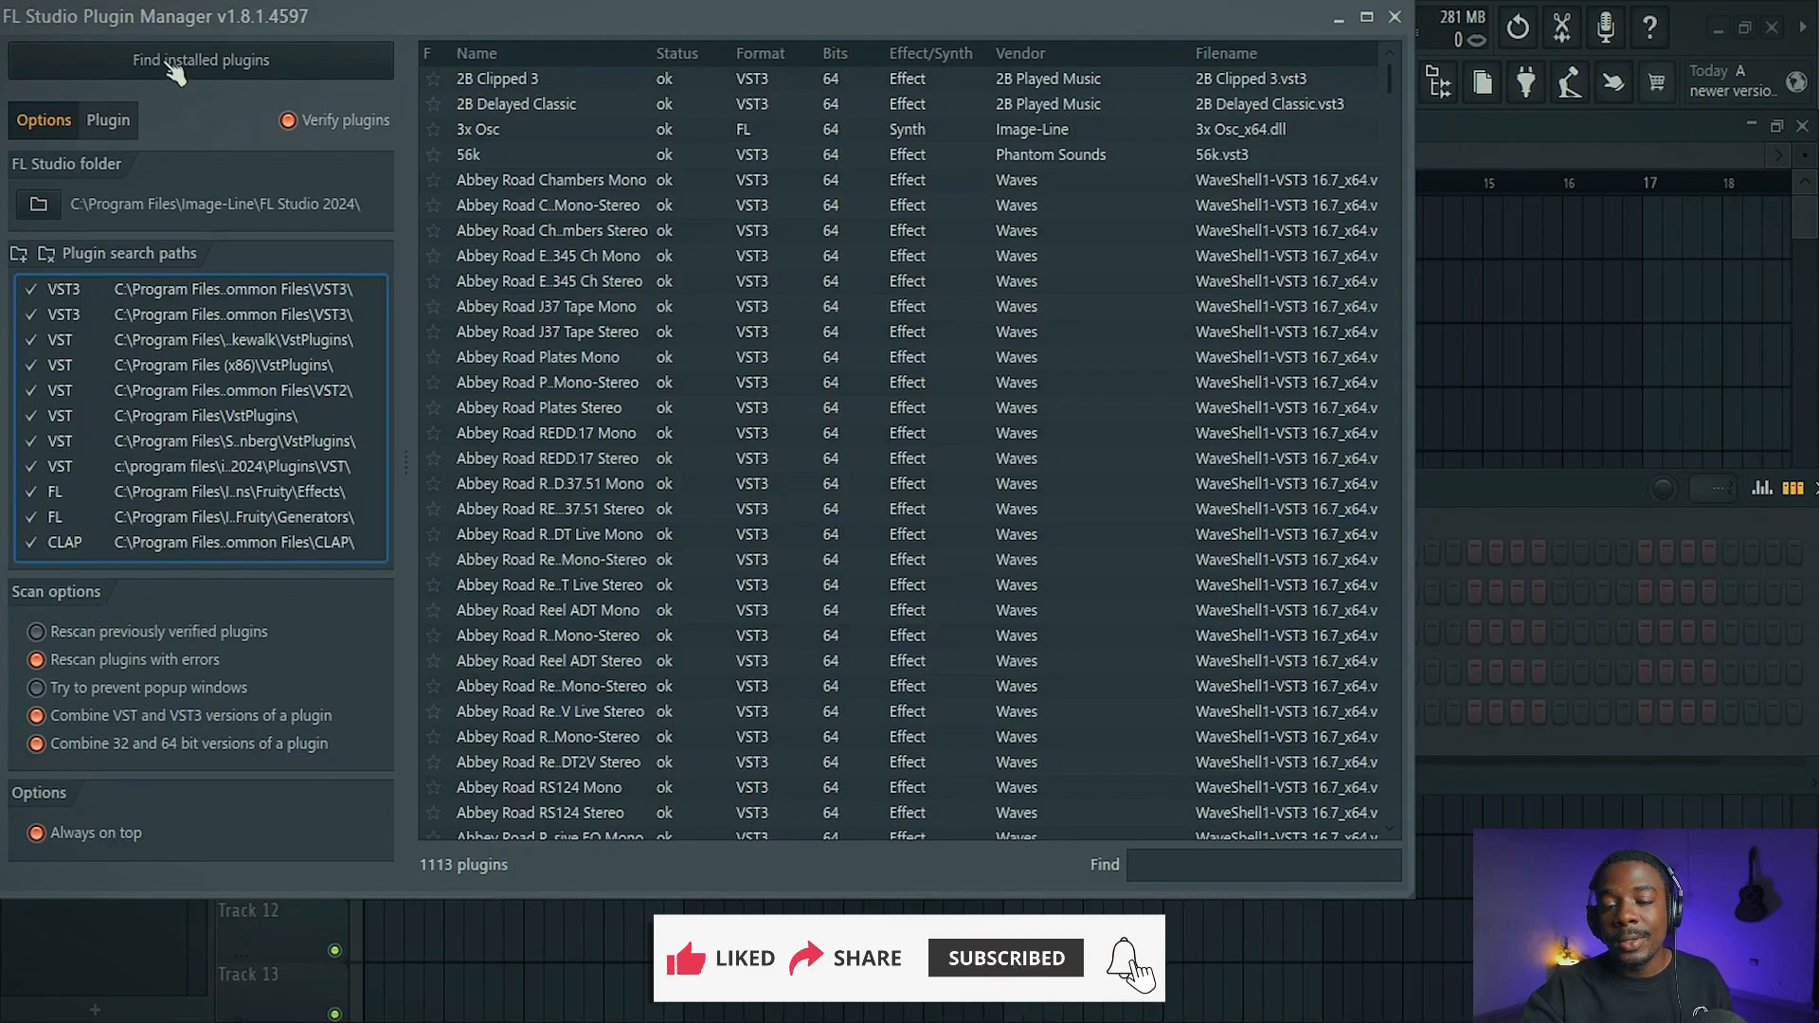
# Scan for installed plugins and search the Plugin Manager's list for "bat".
pyautogui.click(169, 64)
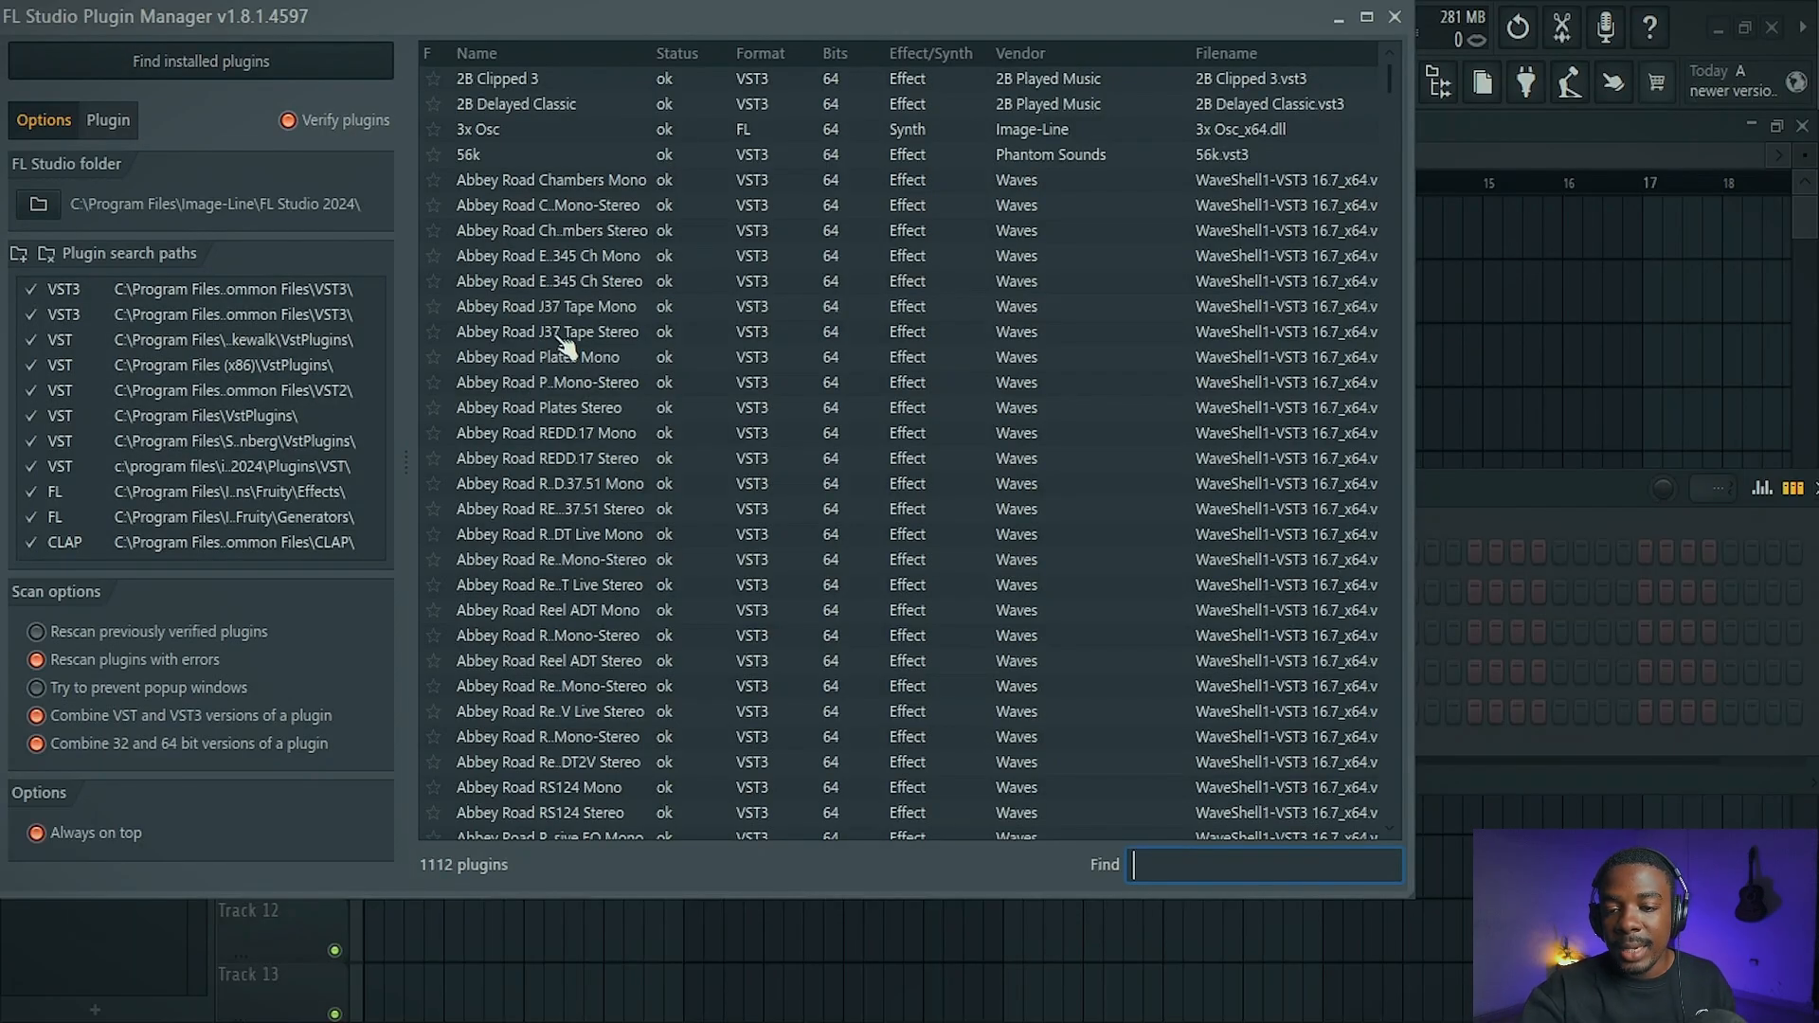
pyautogui.moveTo(1389, 79); pyautogui.dragTo(1425, 771)
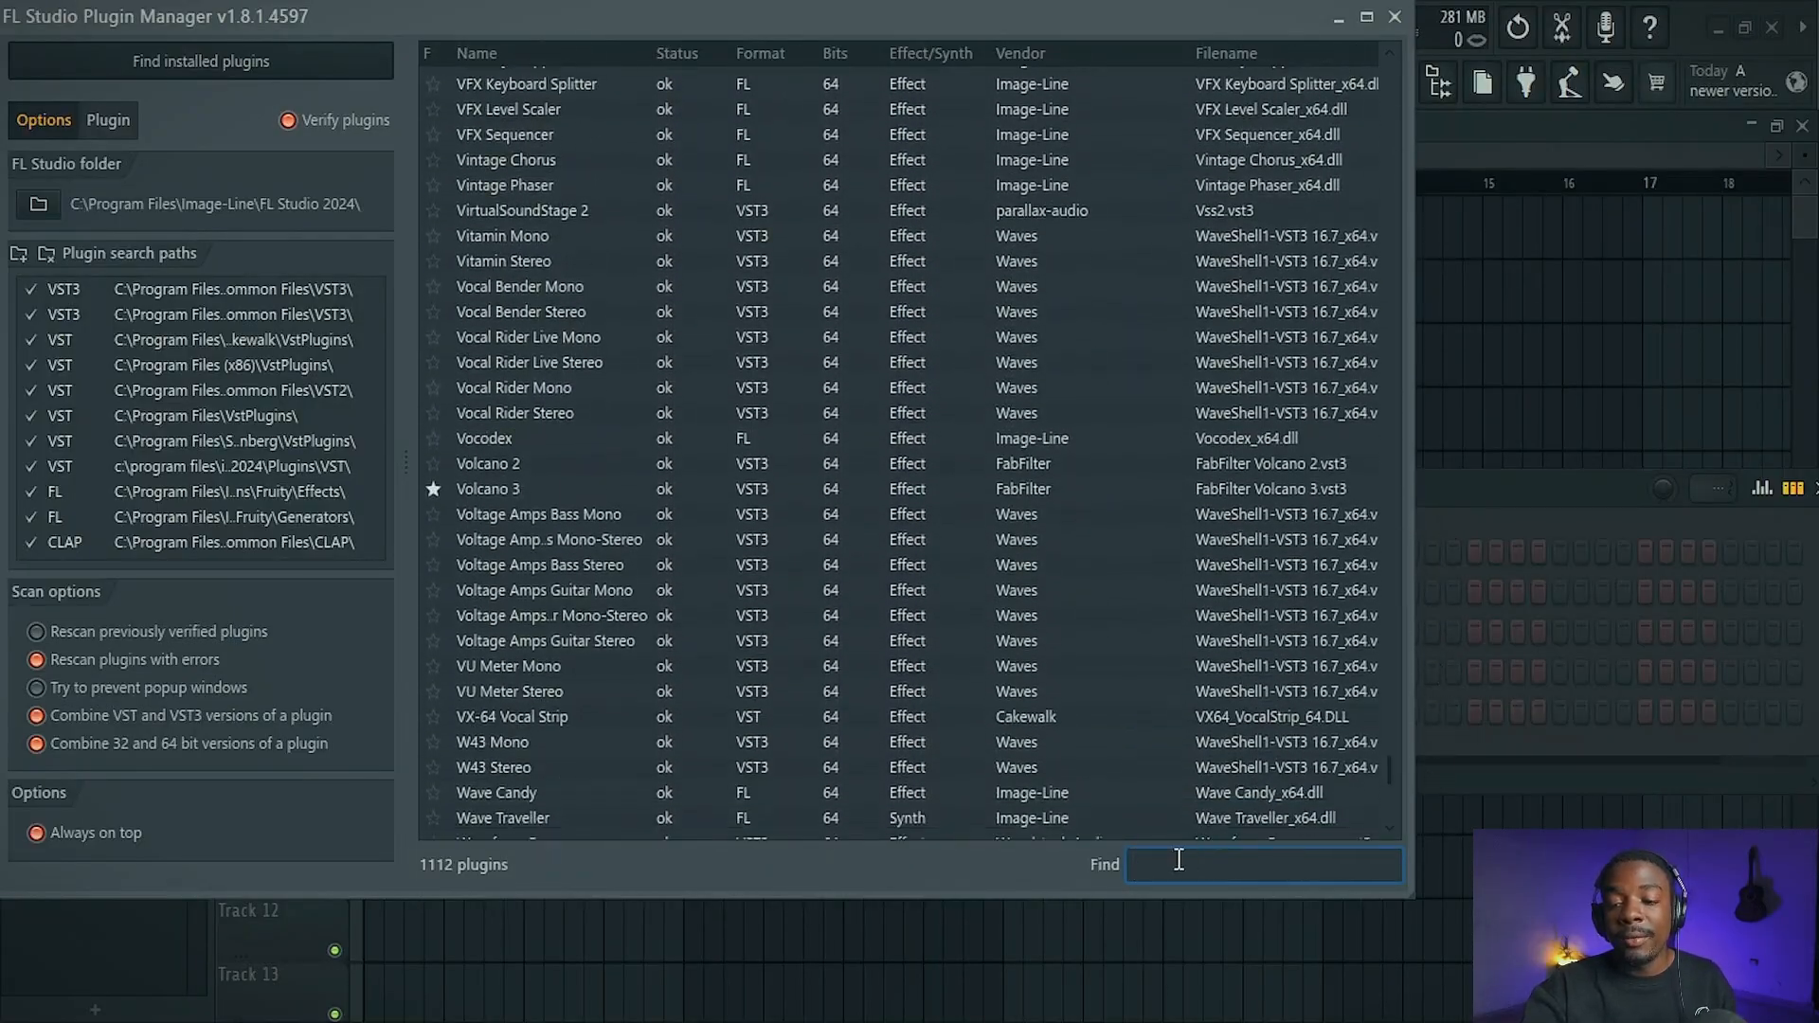
pyautogui.write('bat')
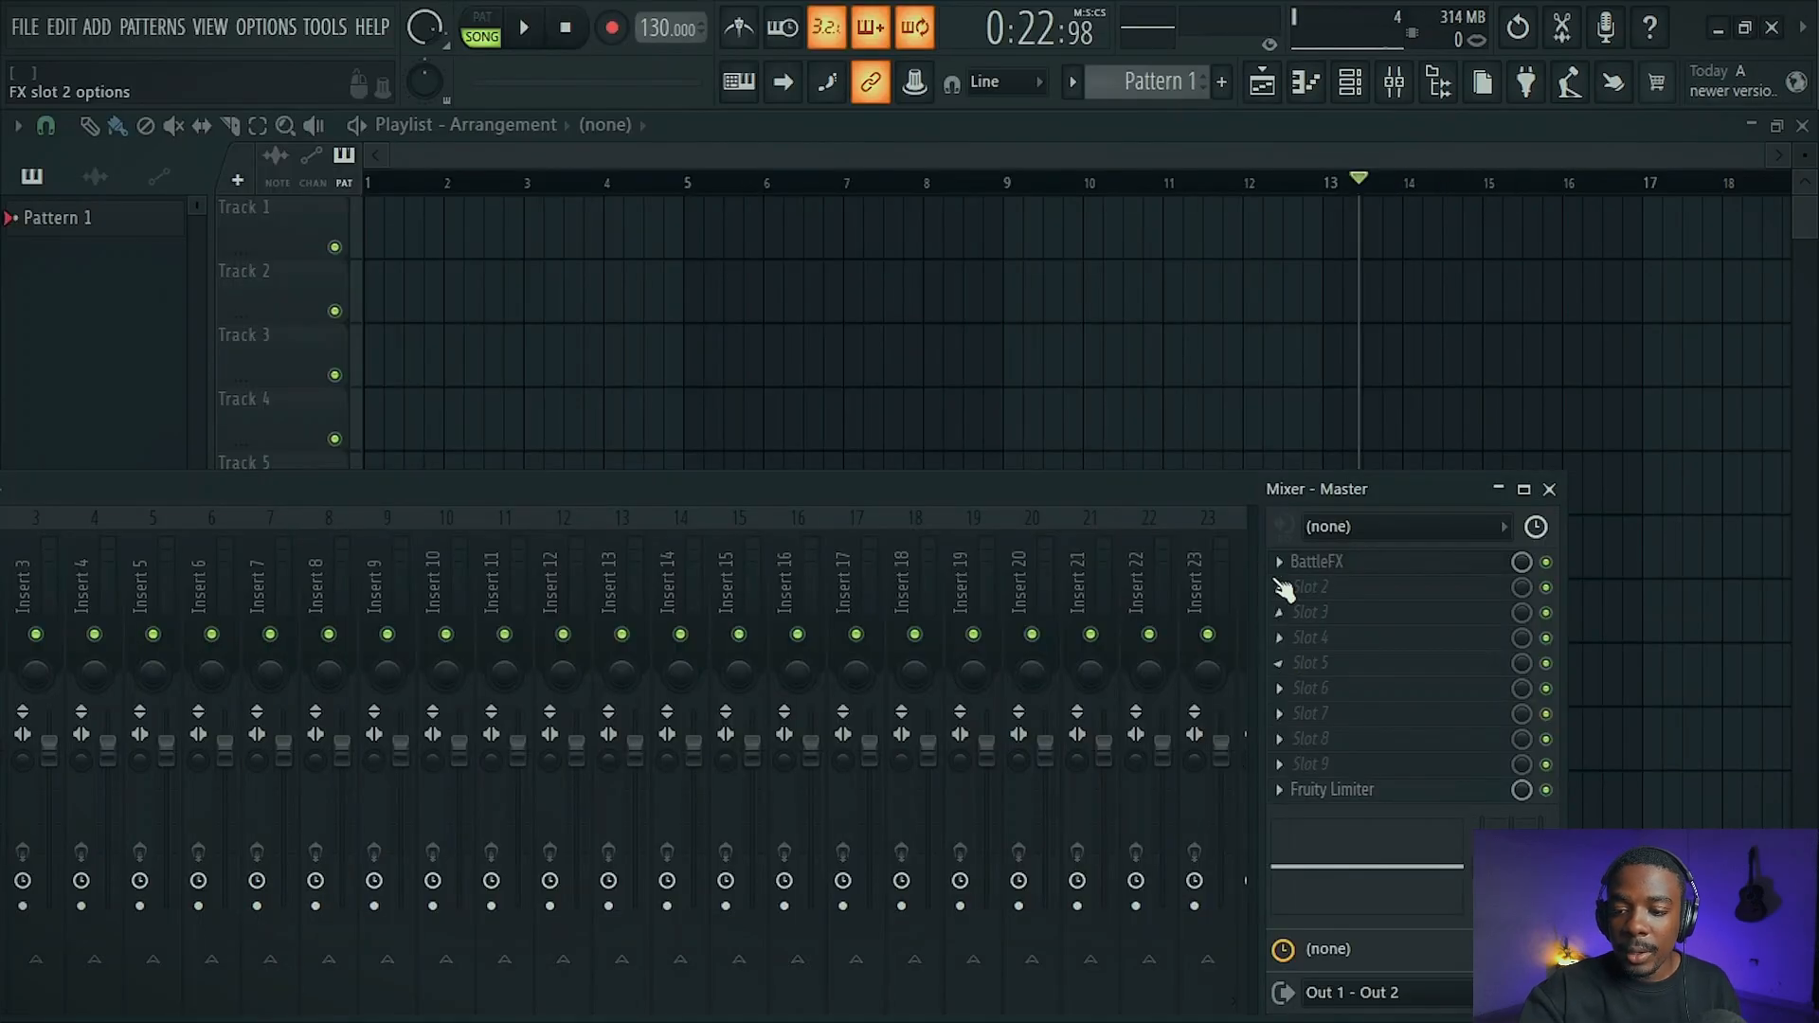
# Browse the full list of replacement effect plugins for the BattleFX slot on the Master mixer track.
pyautogui.click(1281, 561)
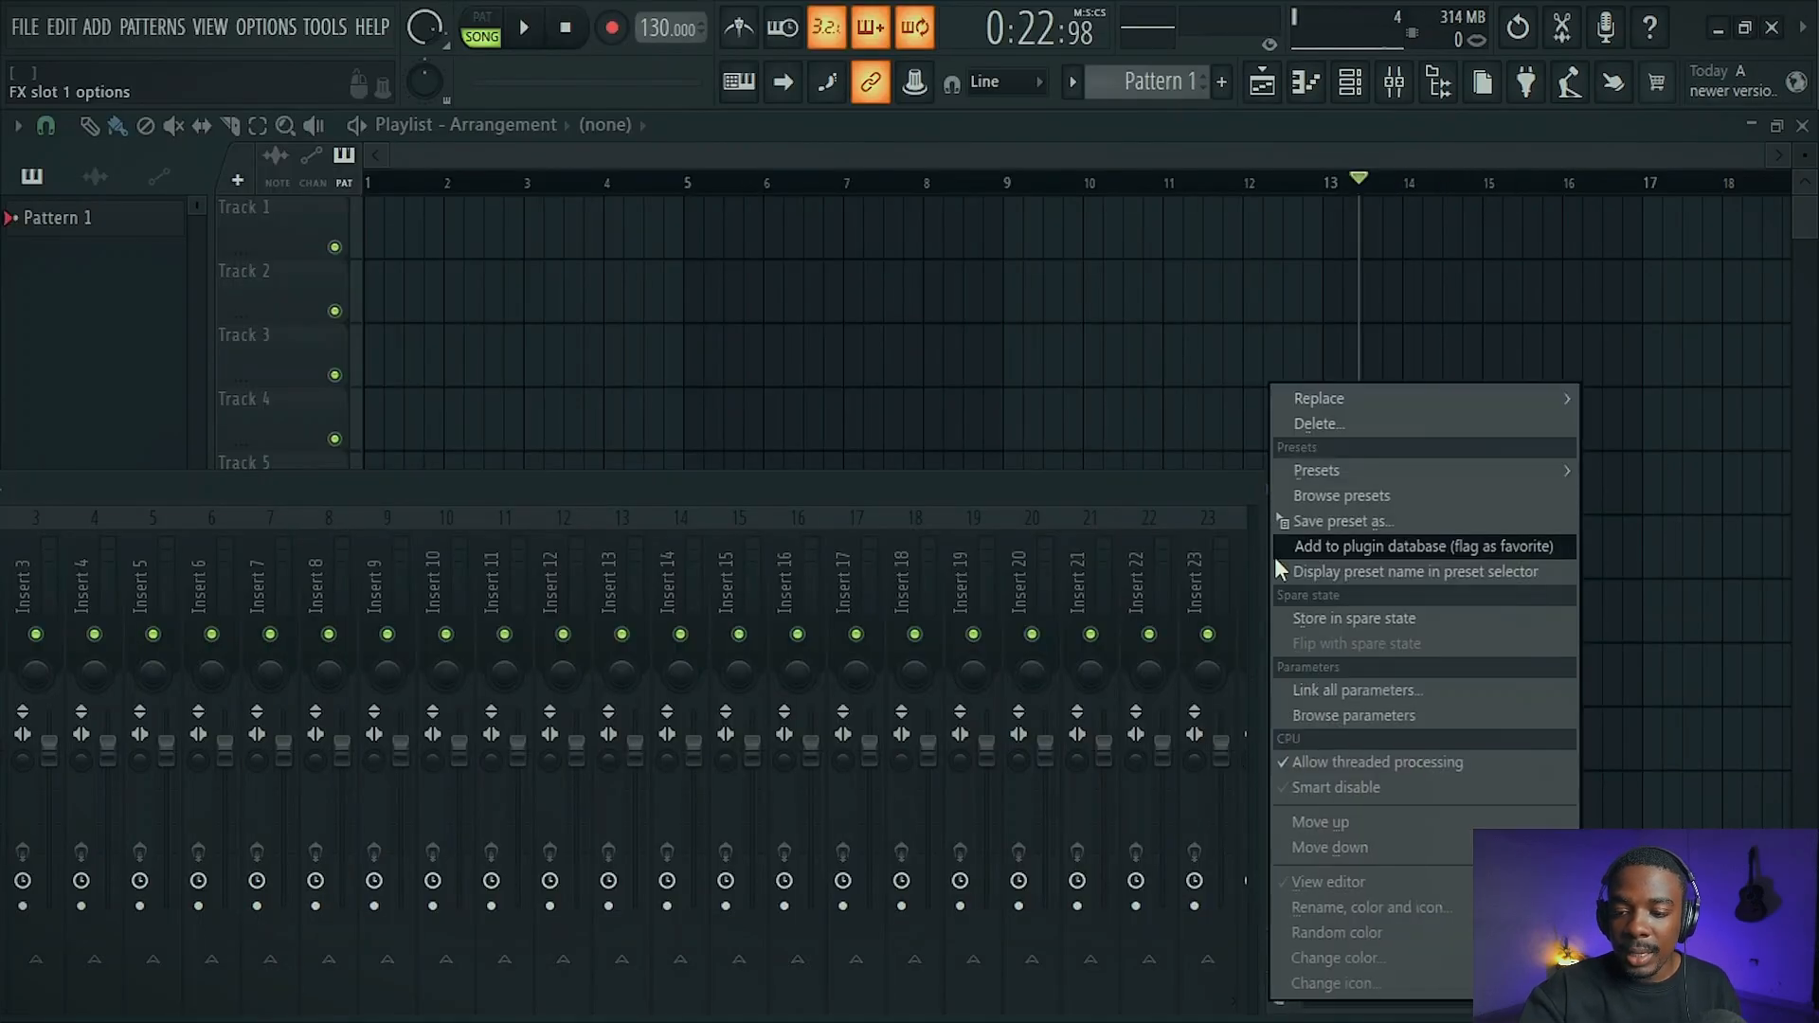
pyautogui.moveTo(1339, 399)
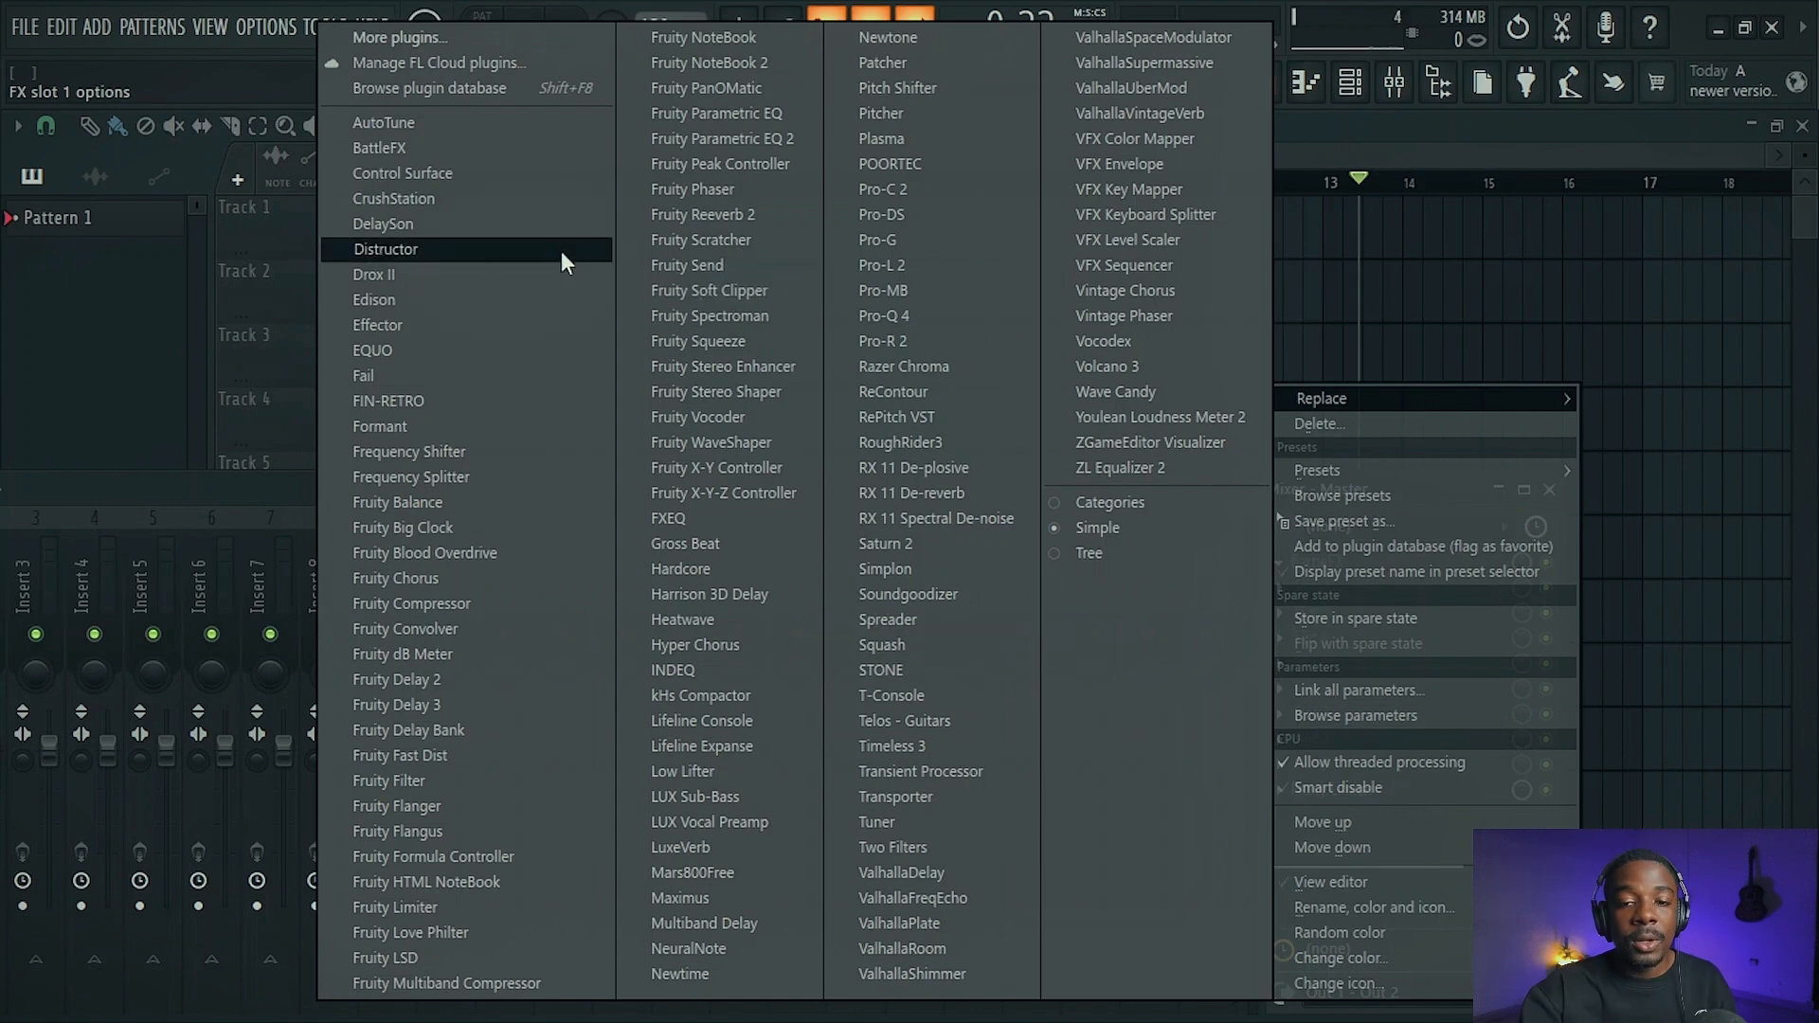
pyautogui.click(474, 37)
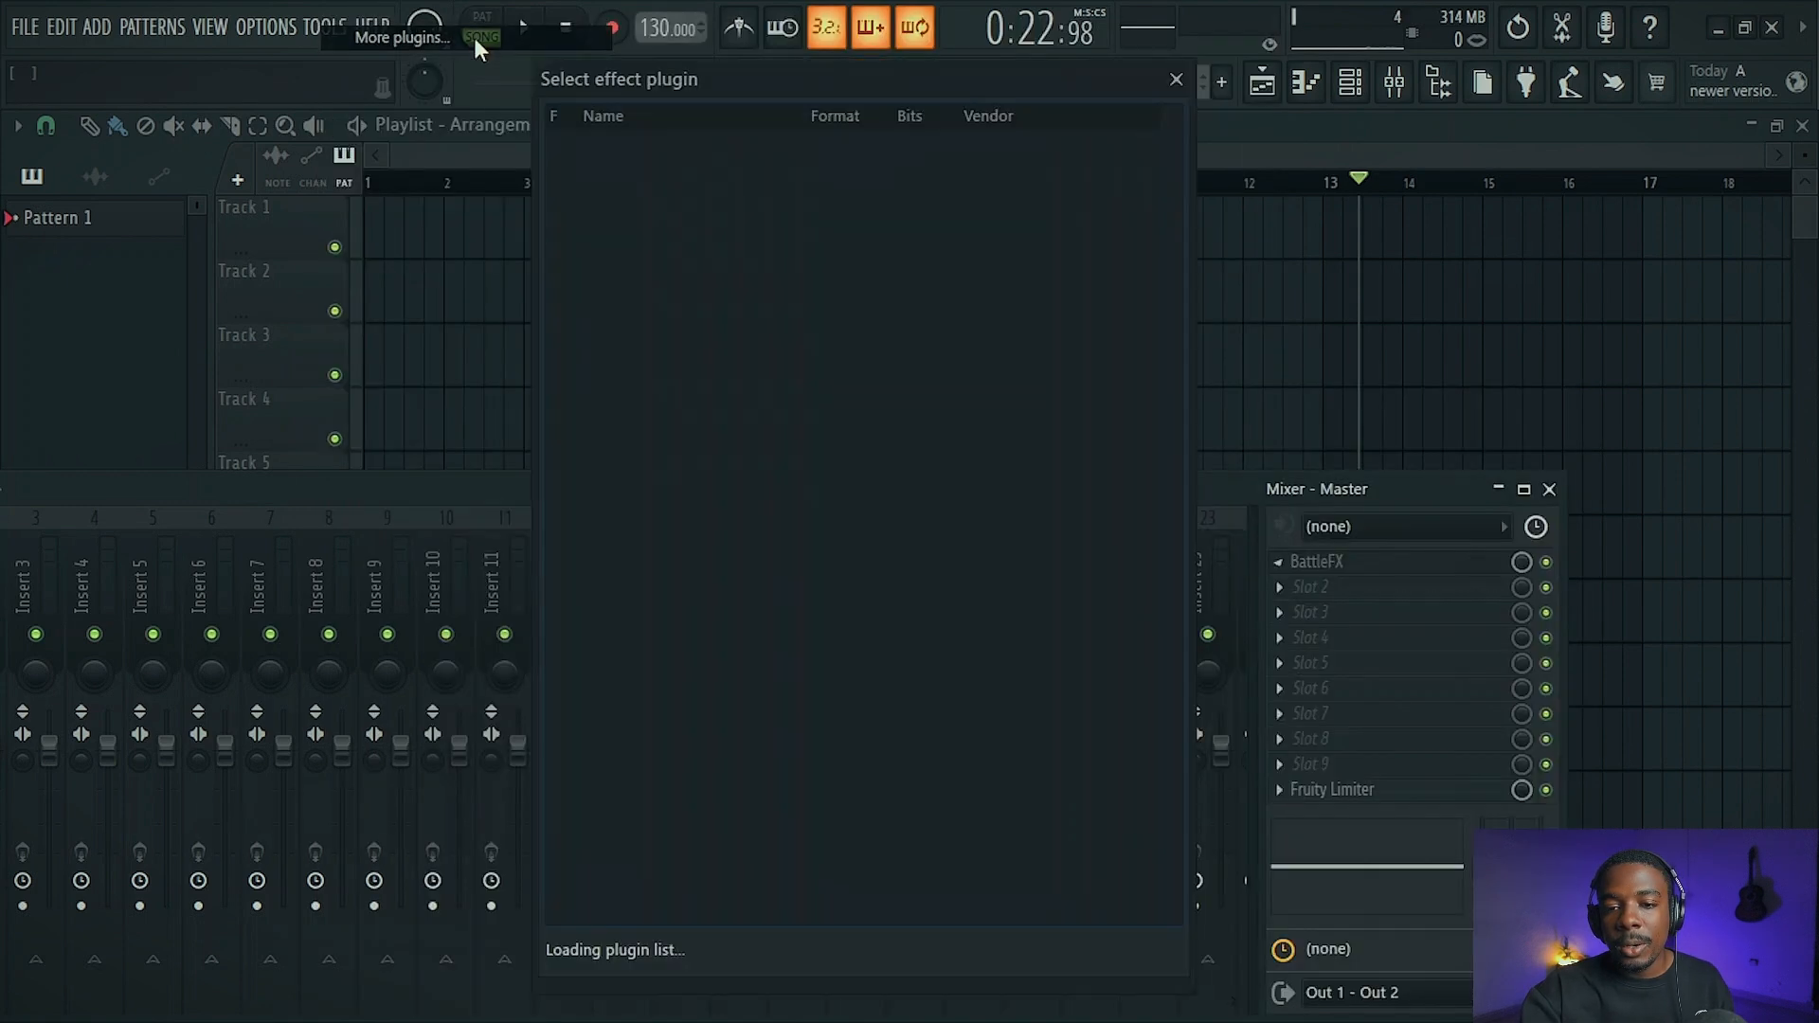
pyautogui.moveTo(1173, 148); pyautogui.dragTo(1170, 585)
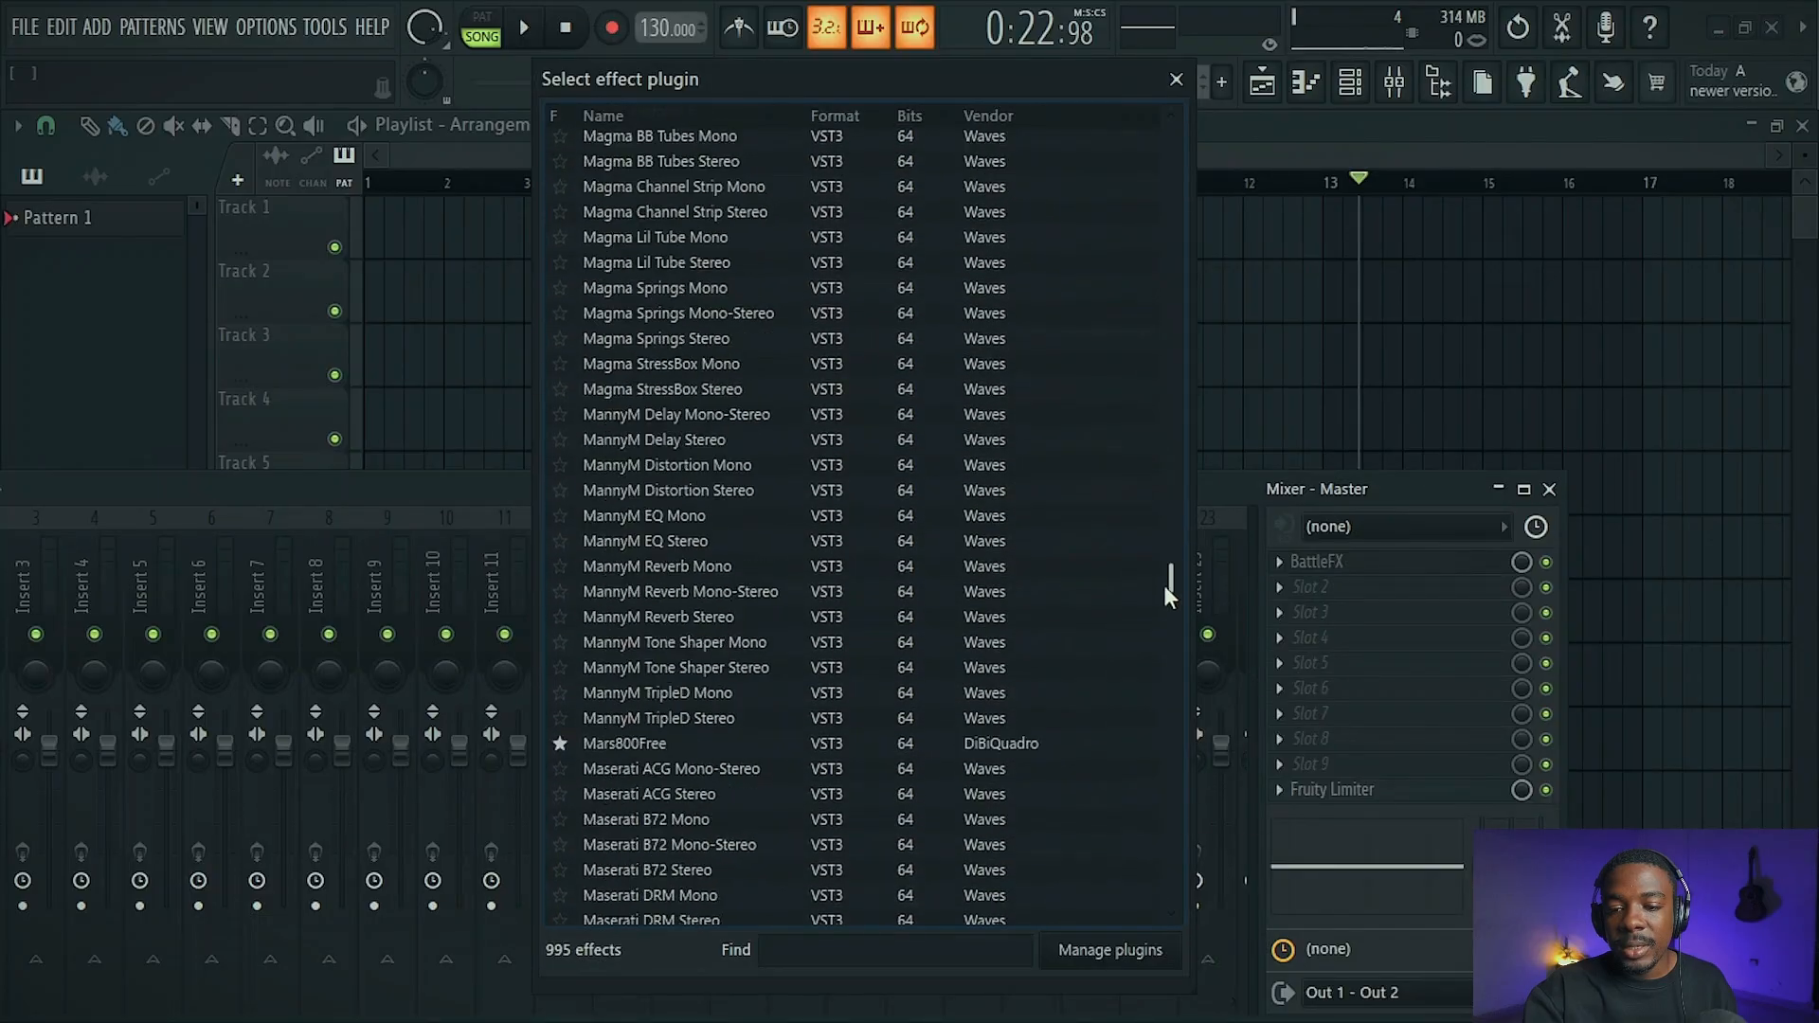
pyautogui.click(835, 948)
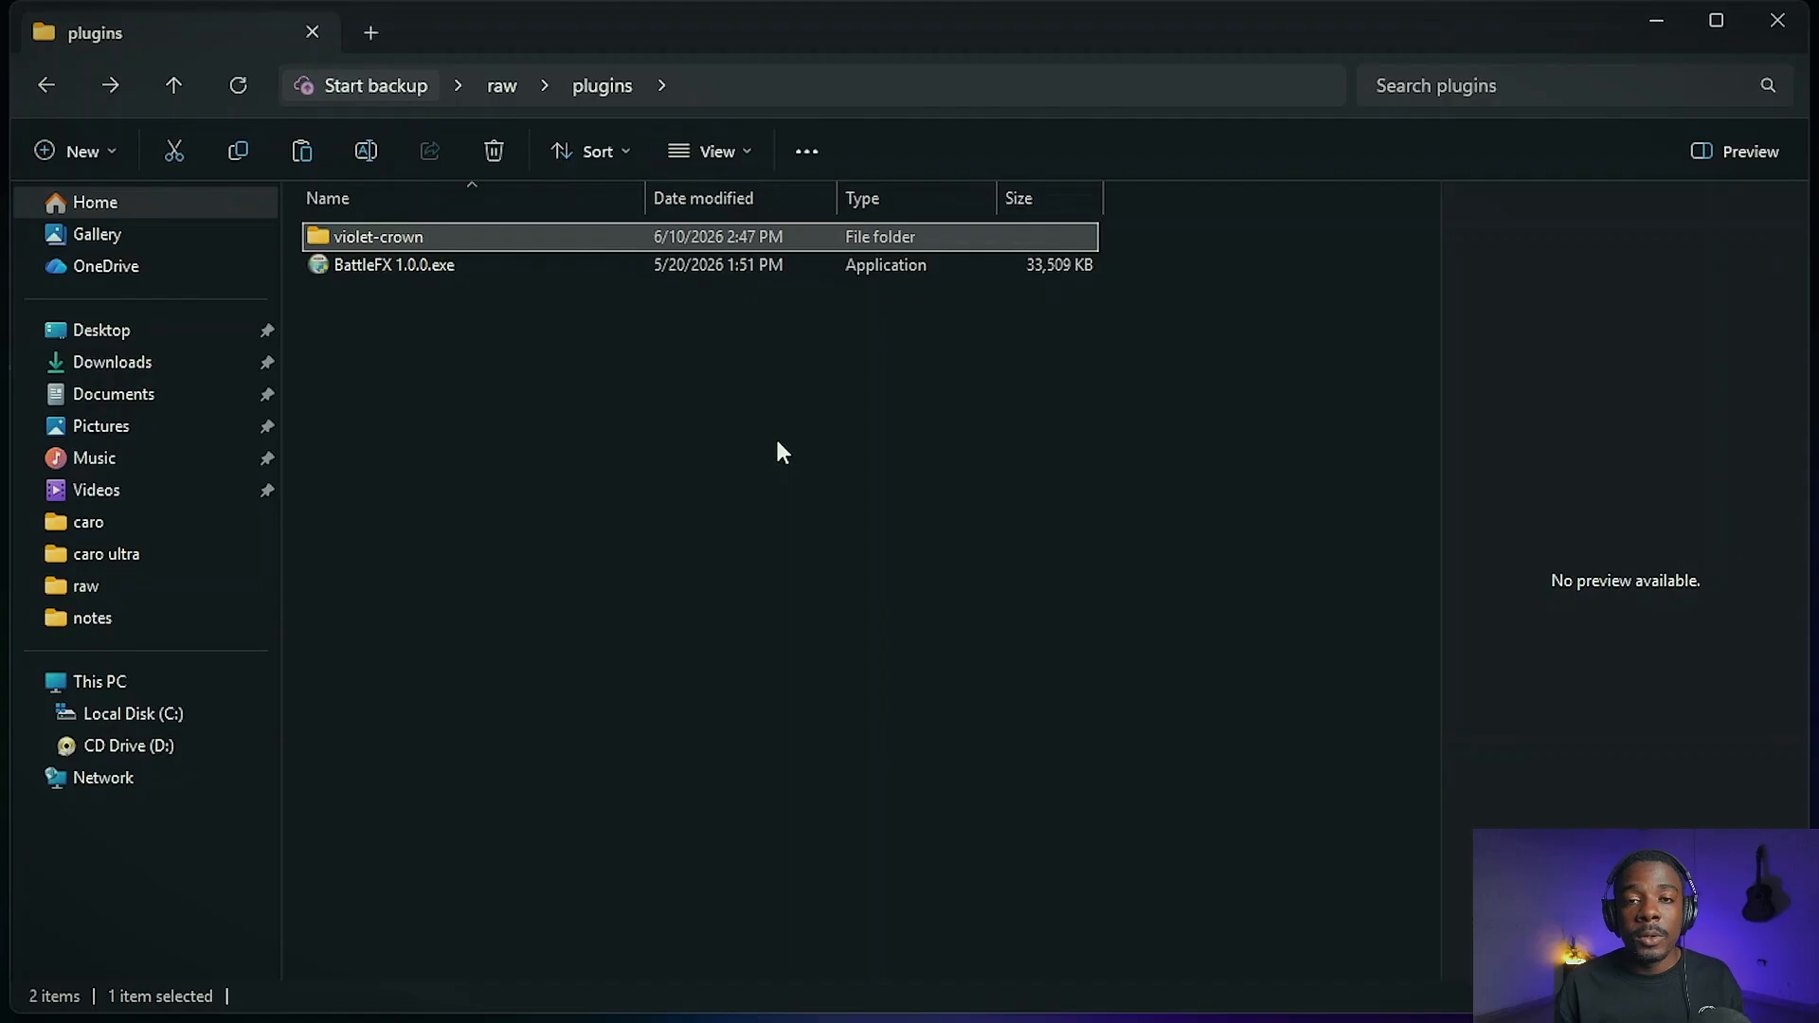
# In File Explorer, examine the violet-crown folder through its nested subfolders down to x86_64-win.
pyautogui.click(420, 264)
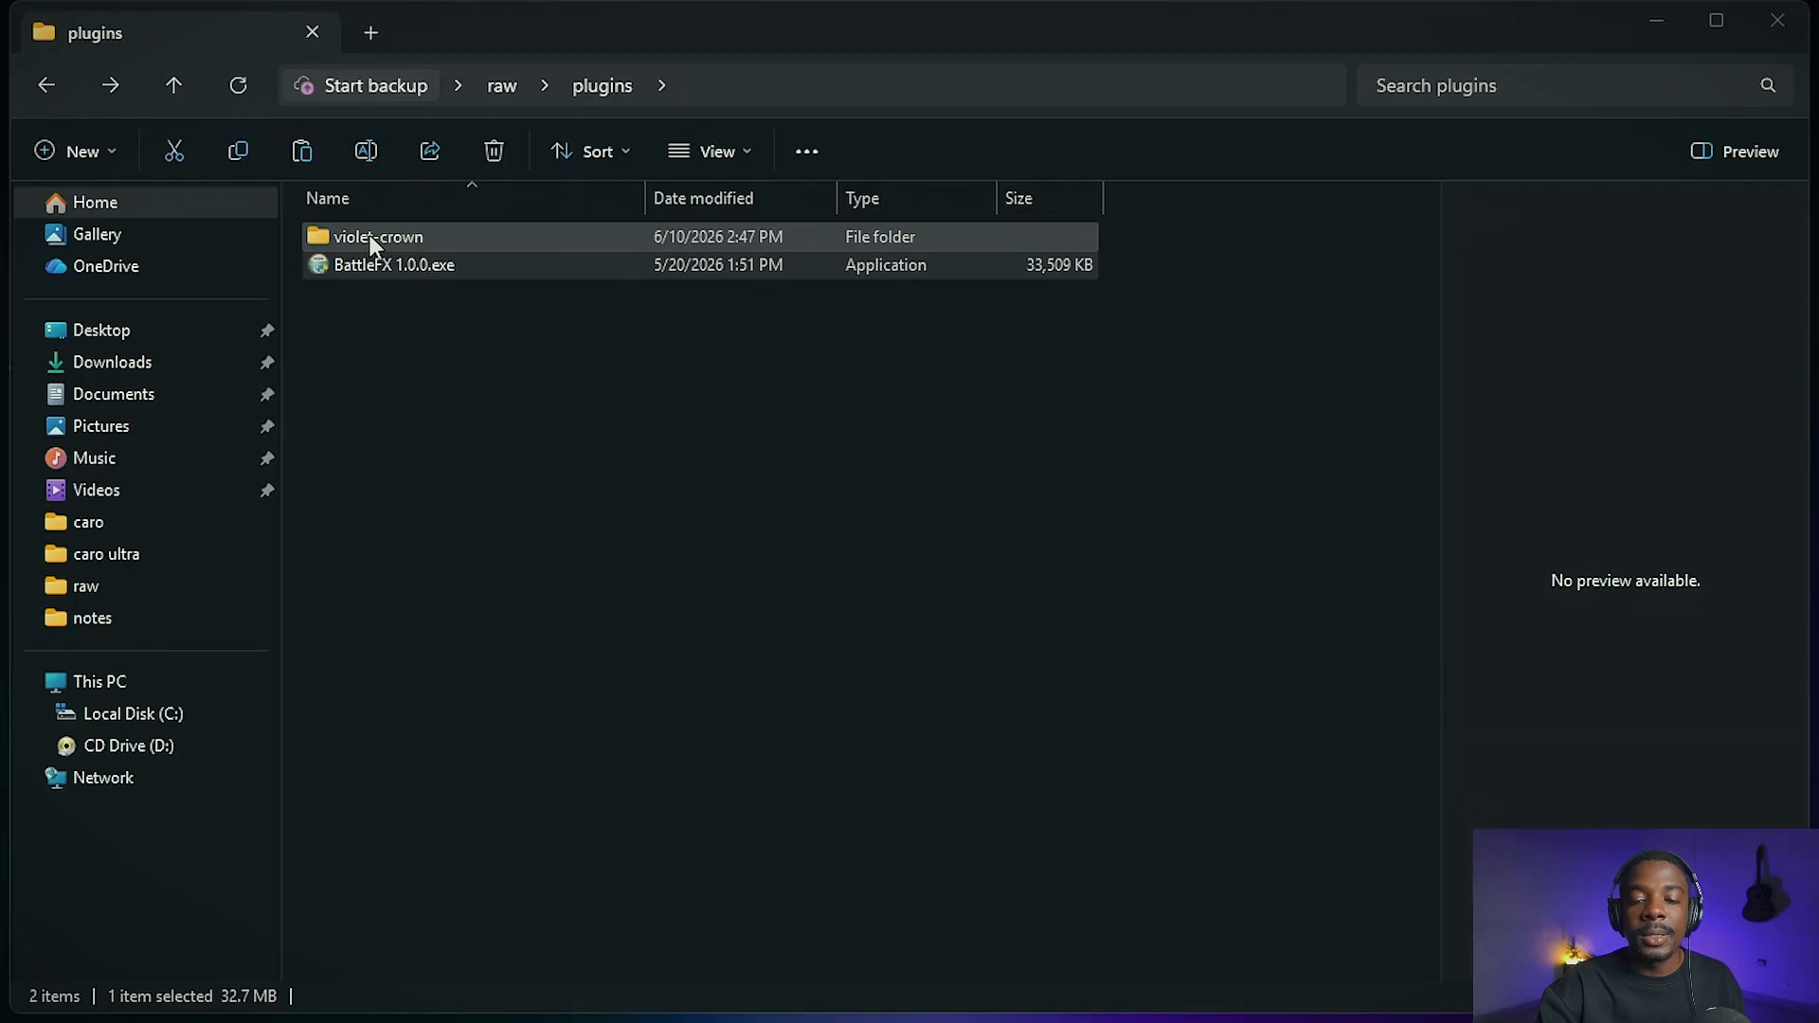
pyautogui.click(406, 237)
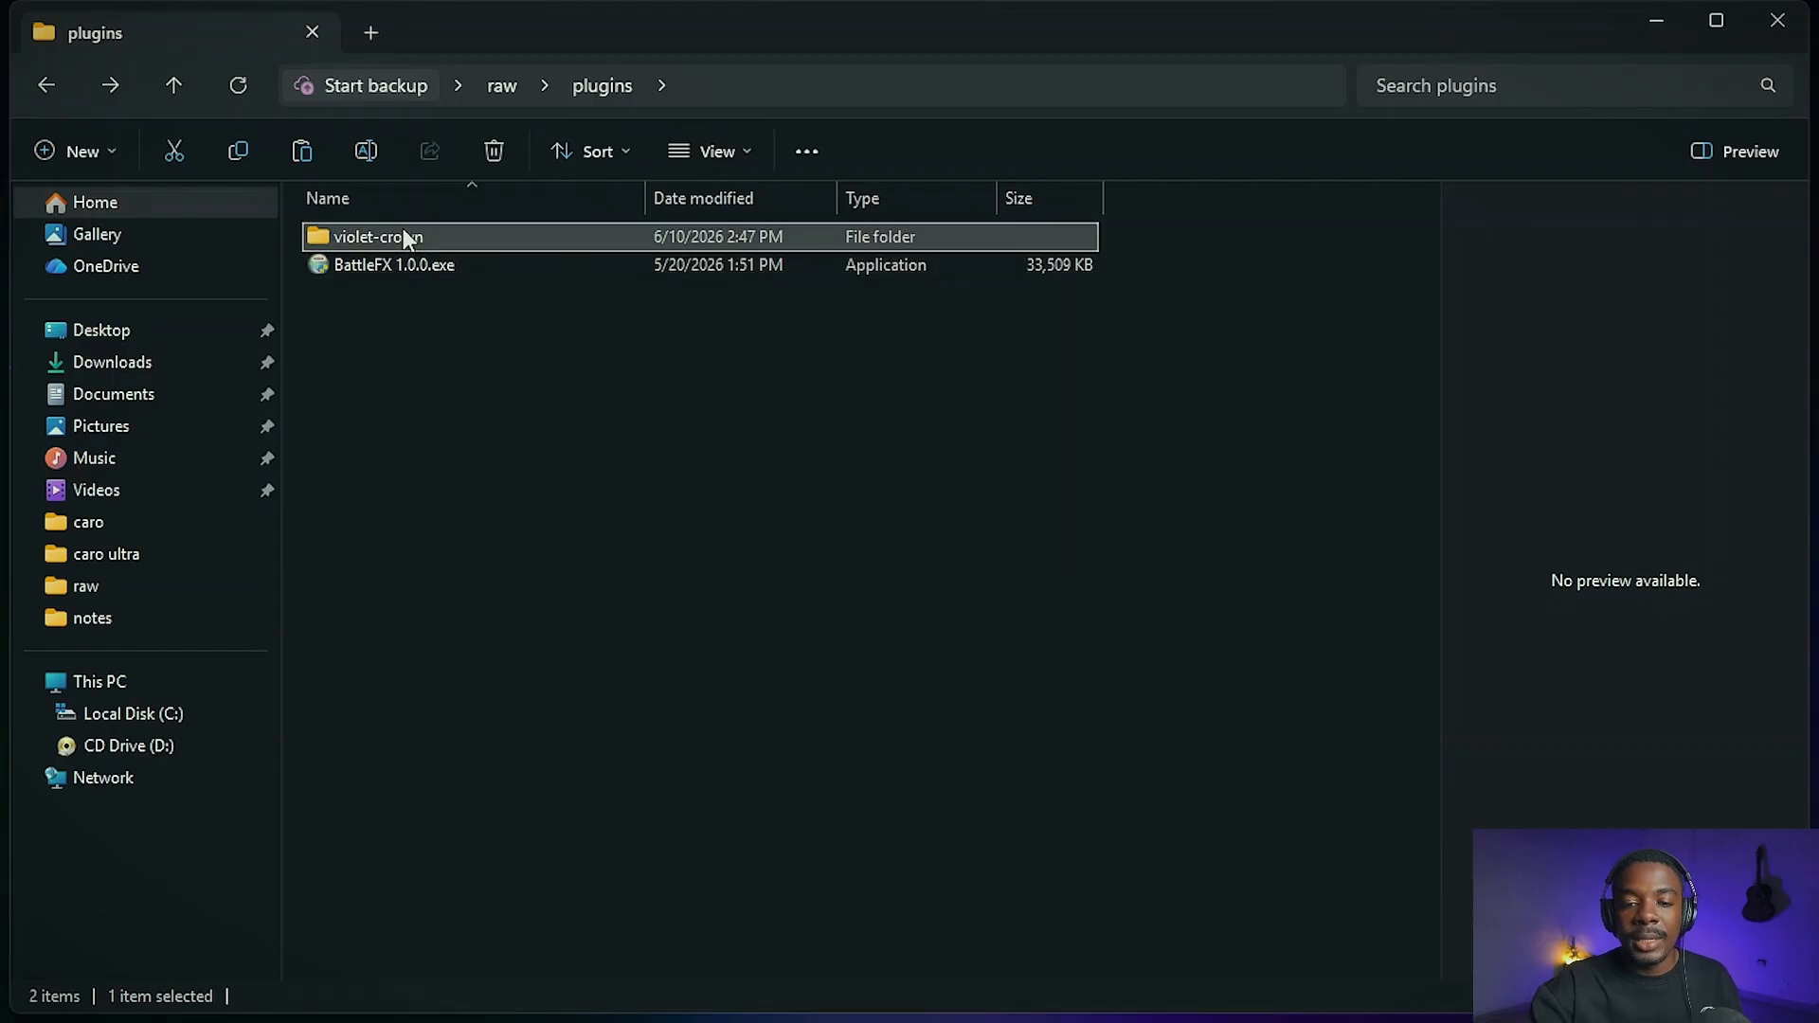
pyautogui.doubleClick(404, 237)
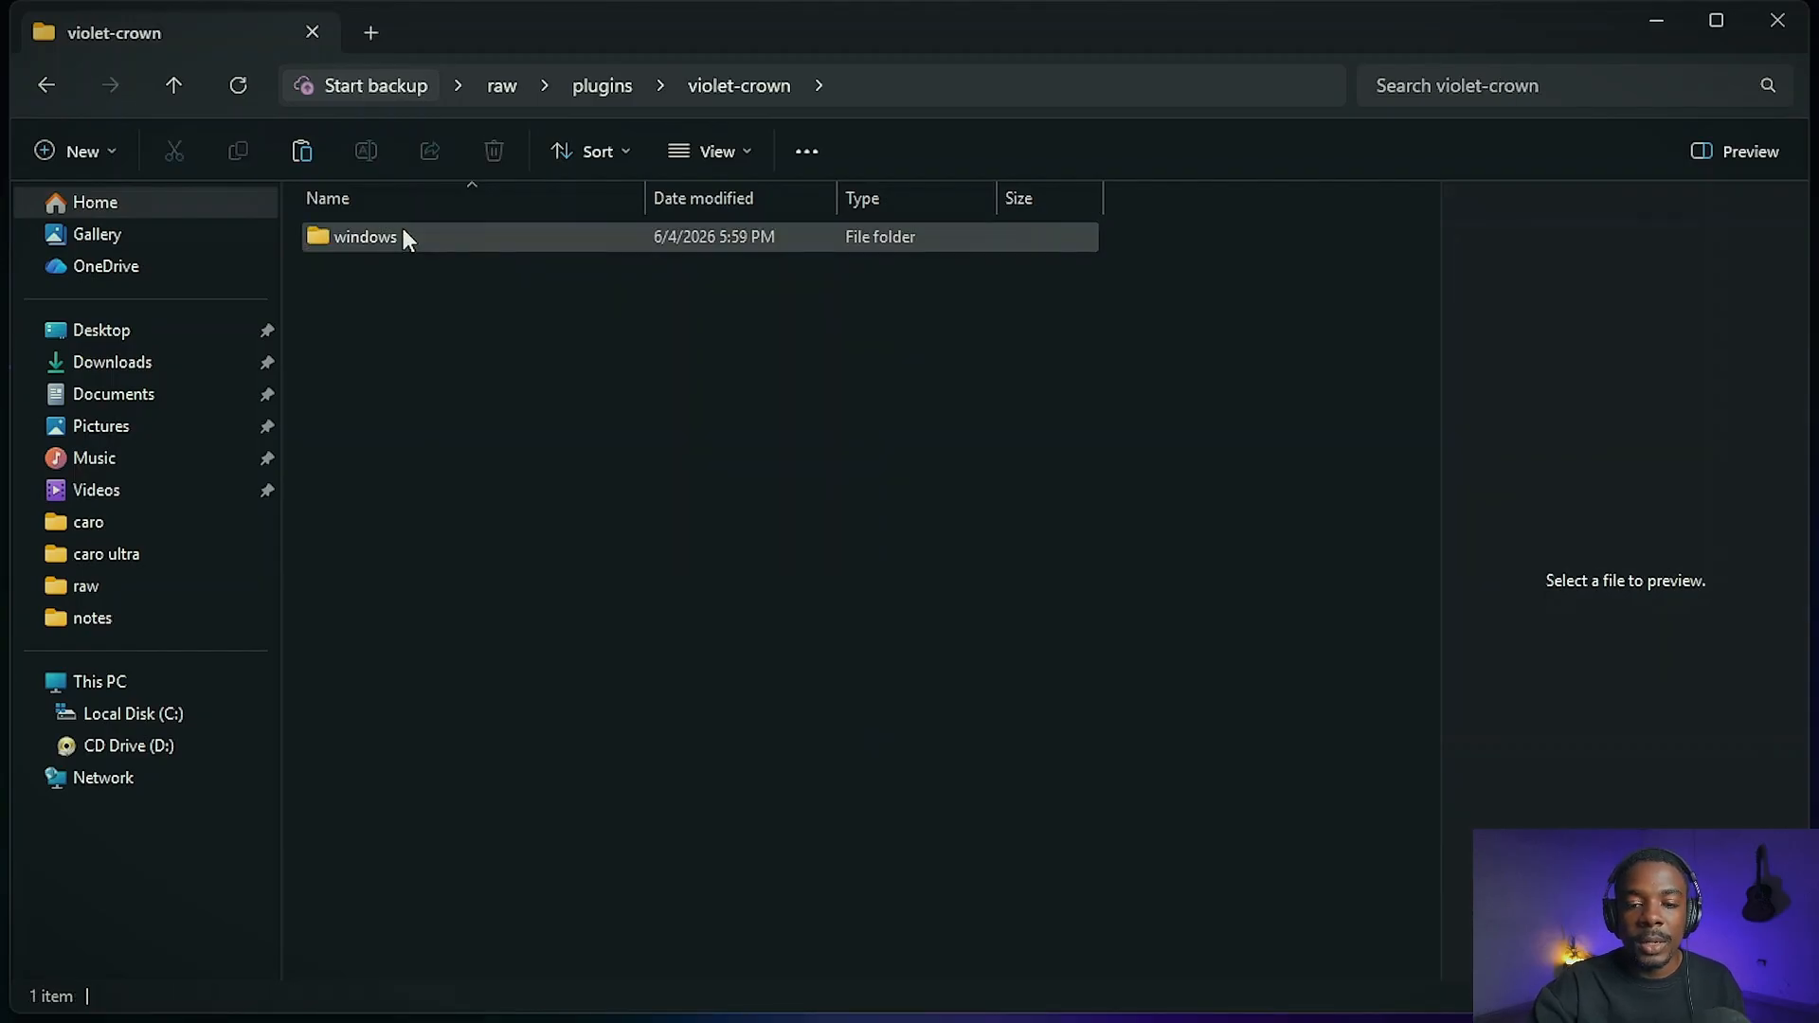
pyautogui.doubleClick(404, 237)
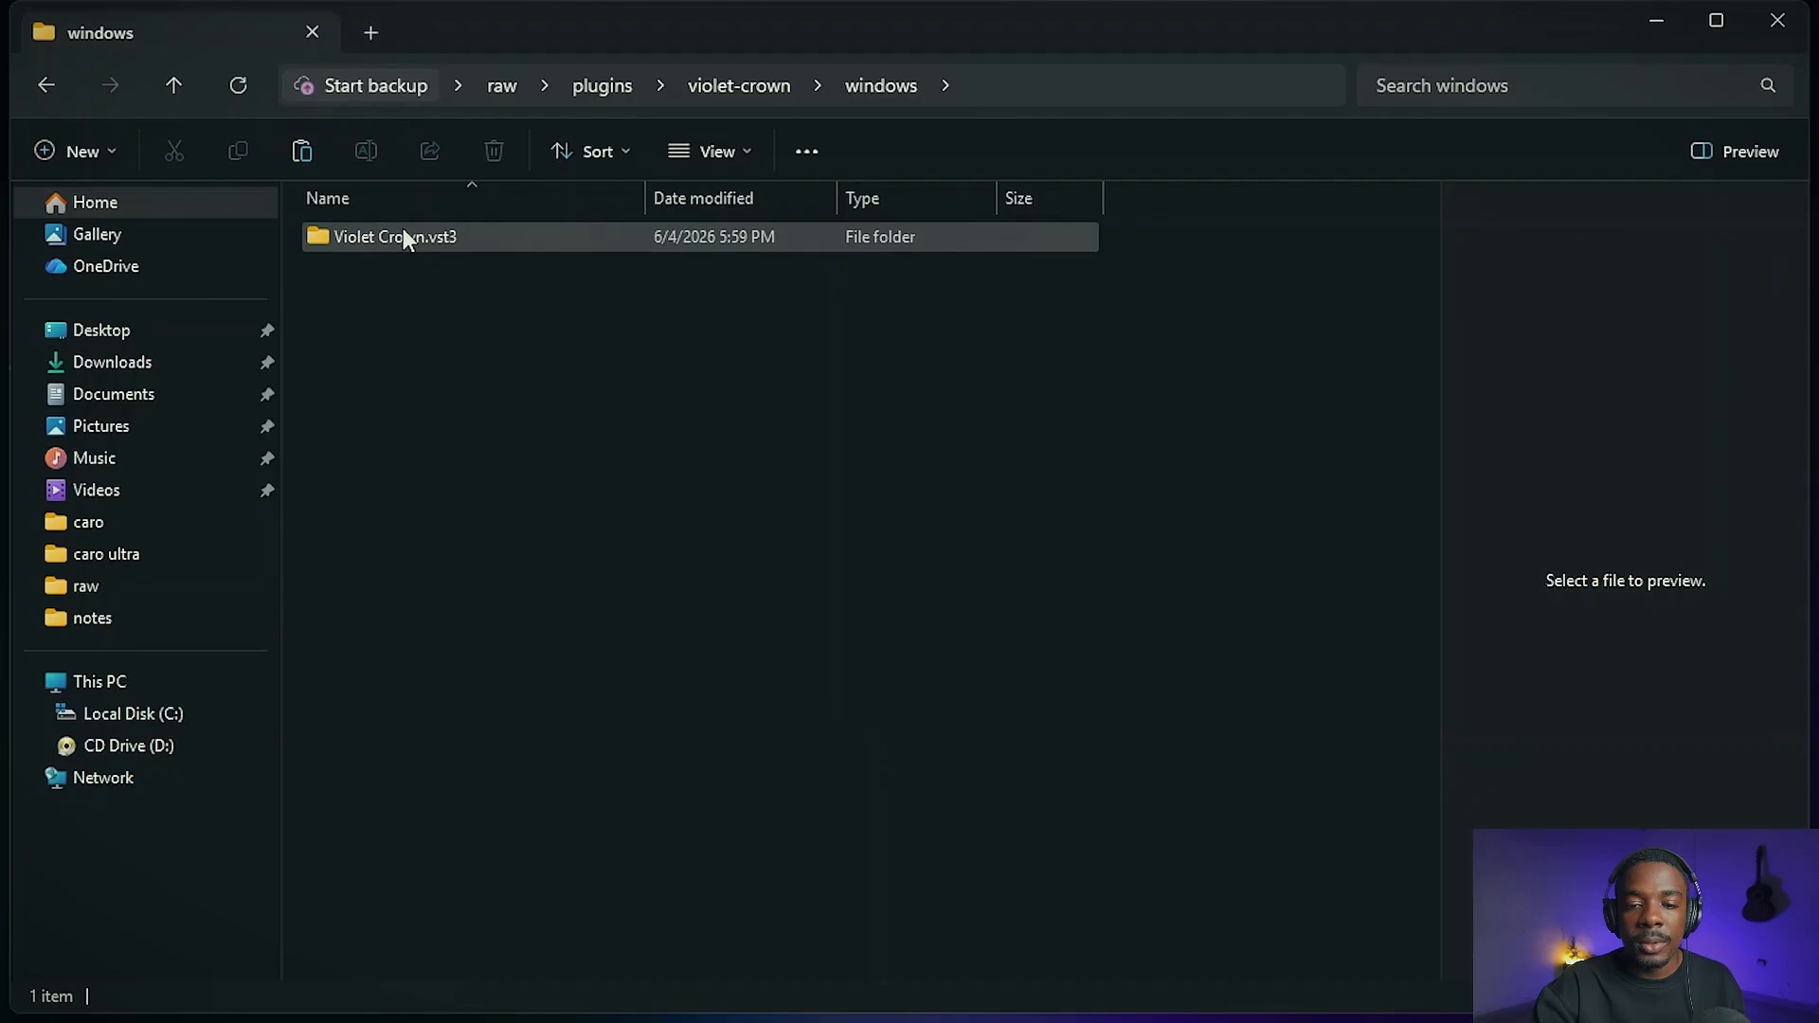
pyautogui.doubleClick(404, 237)
pyautogui.click(404, 237)
pyautogui.doubleClick(402, 237)
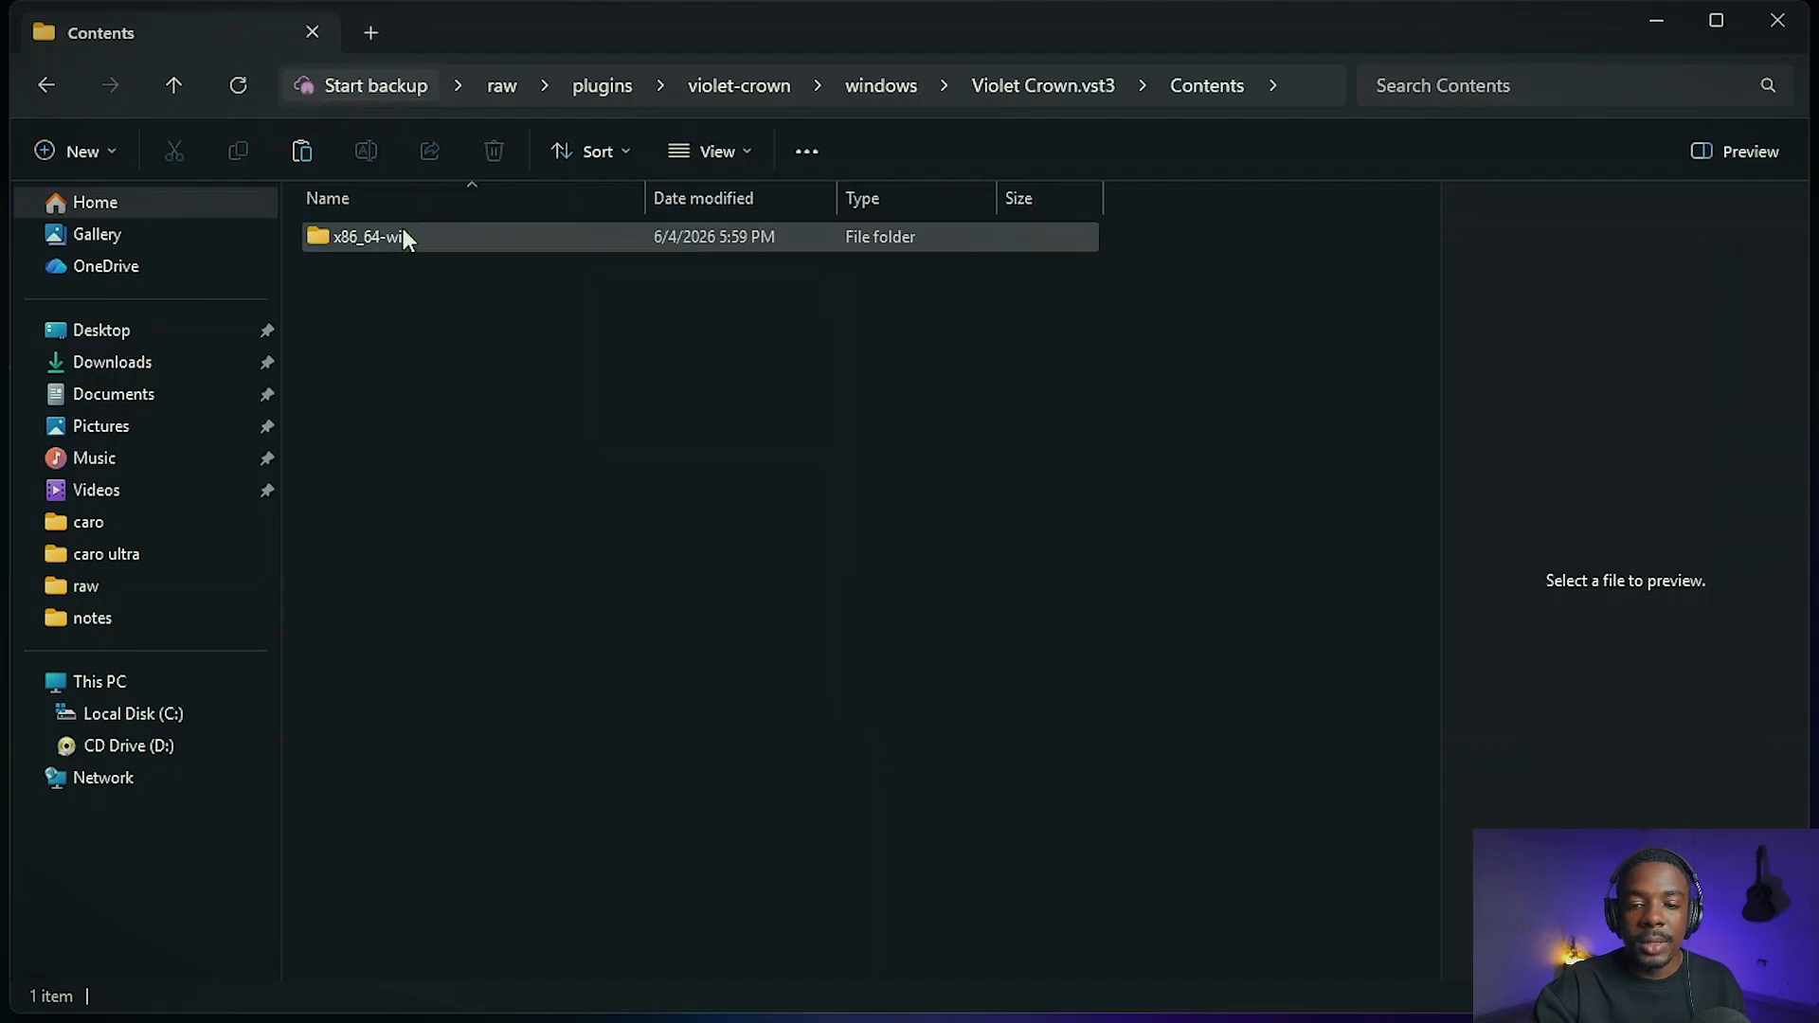
pyautogui.doubleClick(402, 237)
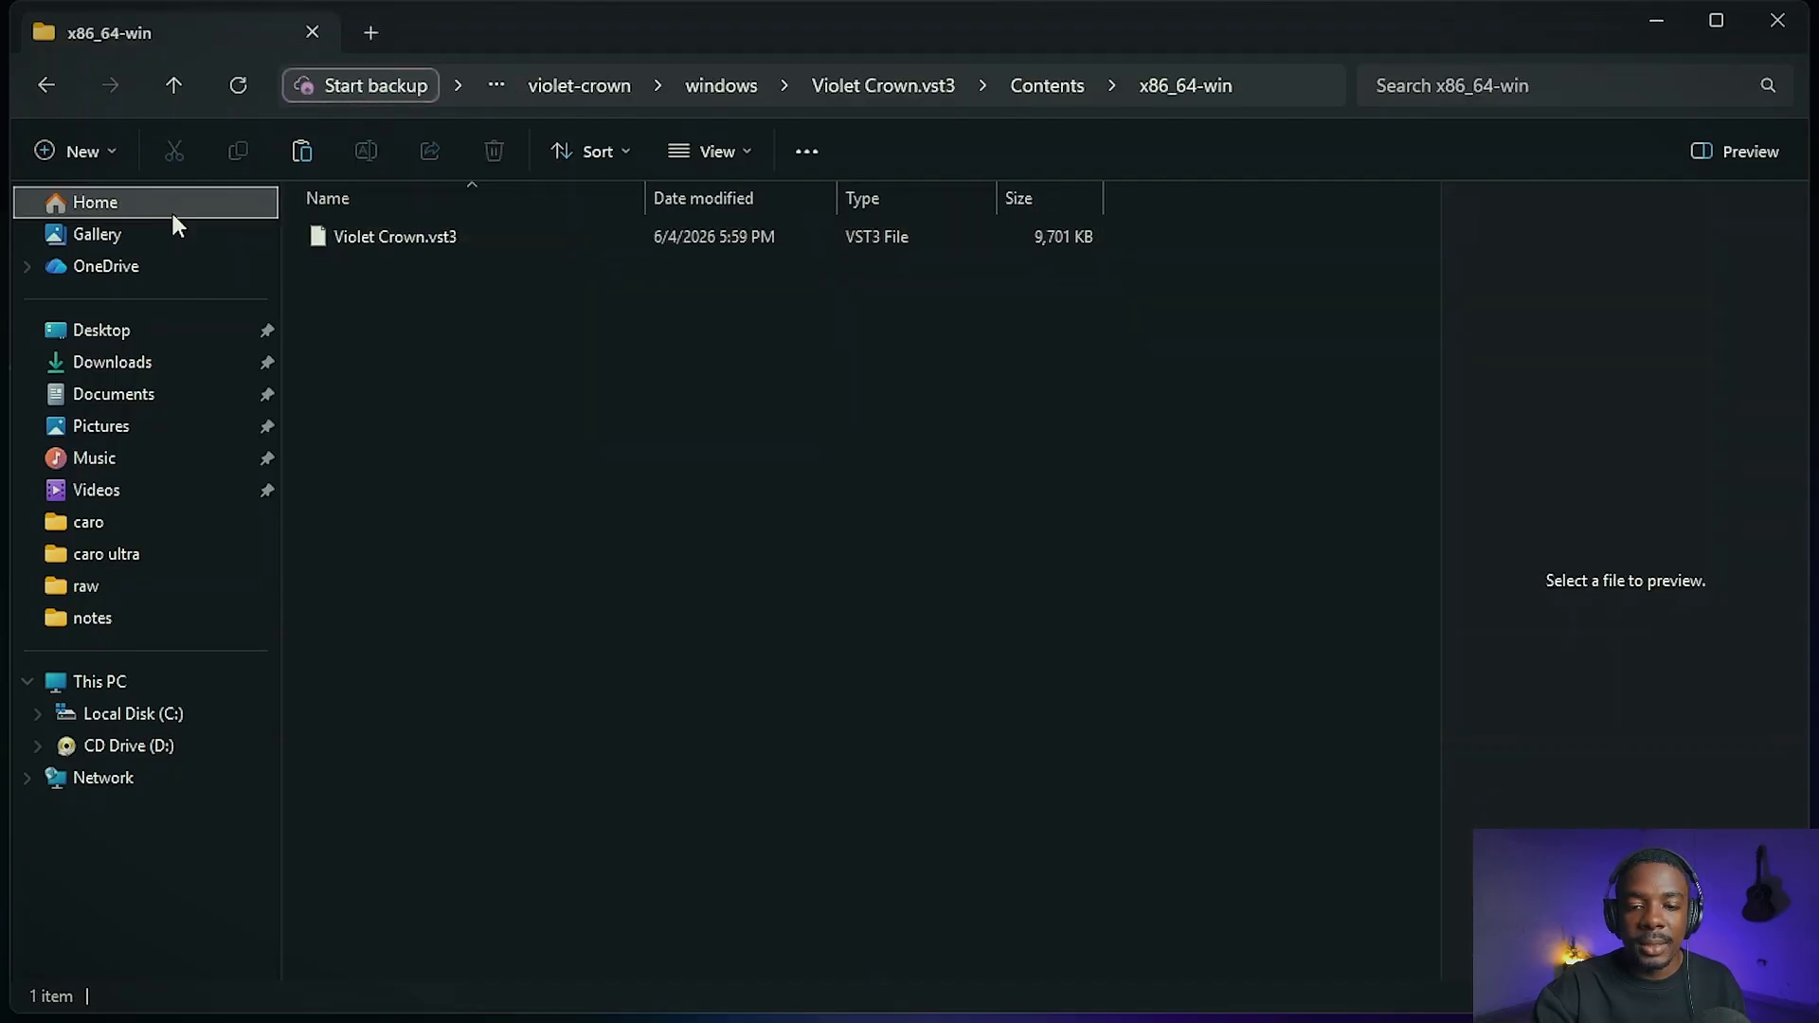
# Return from the x86_64-win subfolder to the plugins folder, rechecking the windows folder inside violet-crown on the way.
pyautogui.click(48, 83)
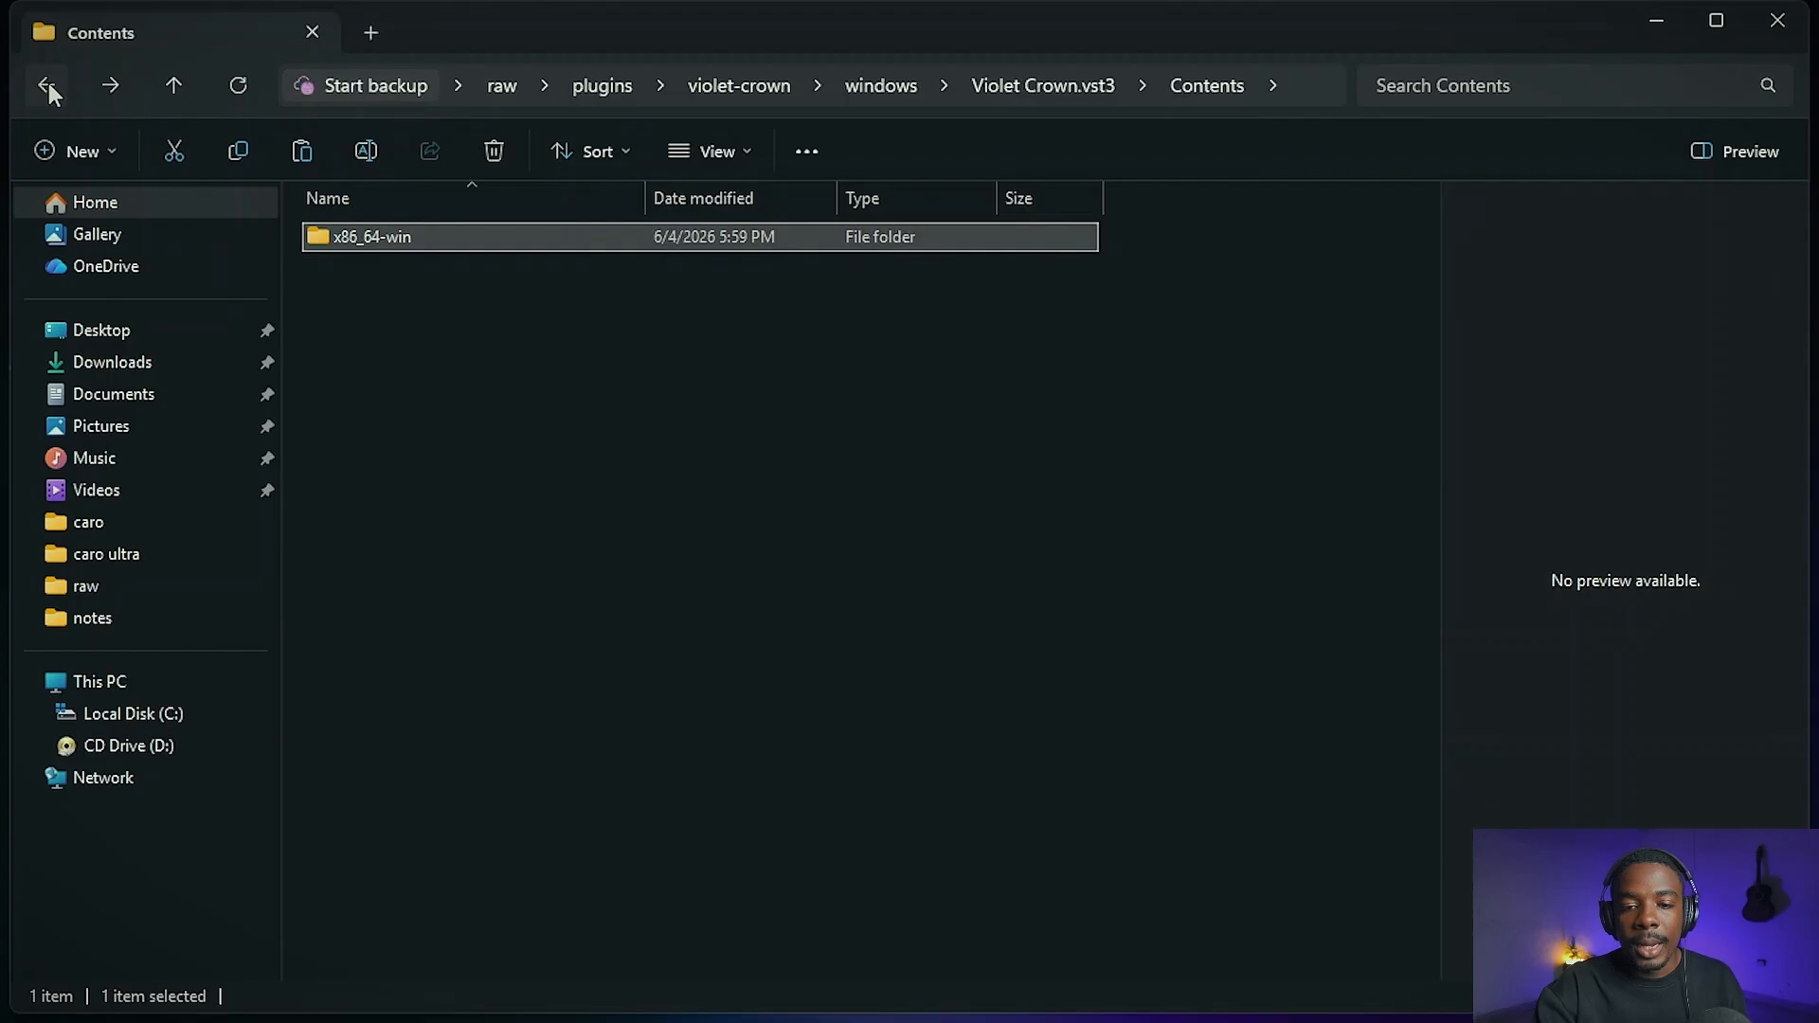
pyautogui.click(48, 83)
pyautogui.click(42, 87)
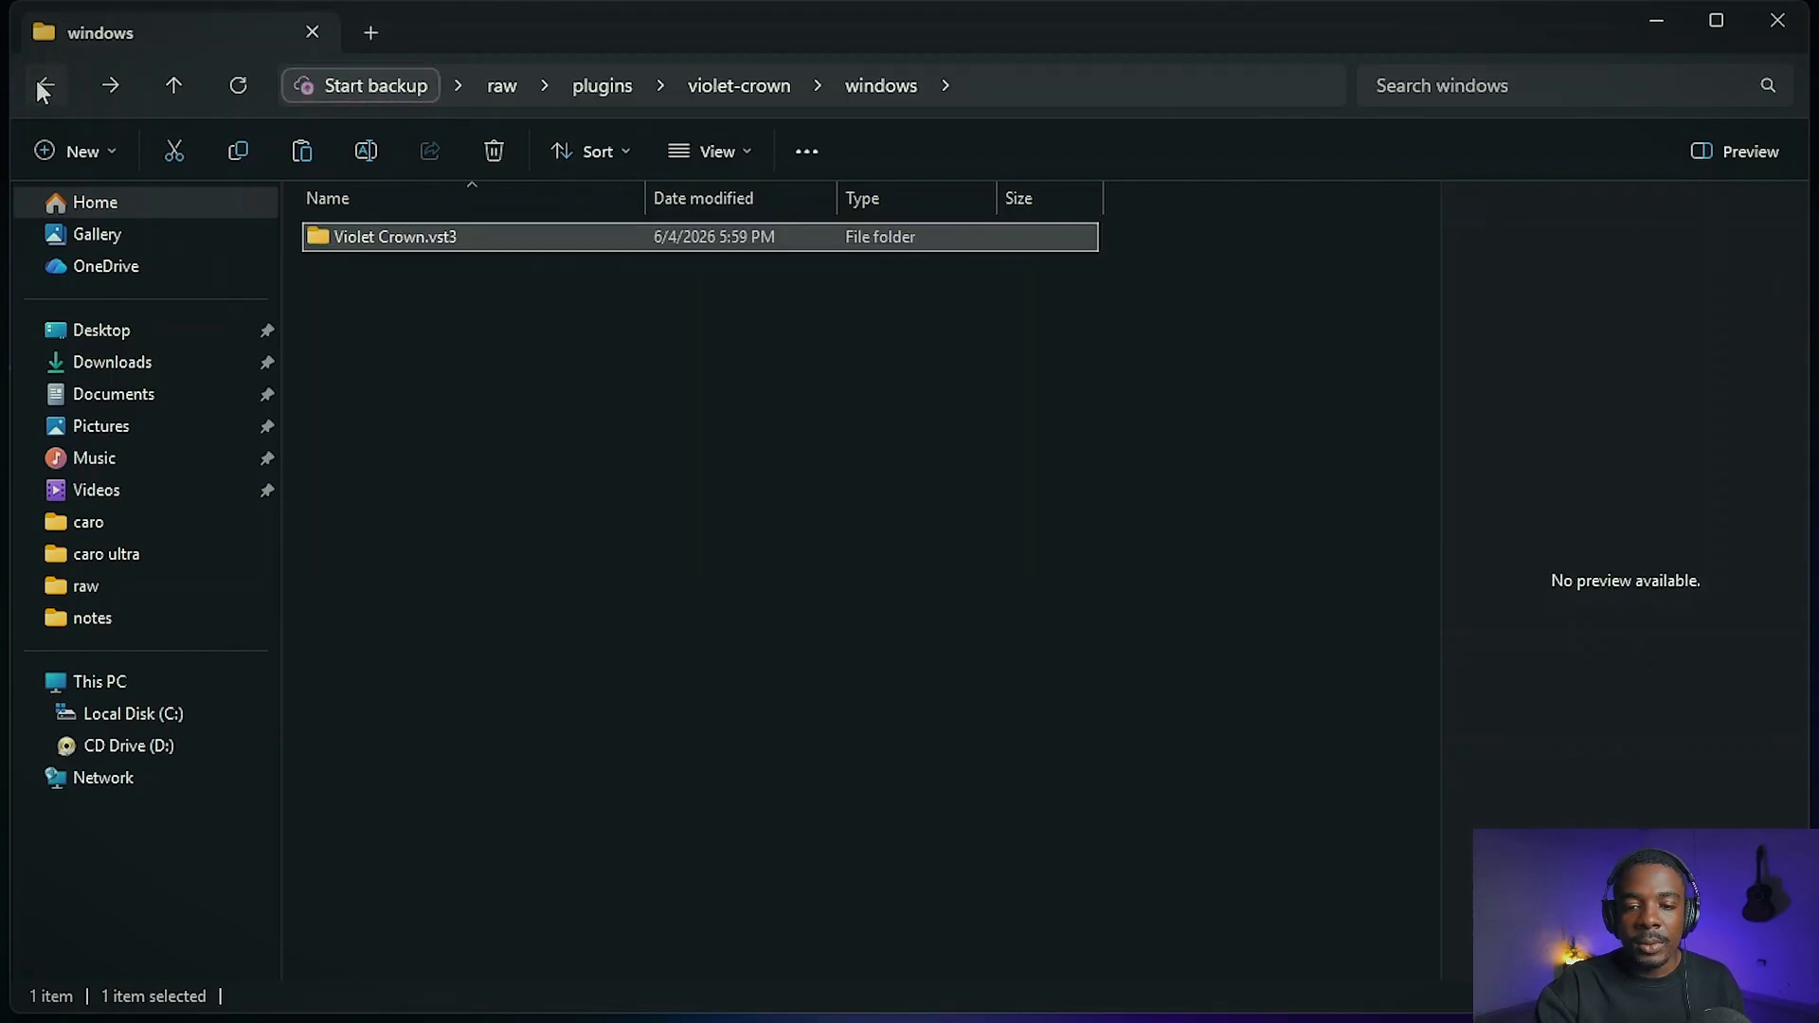
pyautogui.click(42, 86)
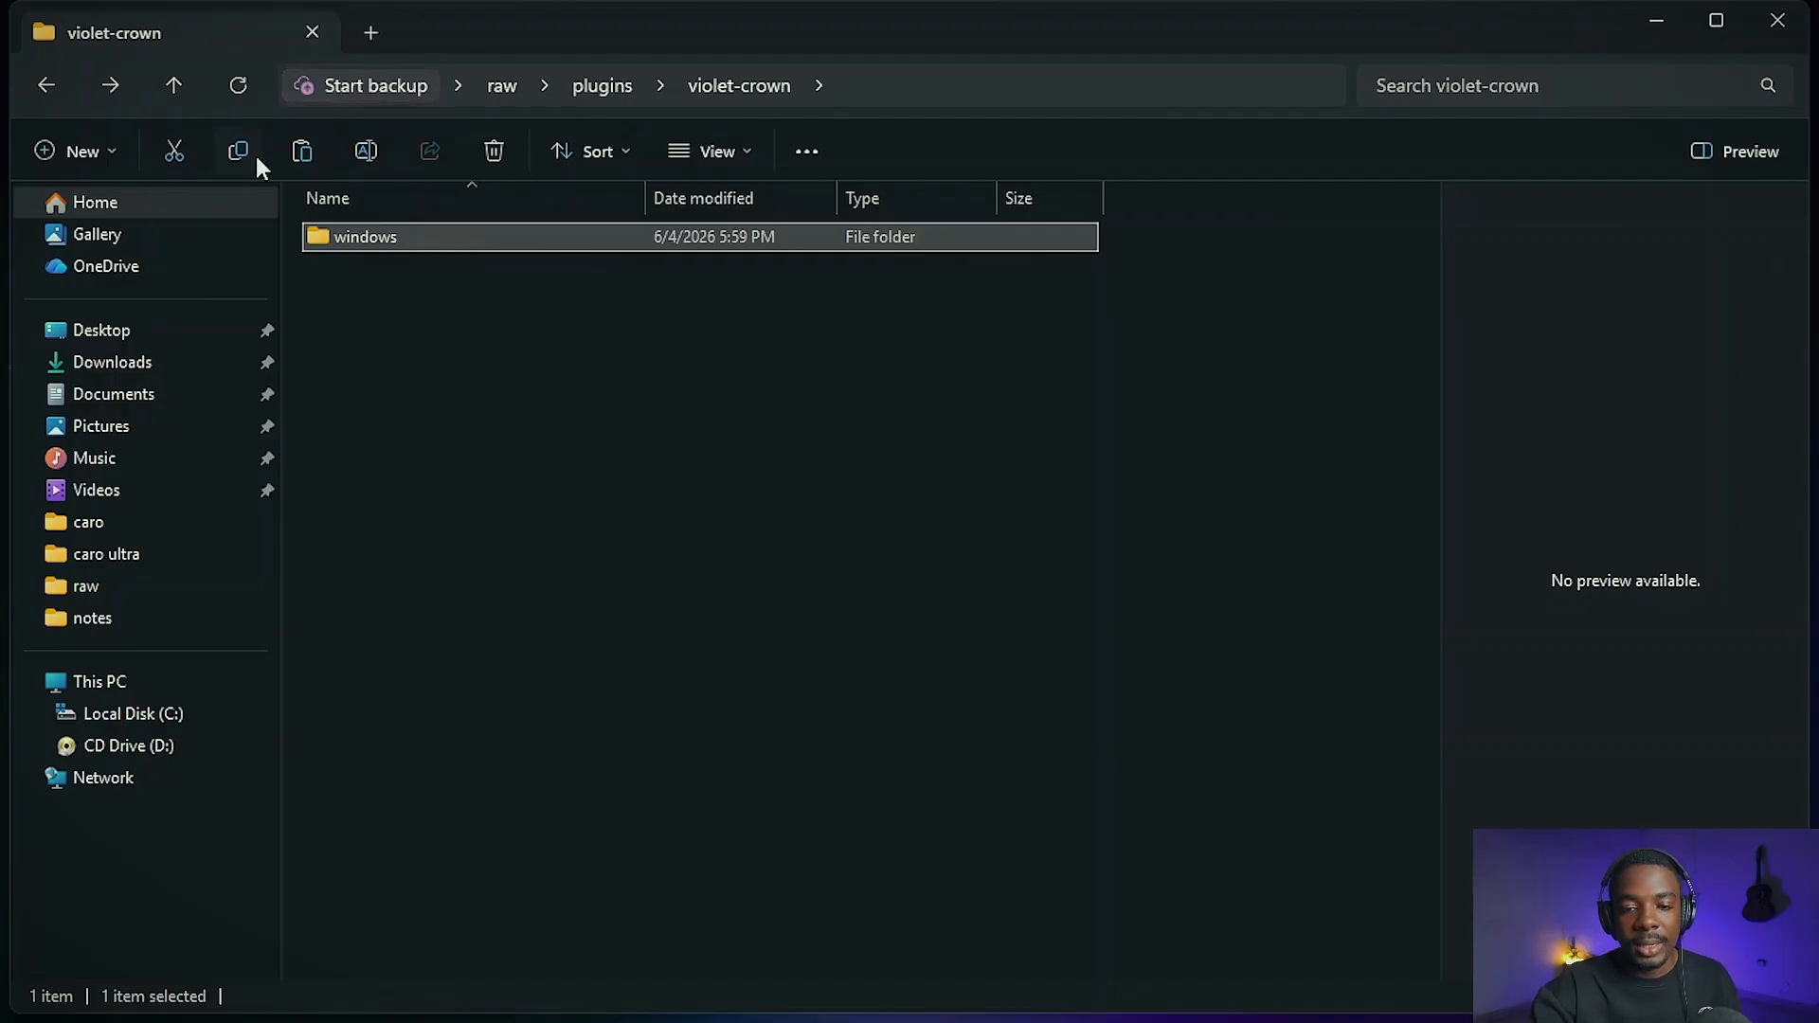
pyautogui.doubleClick(377, 227)
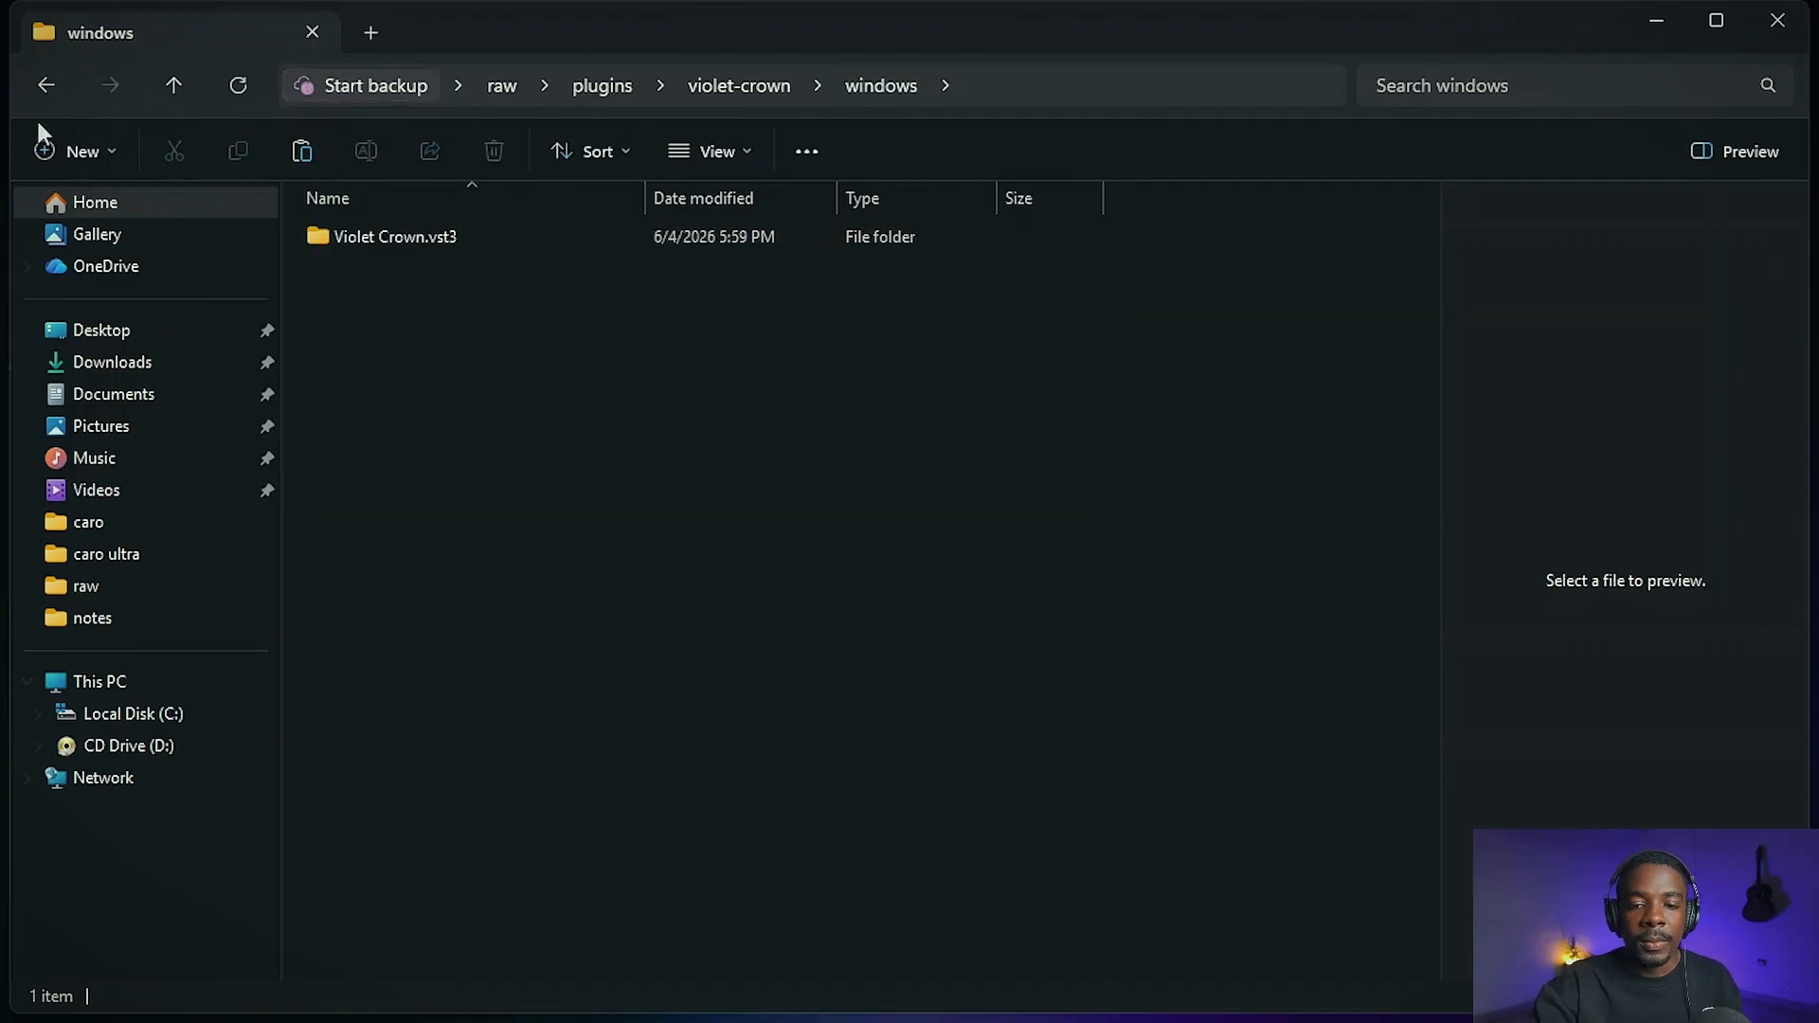
pyautogui.click(44, 85)
pyautogui.click(44, 85)
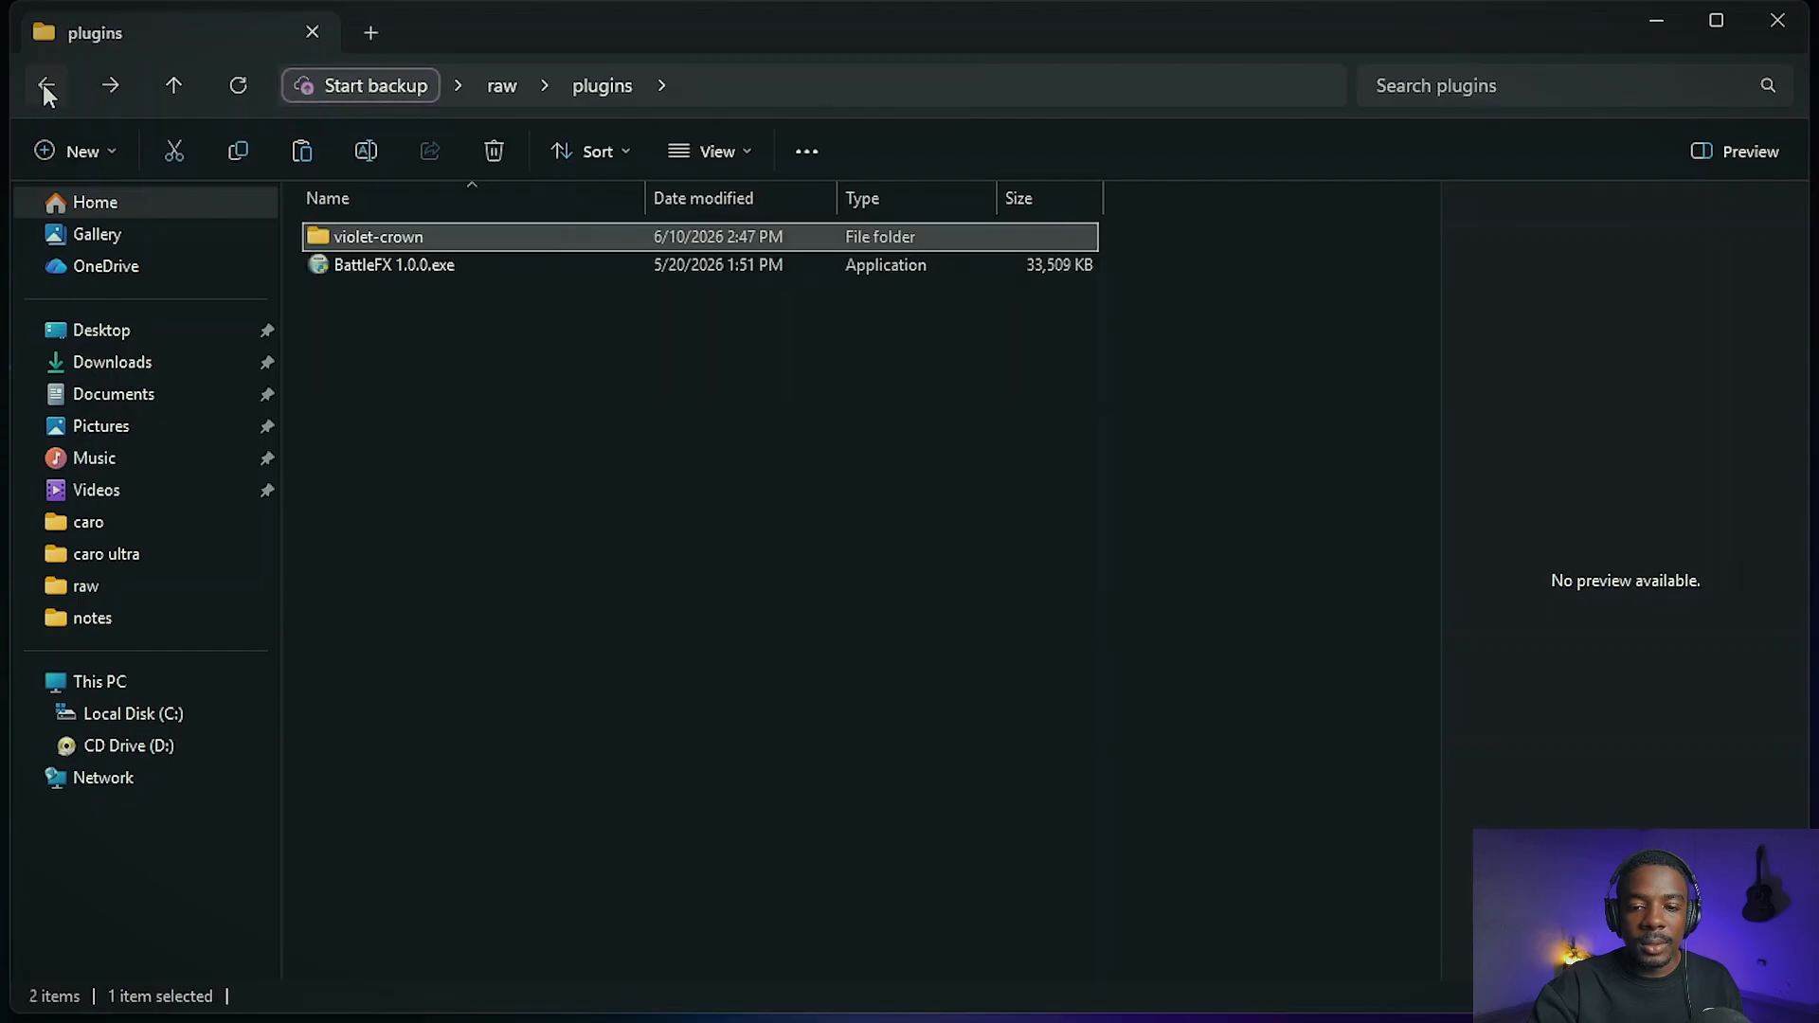
# Go to the windows folder inside violet-crown, checking what the Violet Crown.vst3 folder contains.
pyautogui.doubleClick(469, 236)
pyautogui.doubleClick(469, 236)
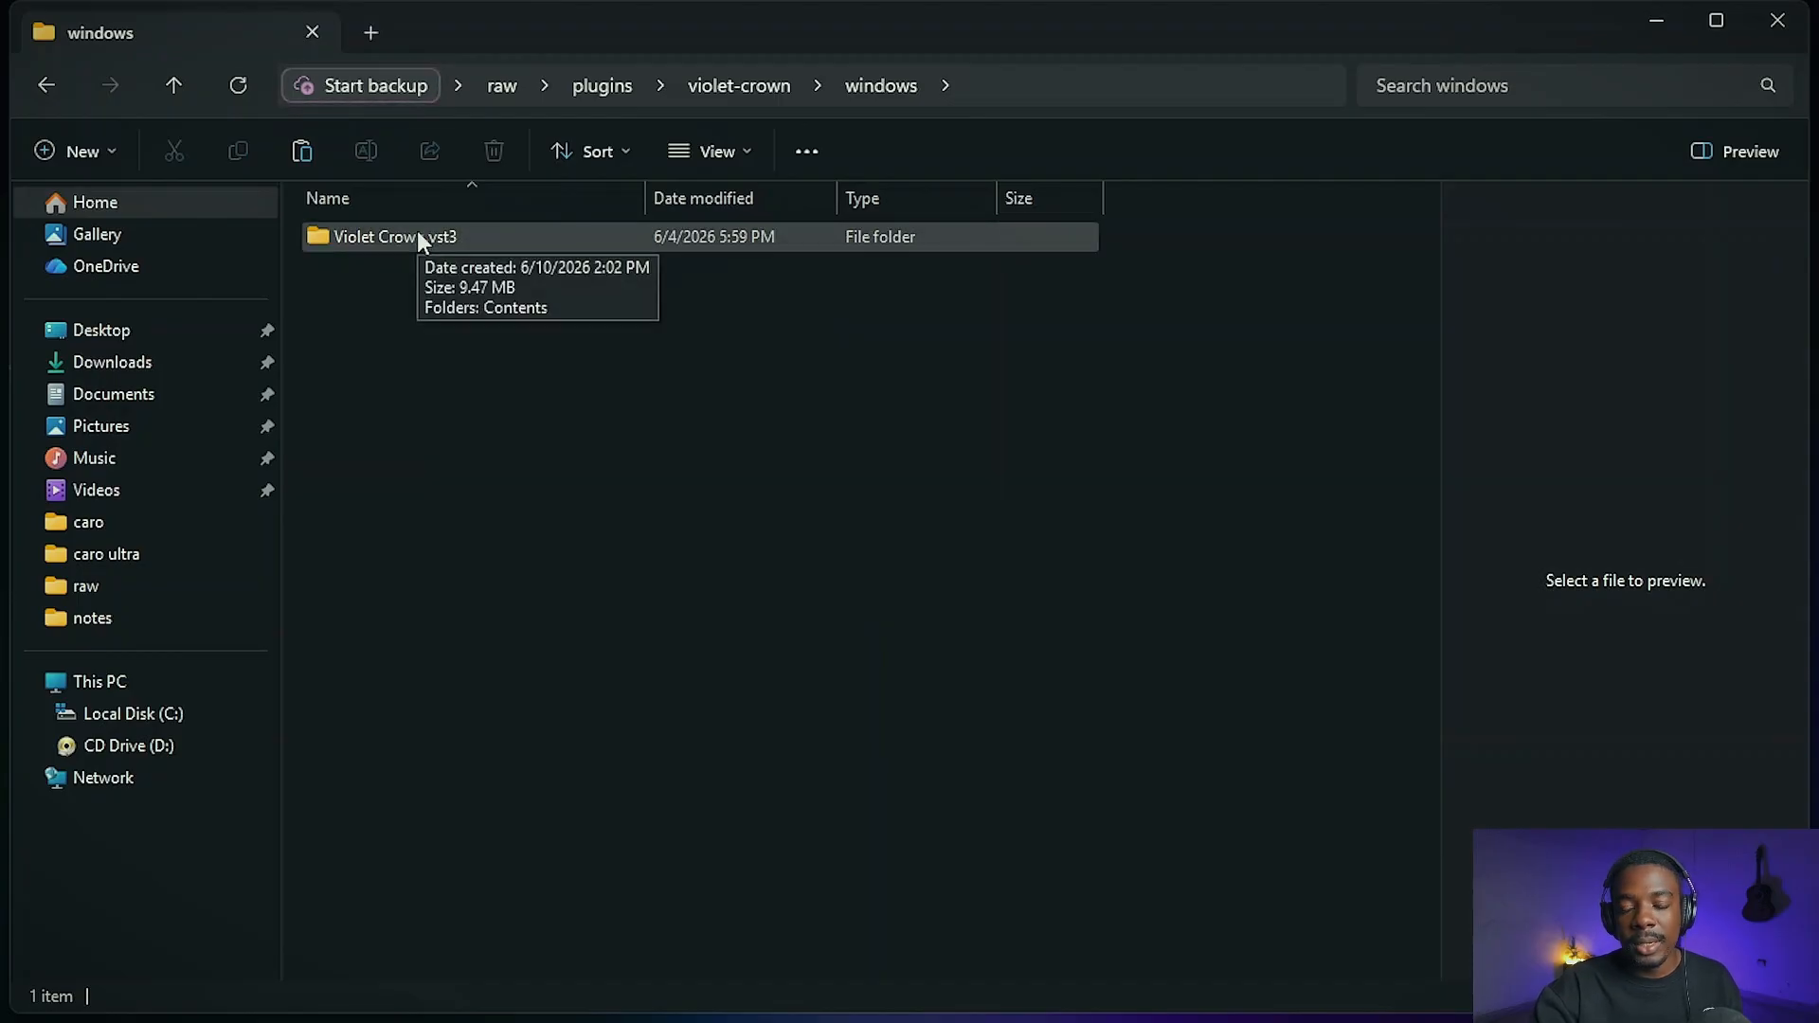
pyautogui.doubleClick(418, 232)
pyautogui.doubleClick(417, 234)
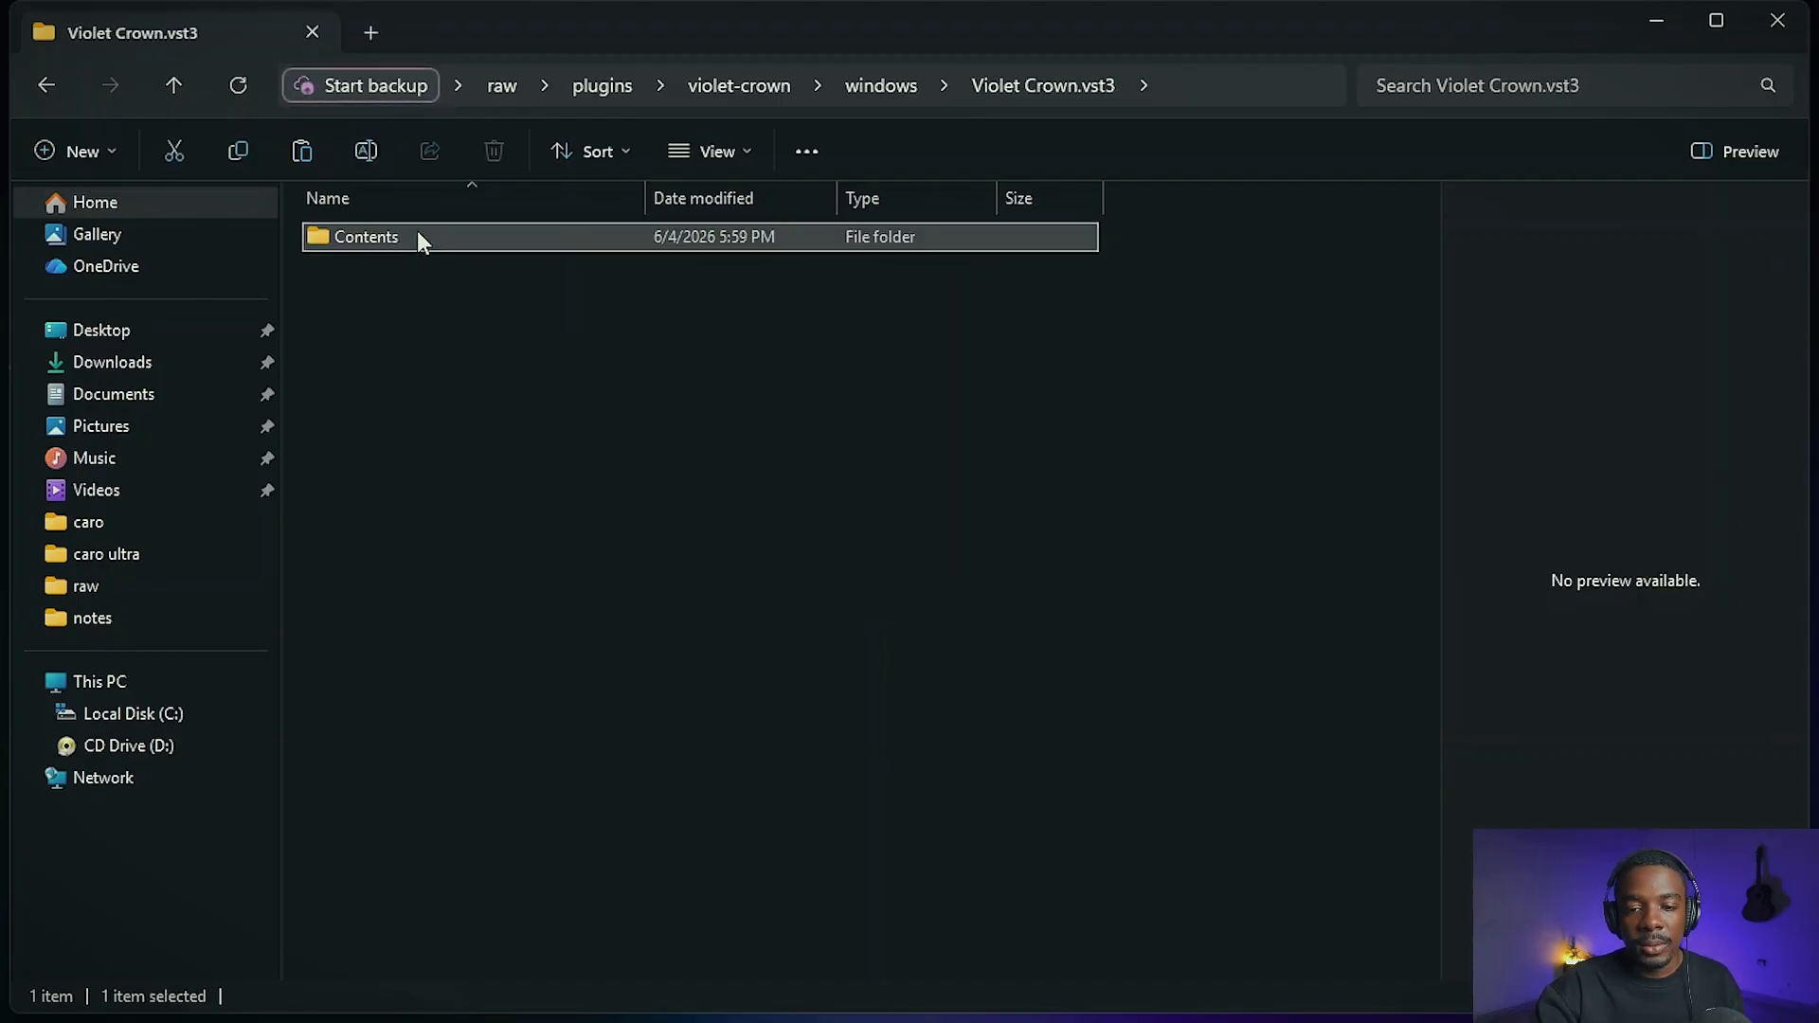
pyautogui.hotkey('alt', 'Left')
pyautogui.hotkey('alt', 'Left')
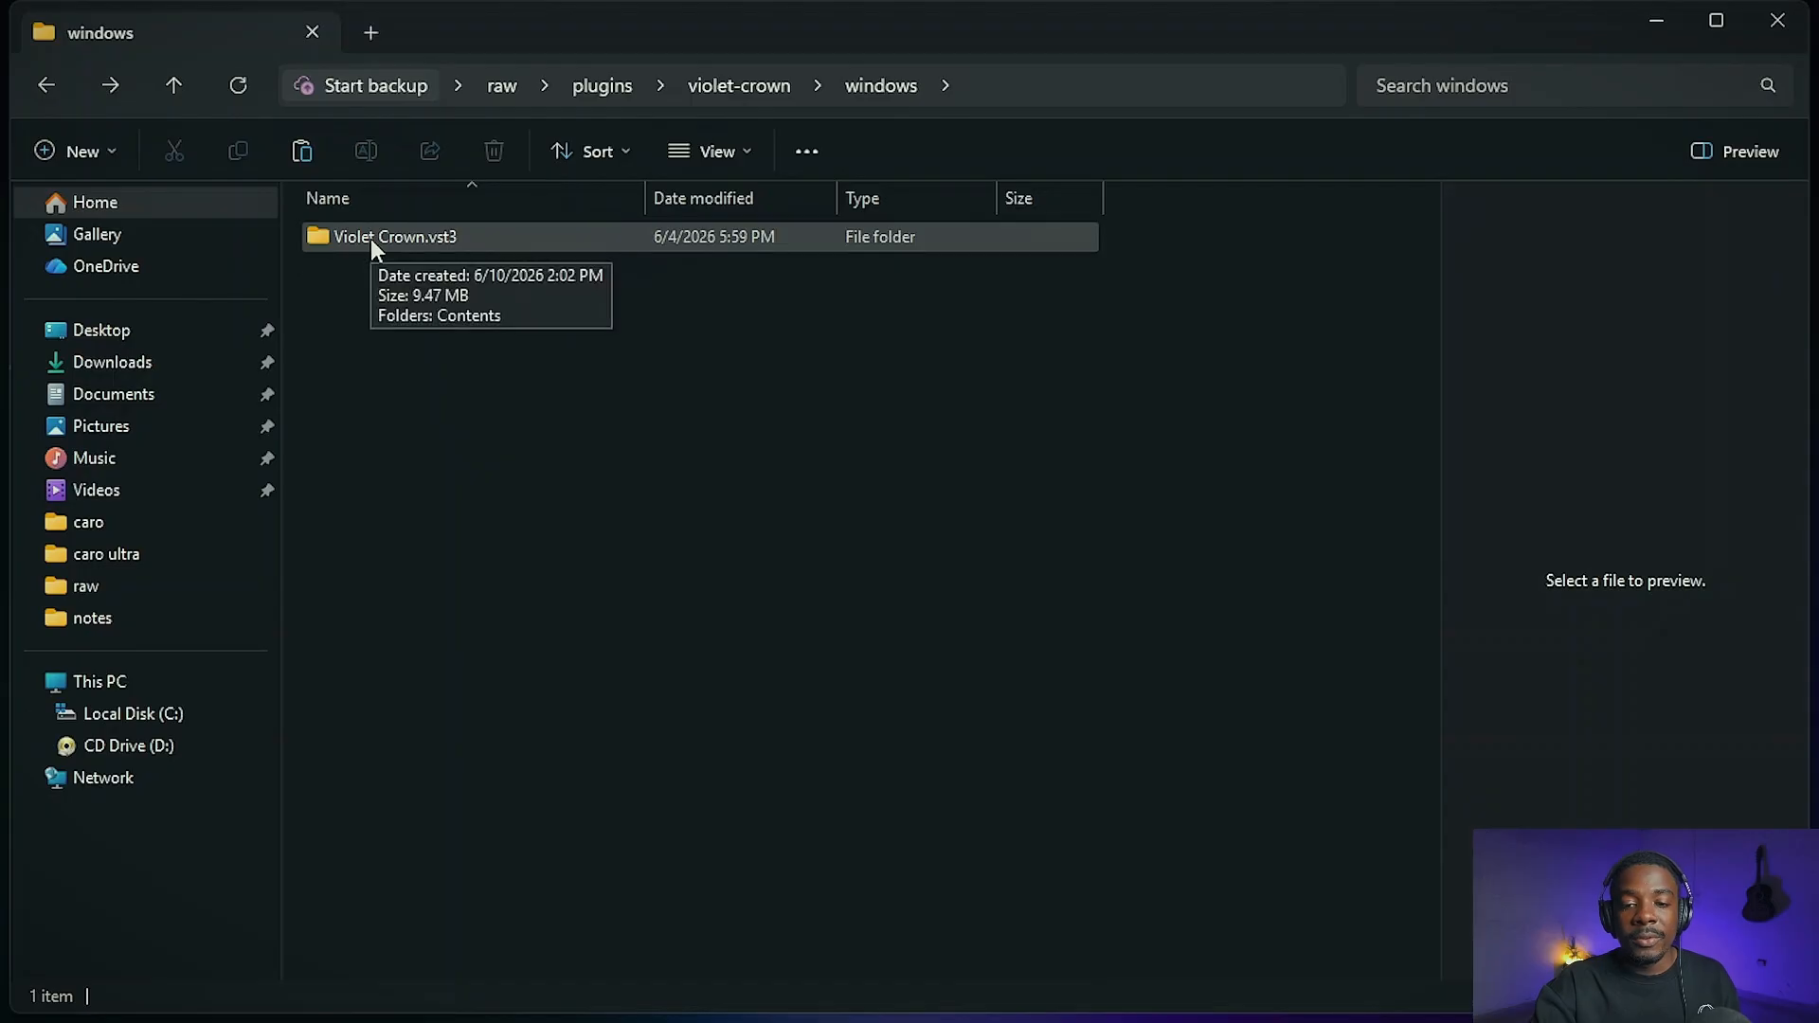
# Copy the Violet Crown.vst3 folder and go to C:\Program Files\Common Files\VST3.
pyautogui.rightClick(400, 233)
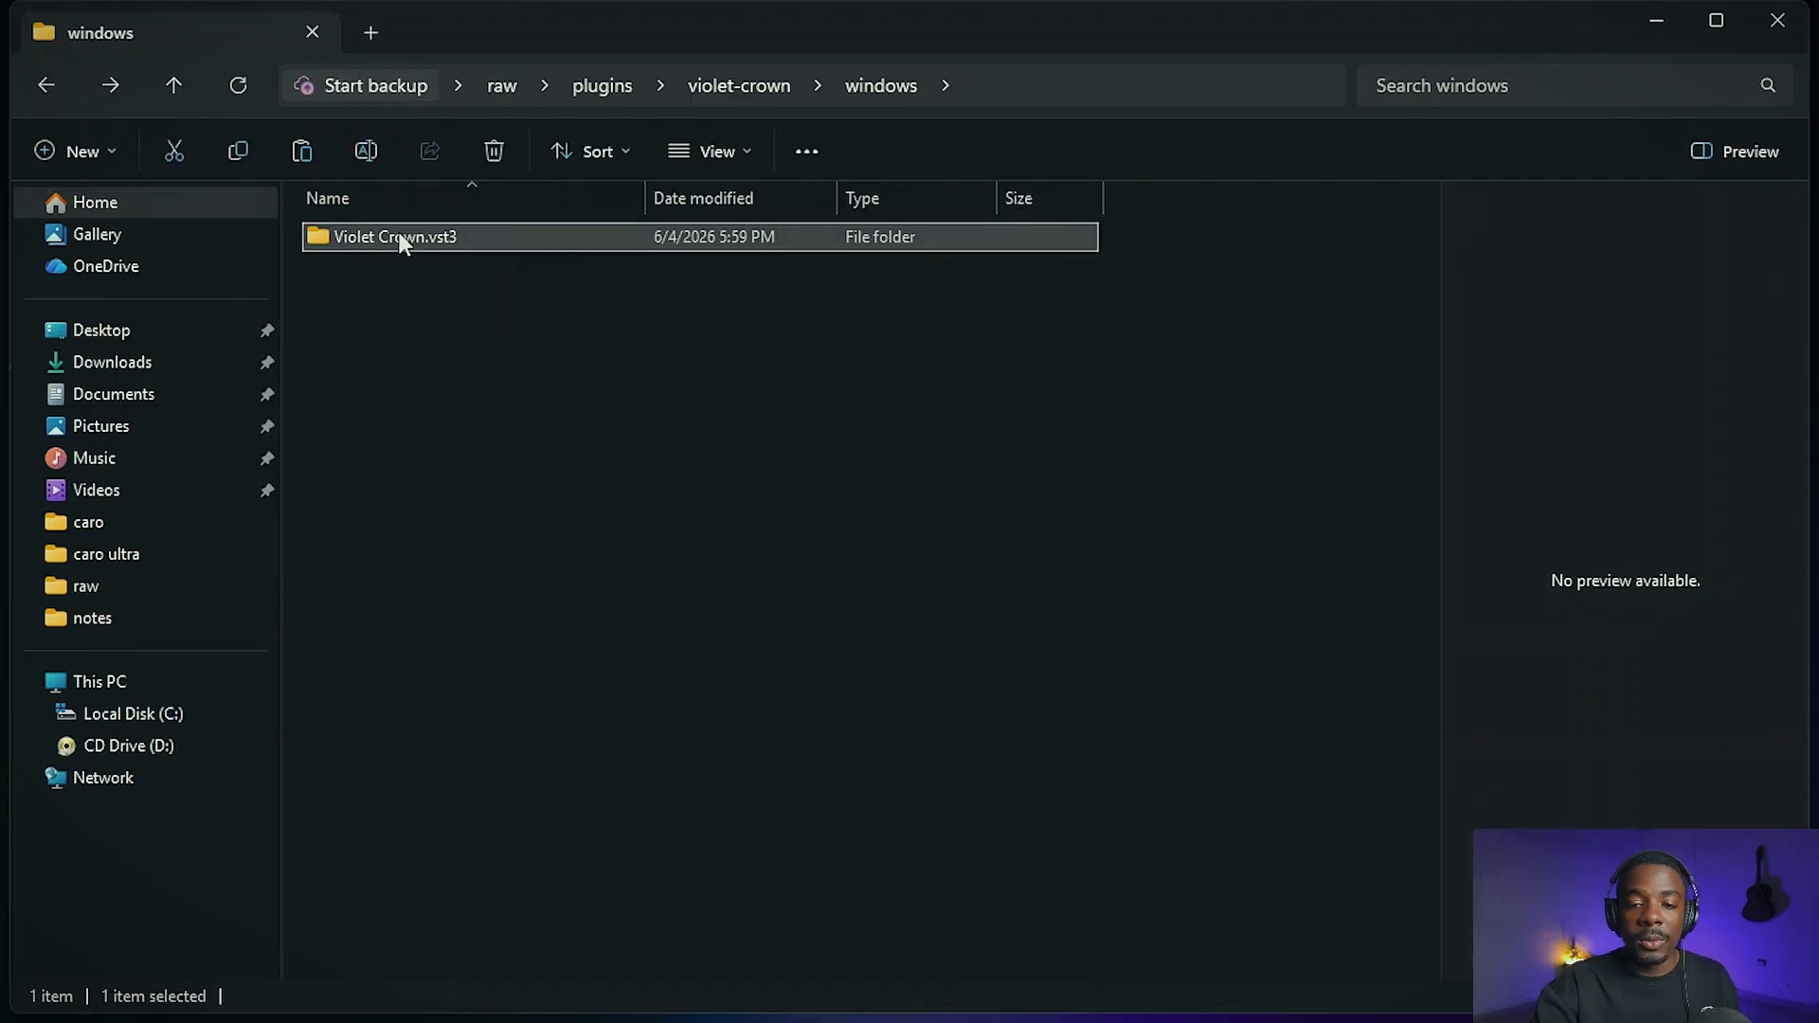
pyautogui.click(529, 270)
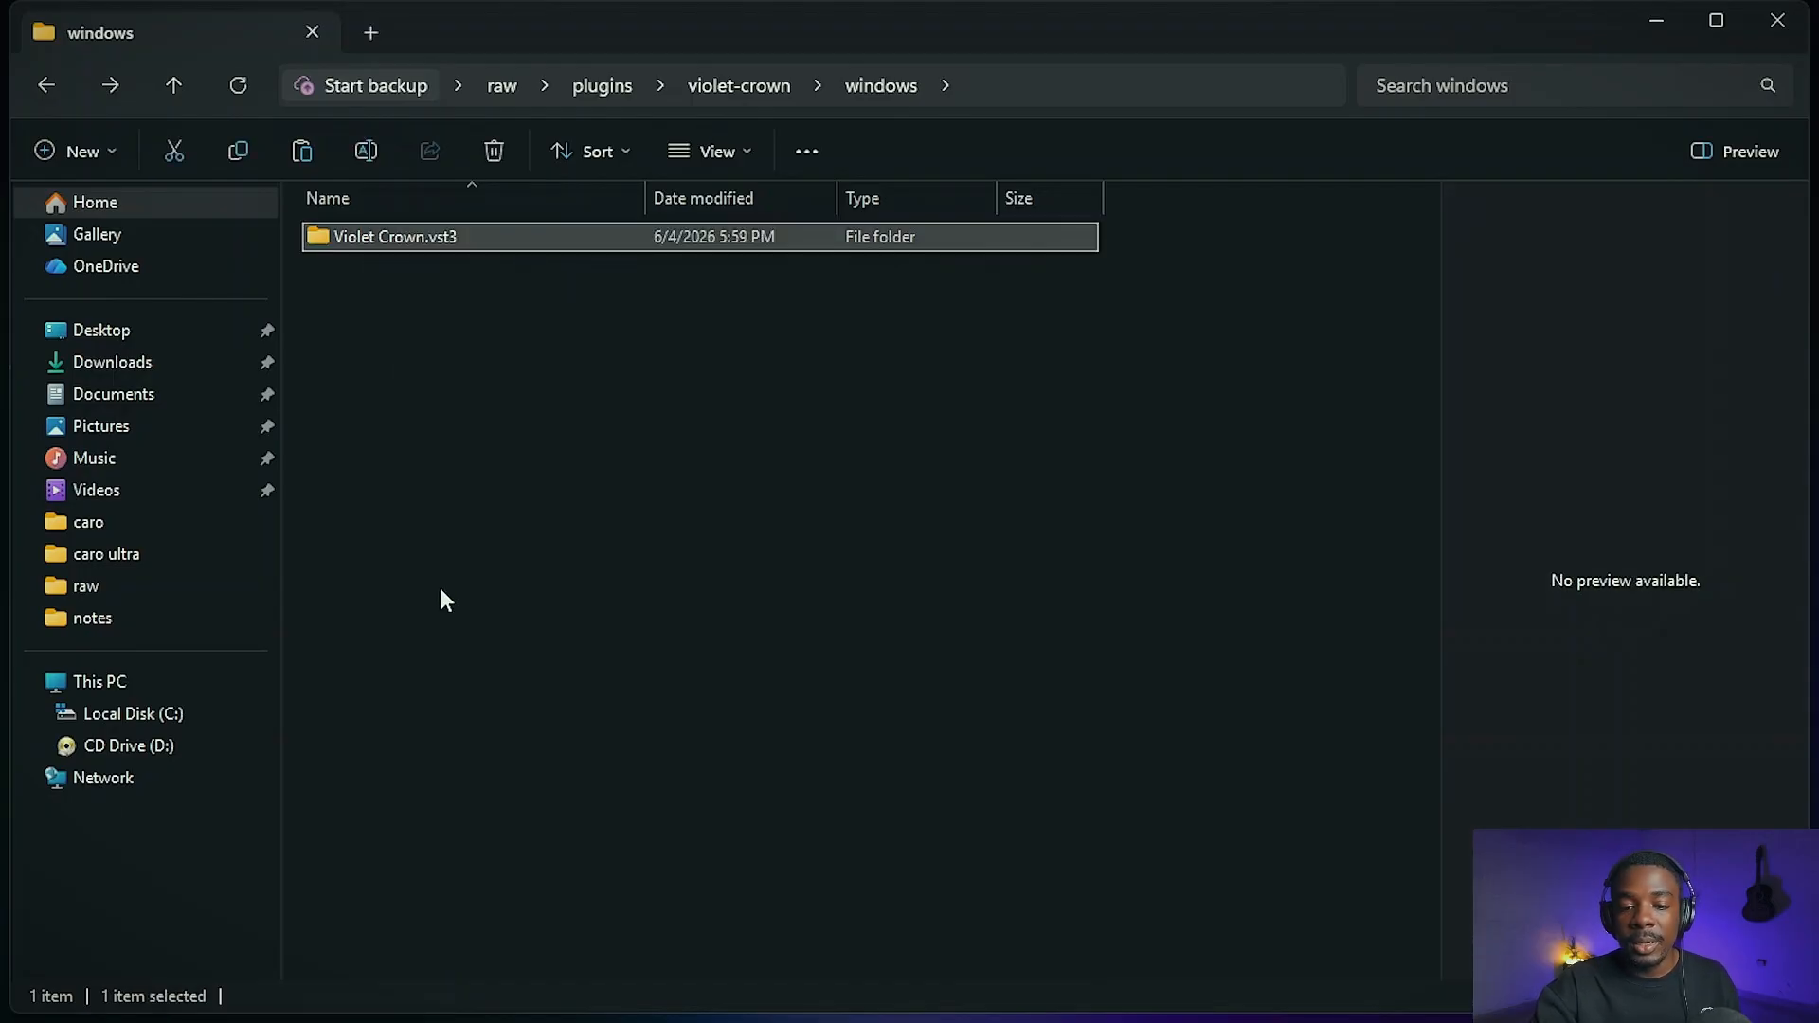
pyautogui.click(104, 715)
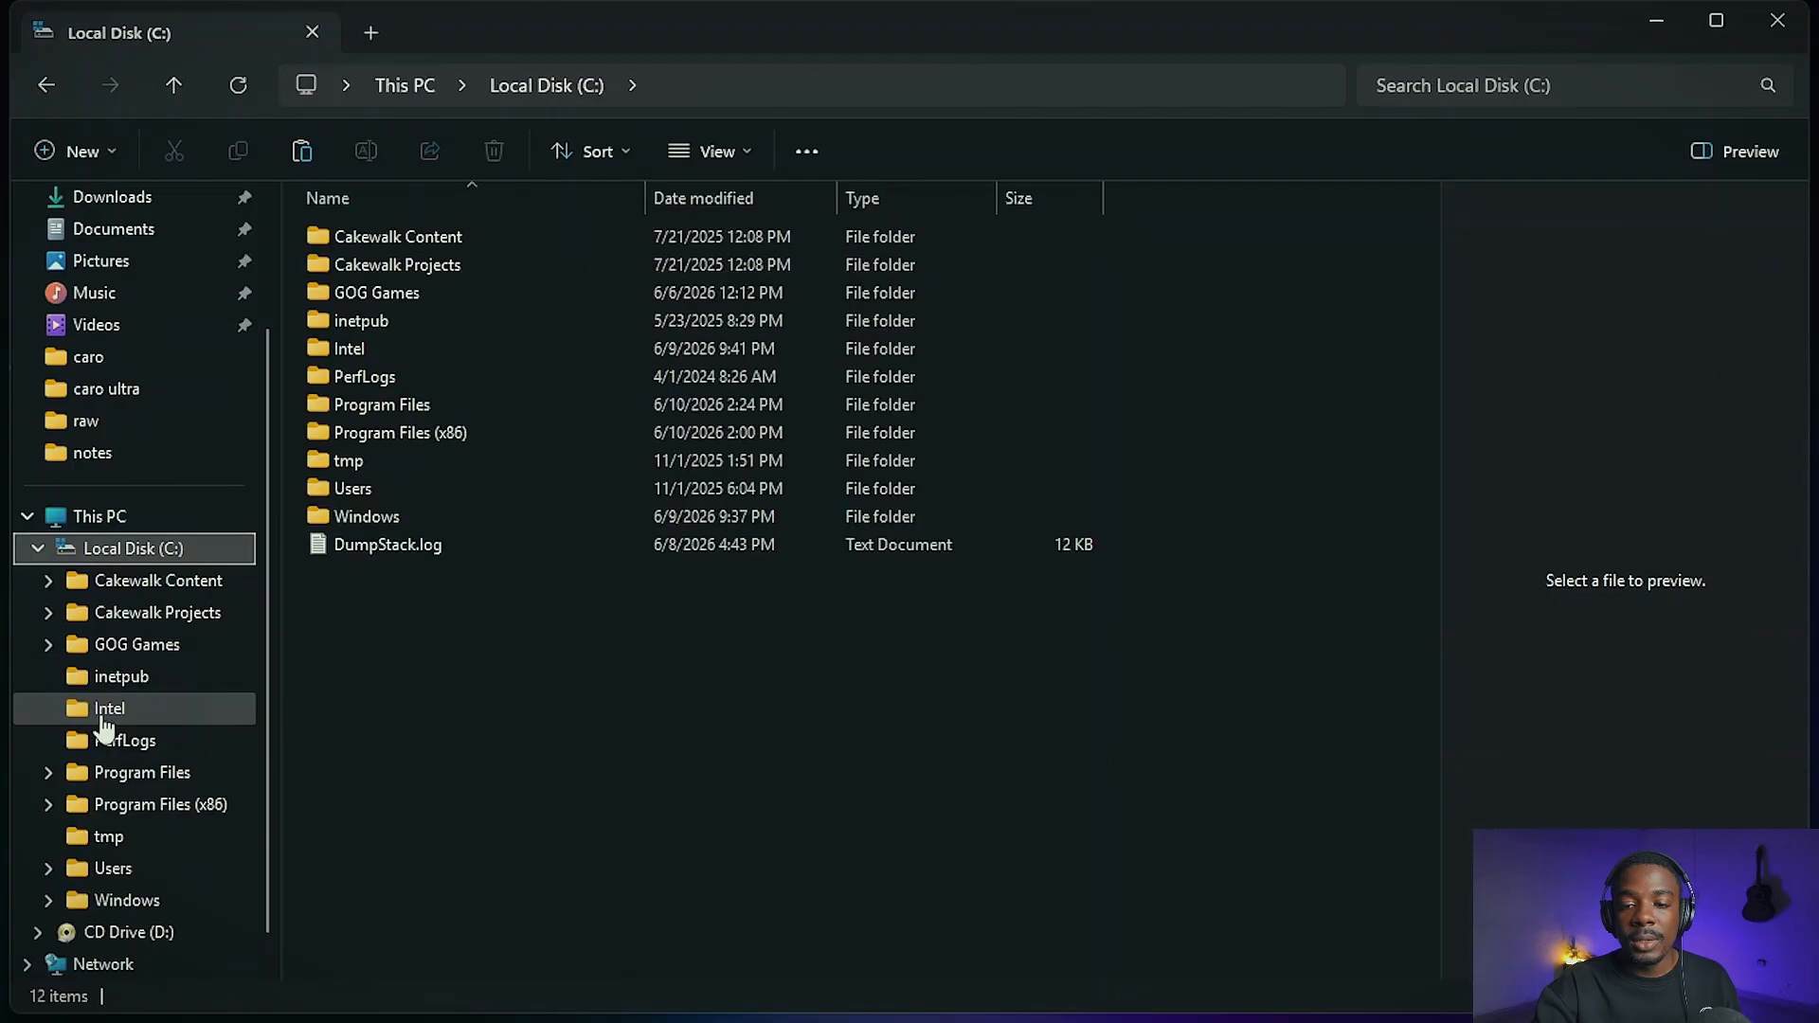
pyautogui.doubleClick(362, 411)
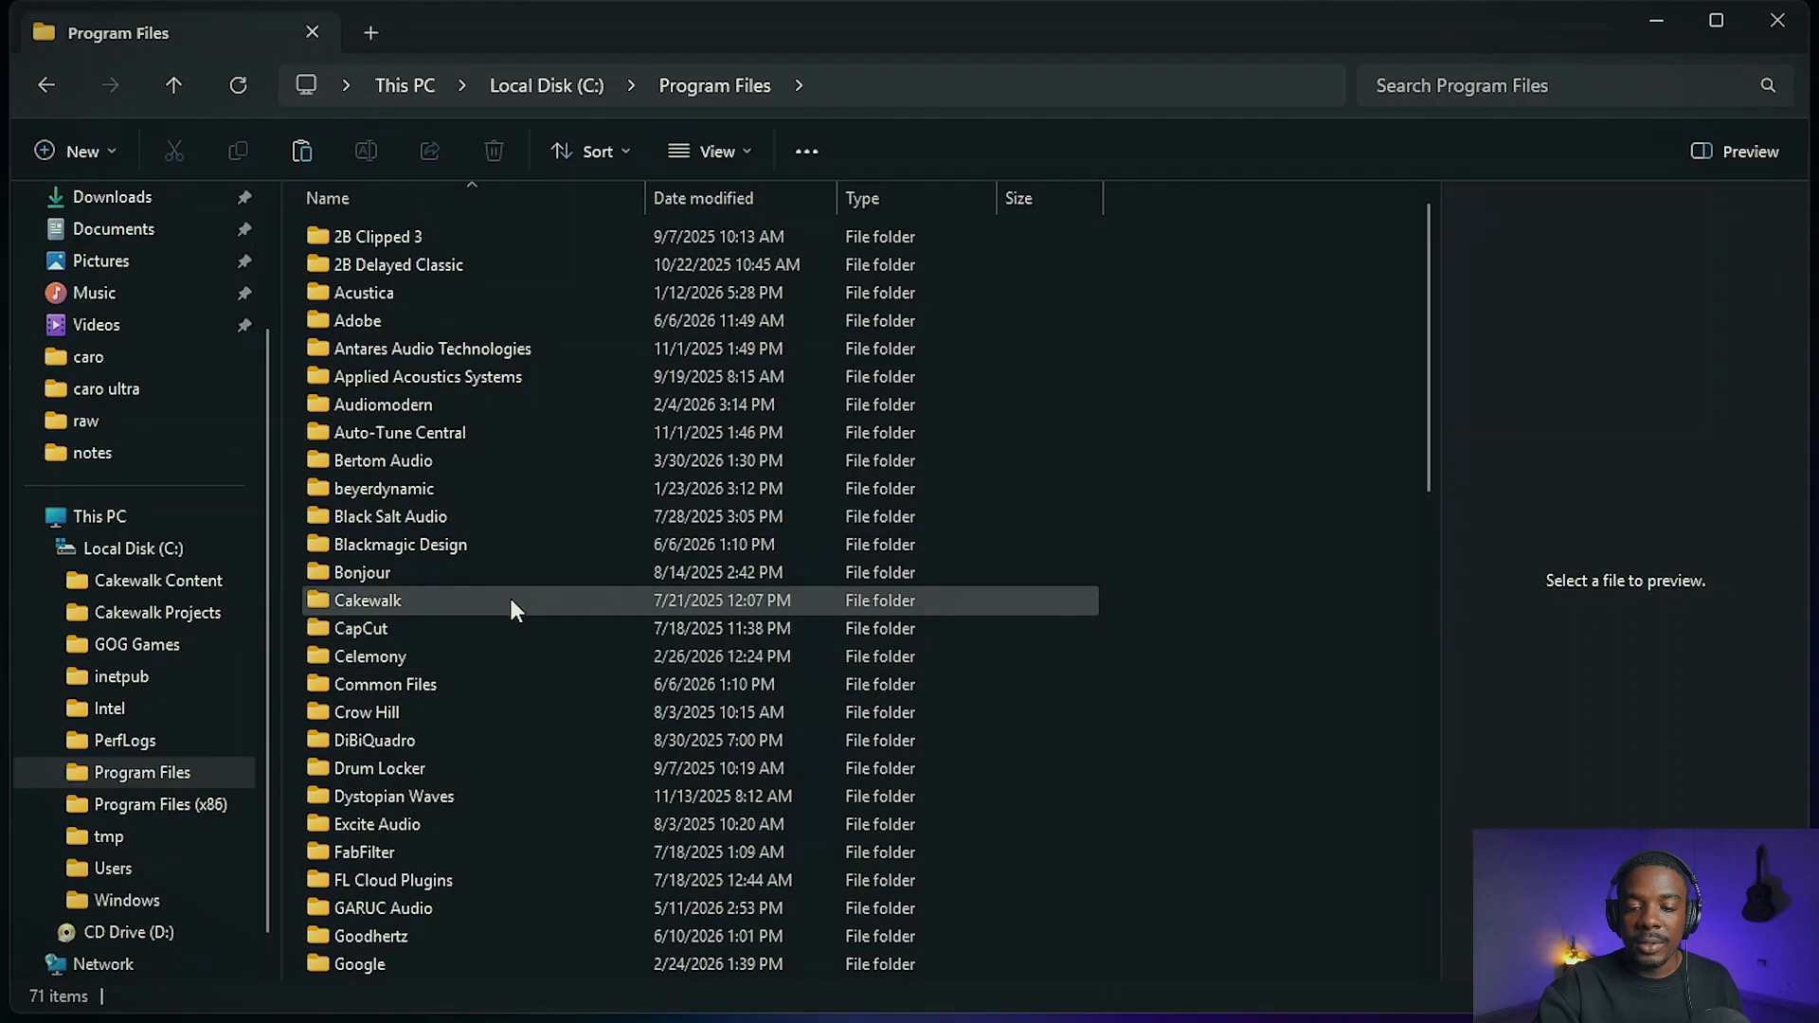
pyautogui.doubleClick(408, 682)
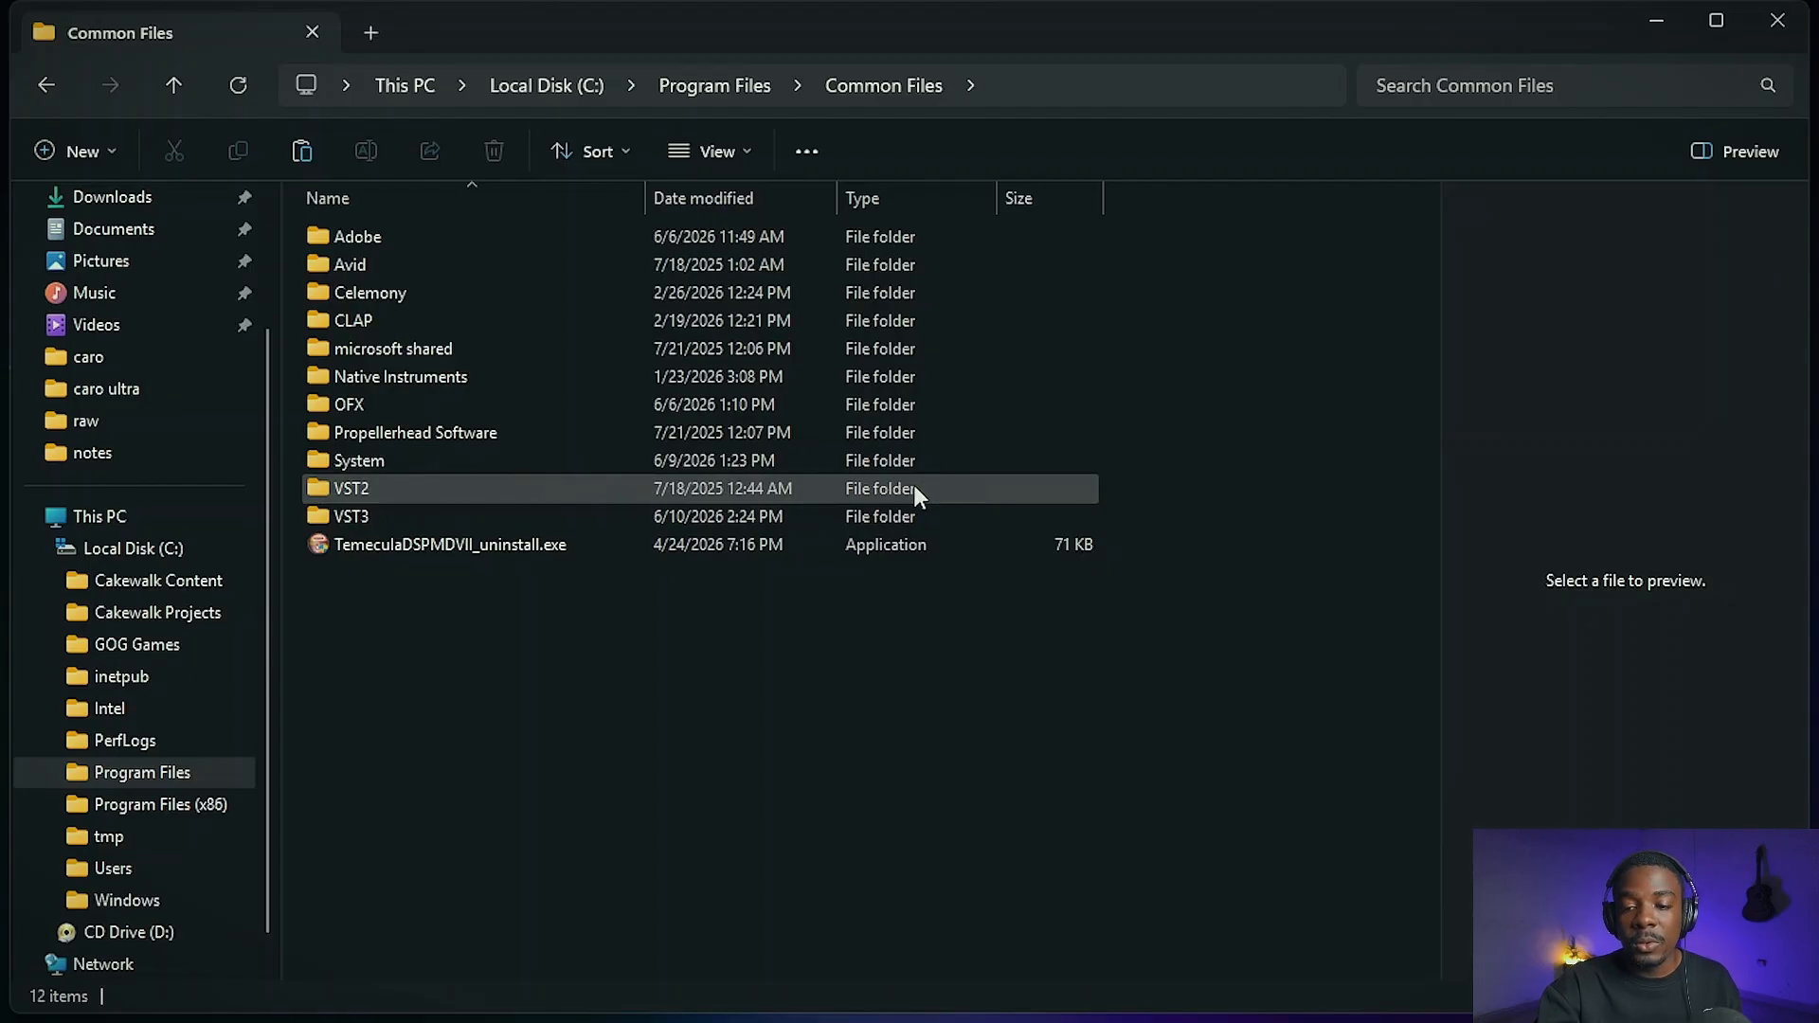
pyautogui.doubleClick(885, 511)
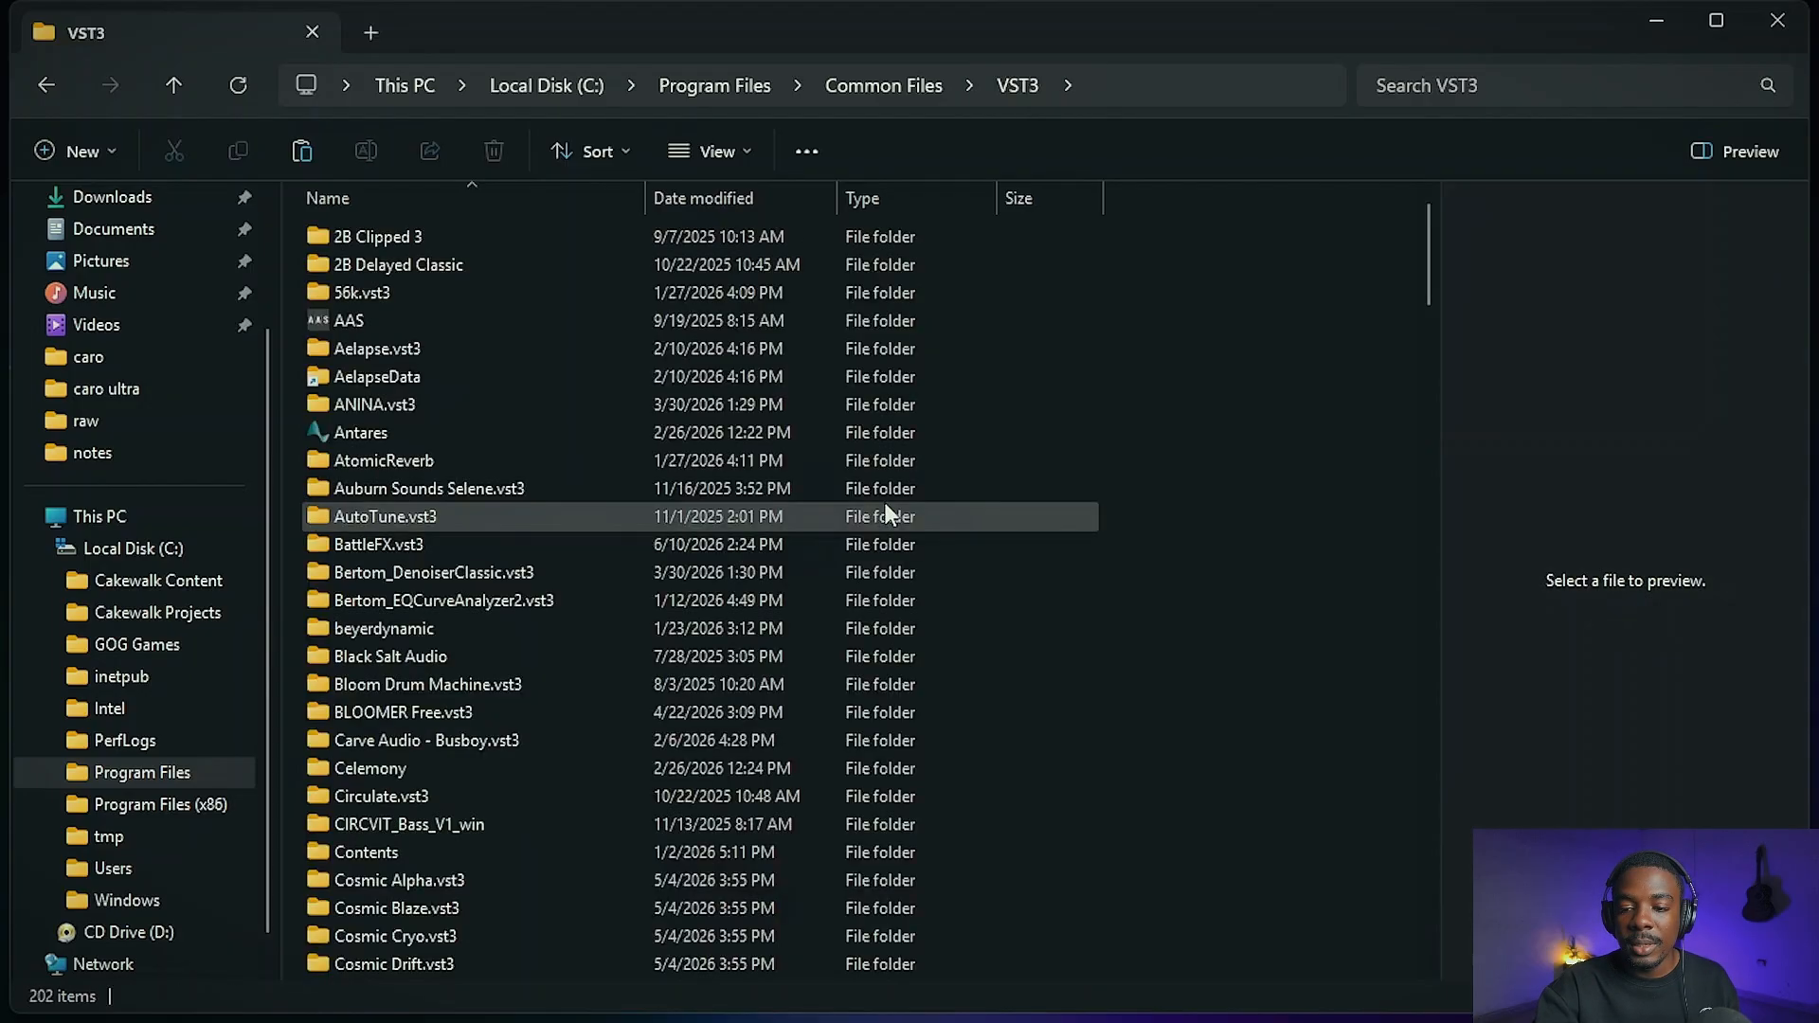
# Paste the copied Violet Crown.vst3 folder into the VST3 folder inside Common Files and look through that folder's contents.
pyautogui.click(1427, 313)
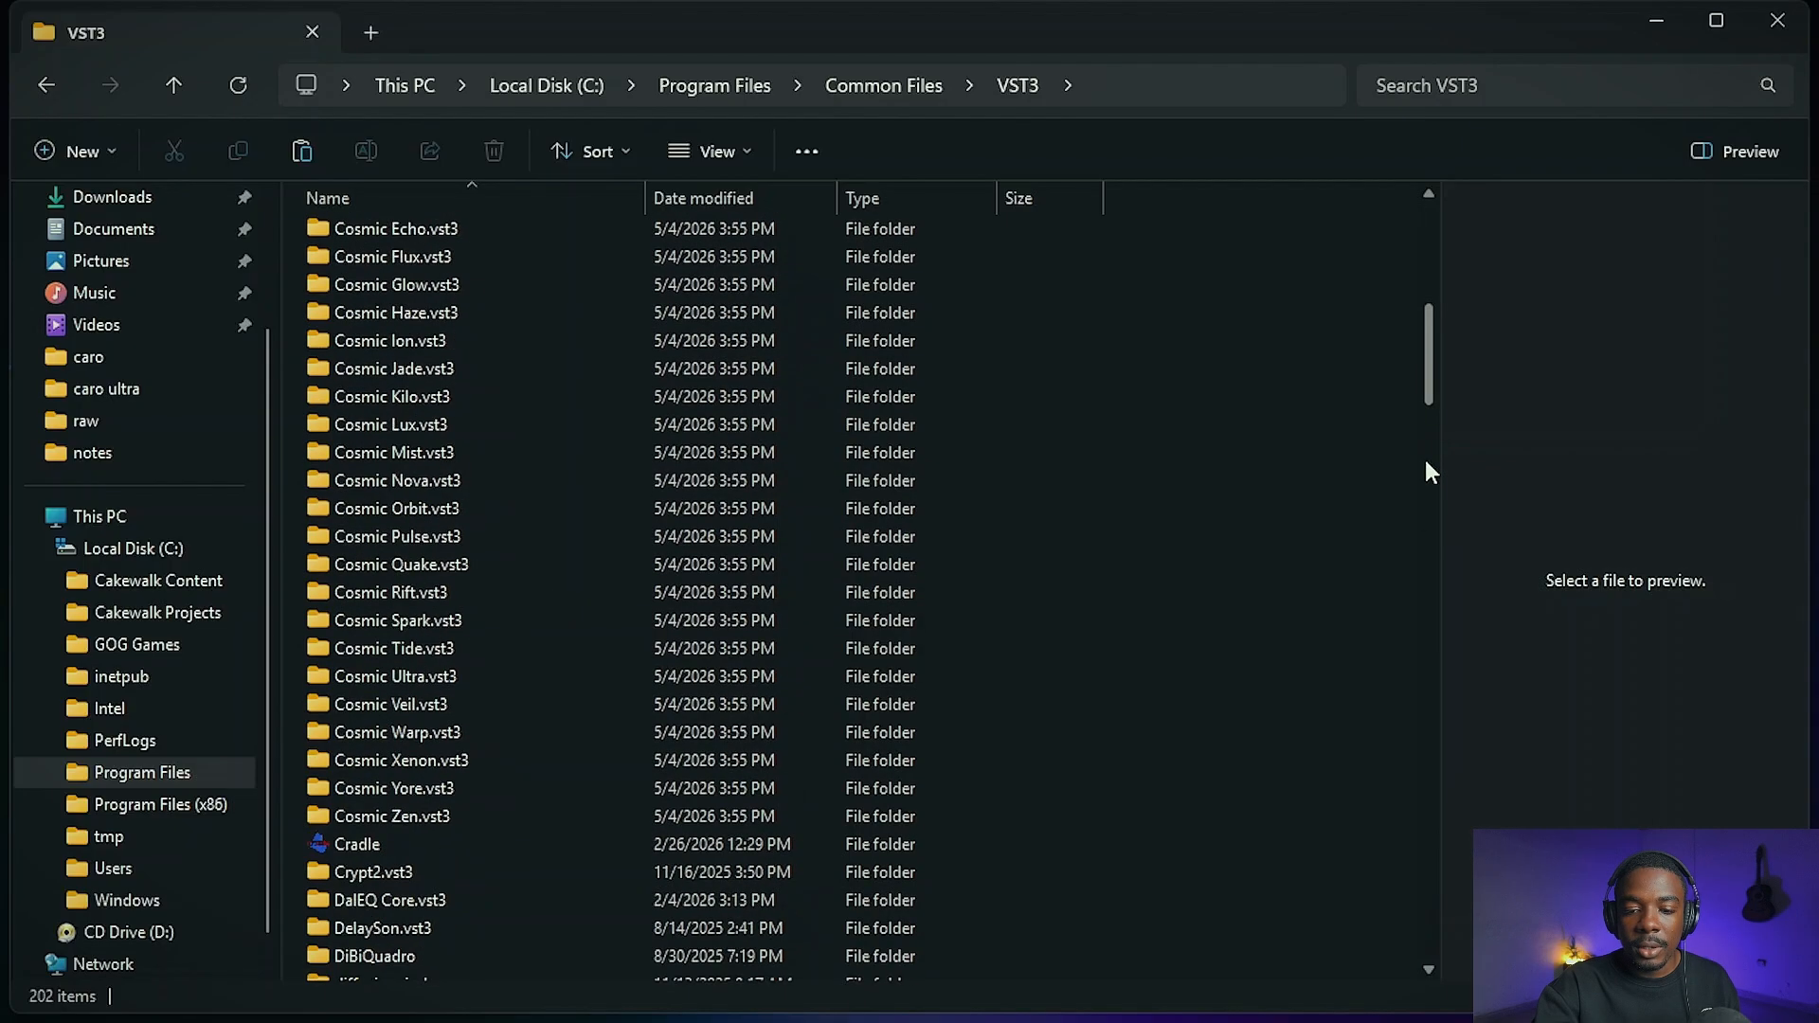
pyautogui.moveTo(1424, 396); pyautogui.dragTo(1316, 227)
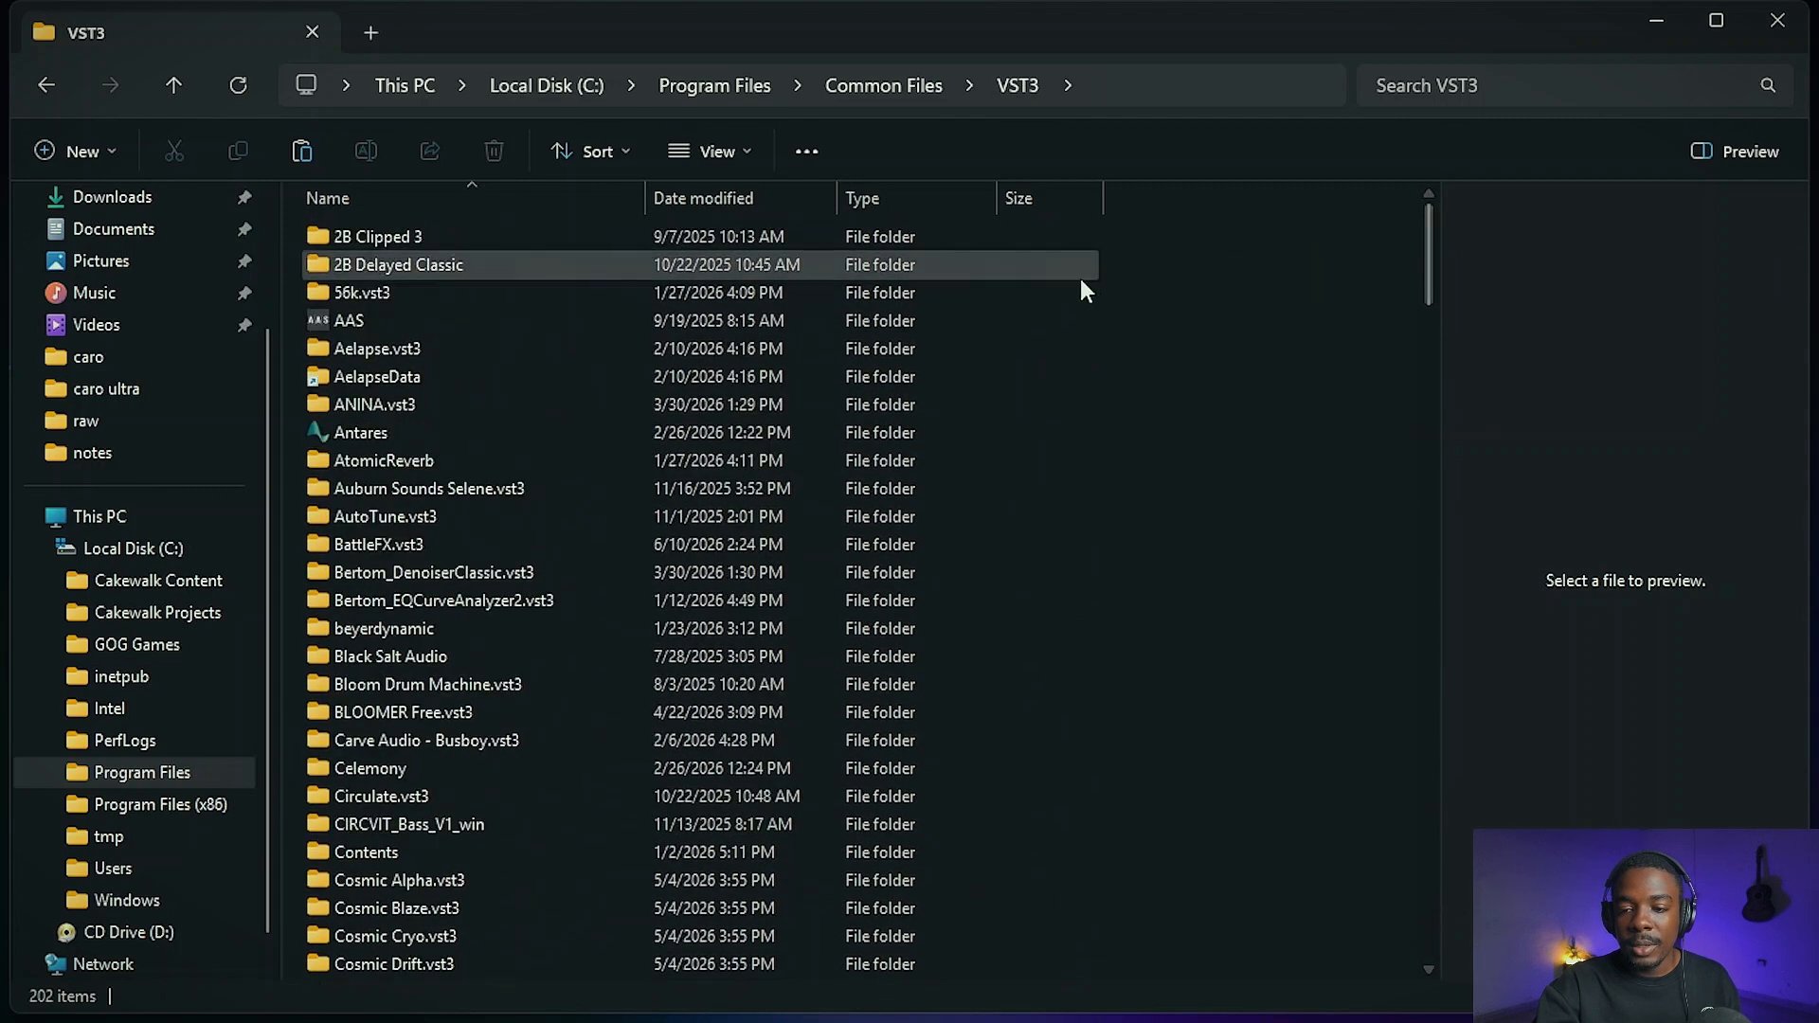
pyautogui.rightClick(1081, 282)
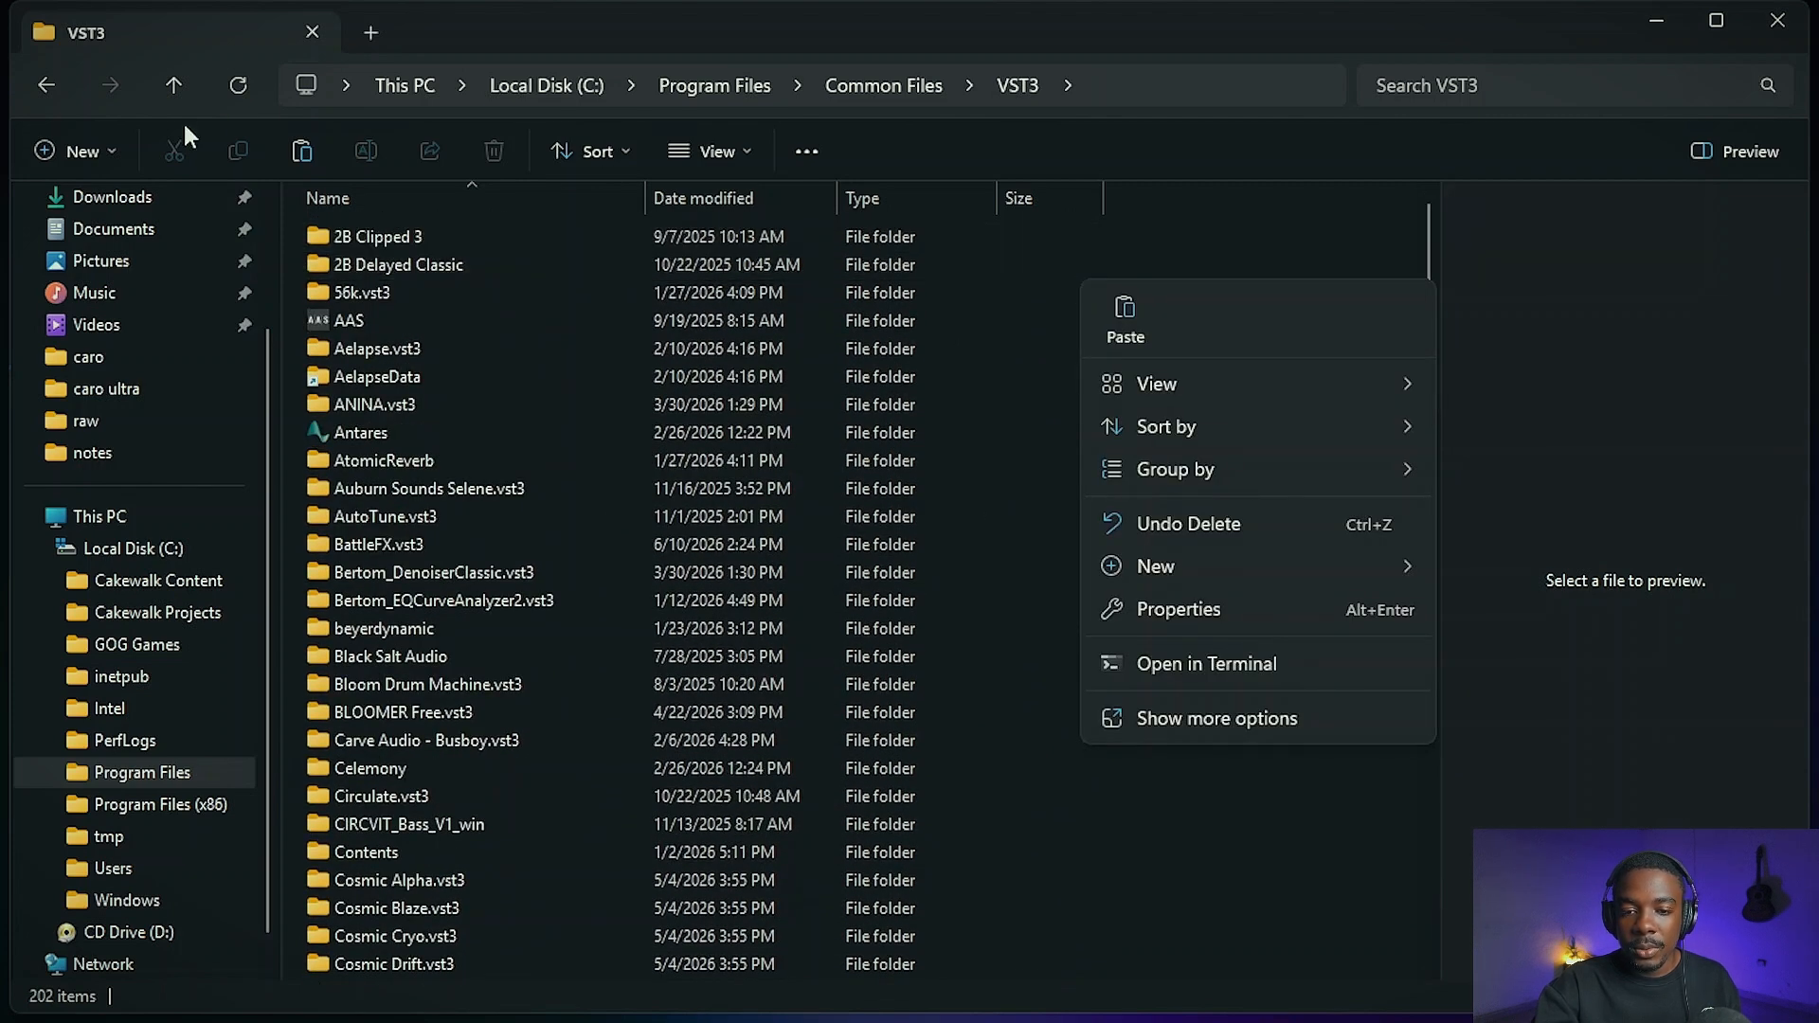
pyautogui.click(43, 86)
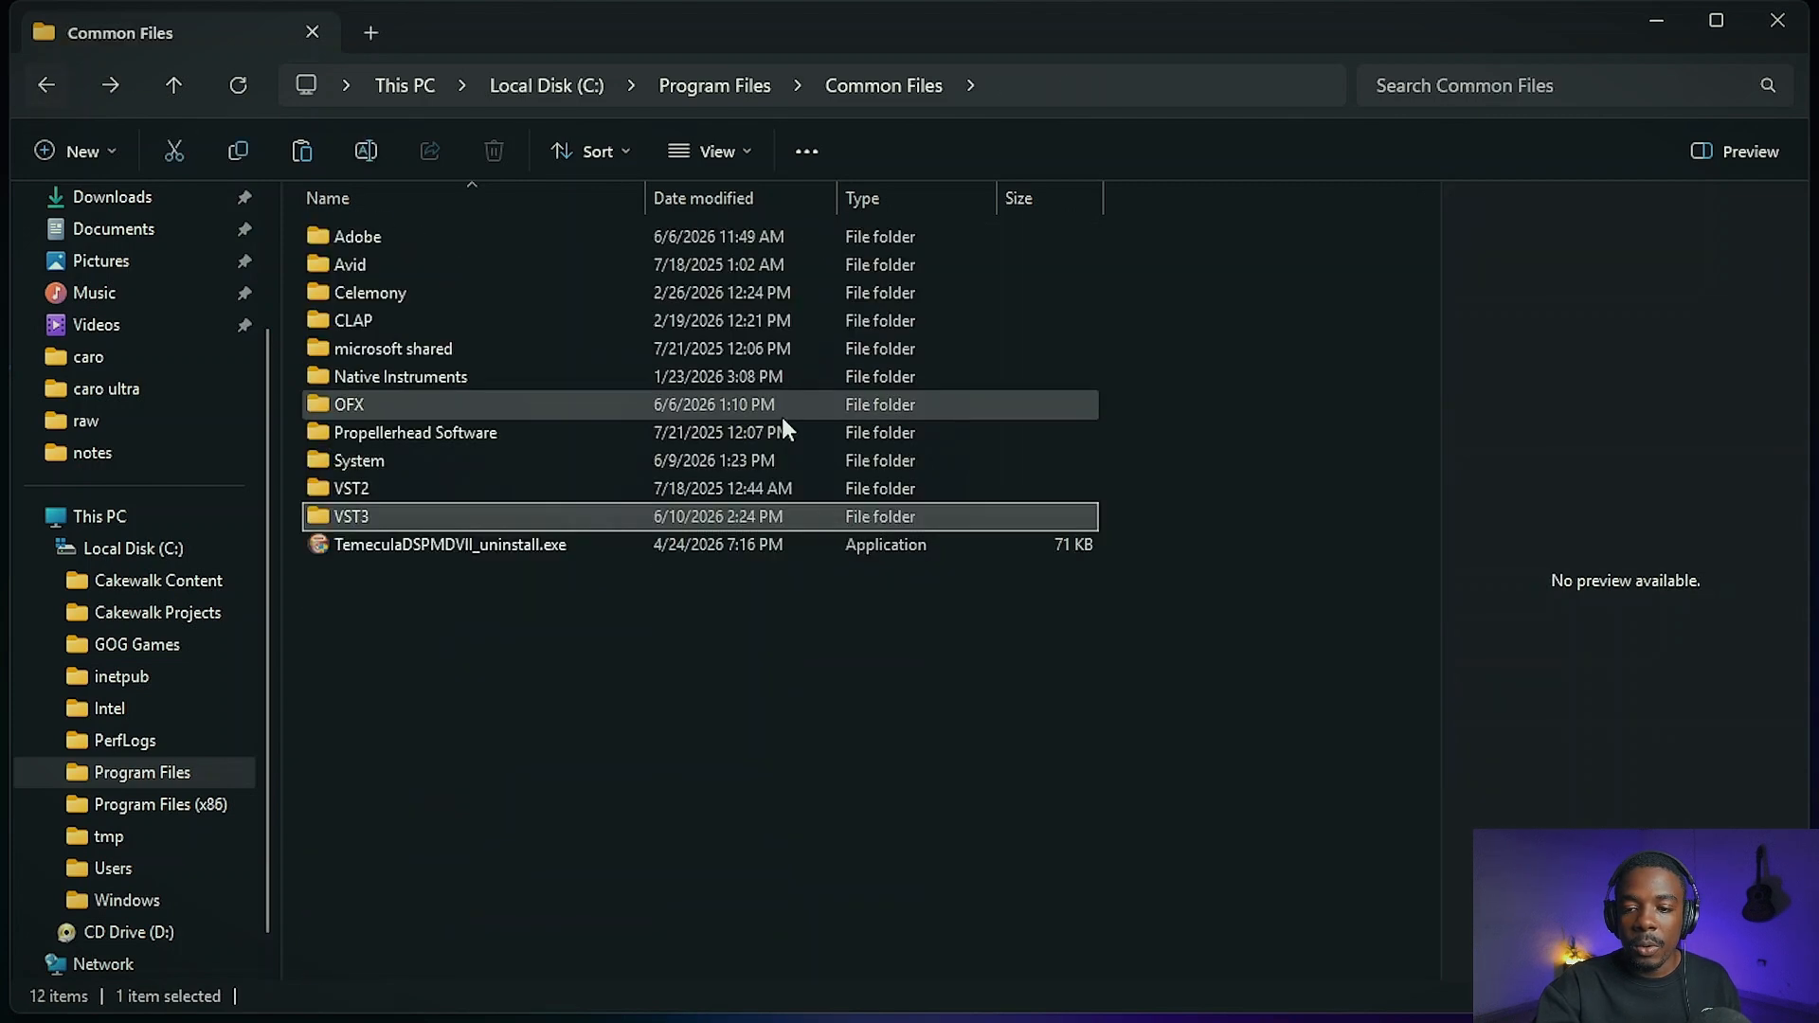
pyautogui.rightClick(662, 519)
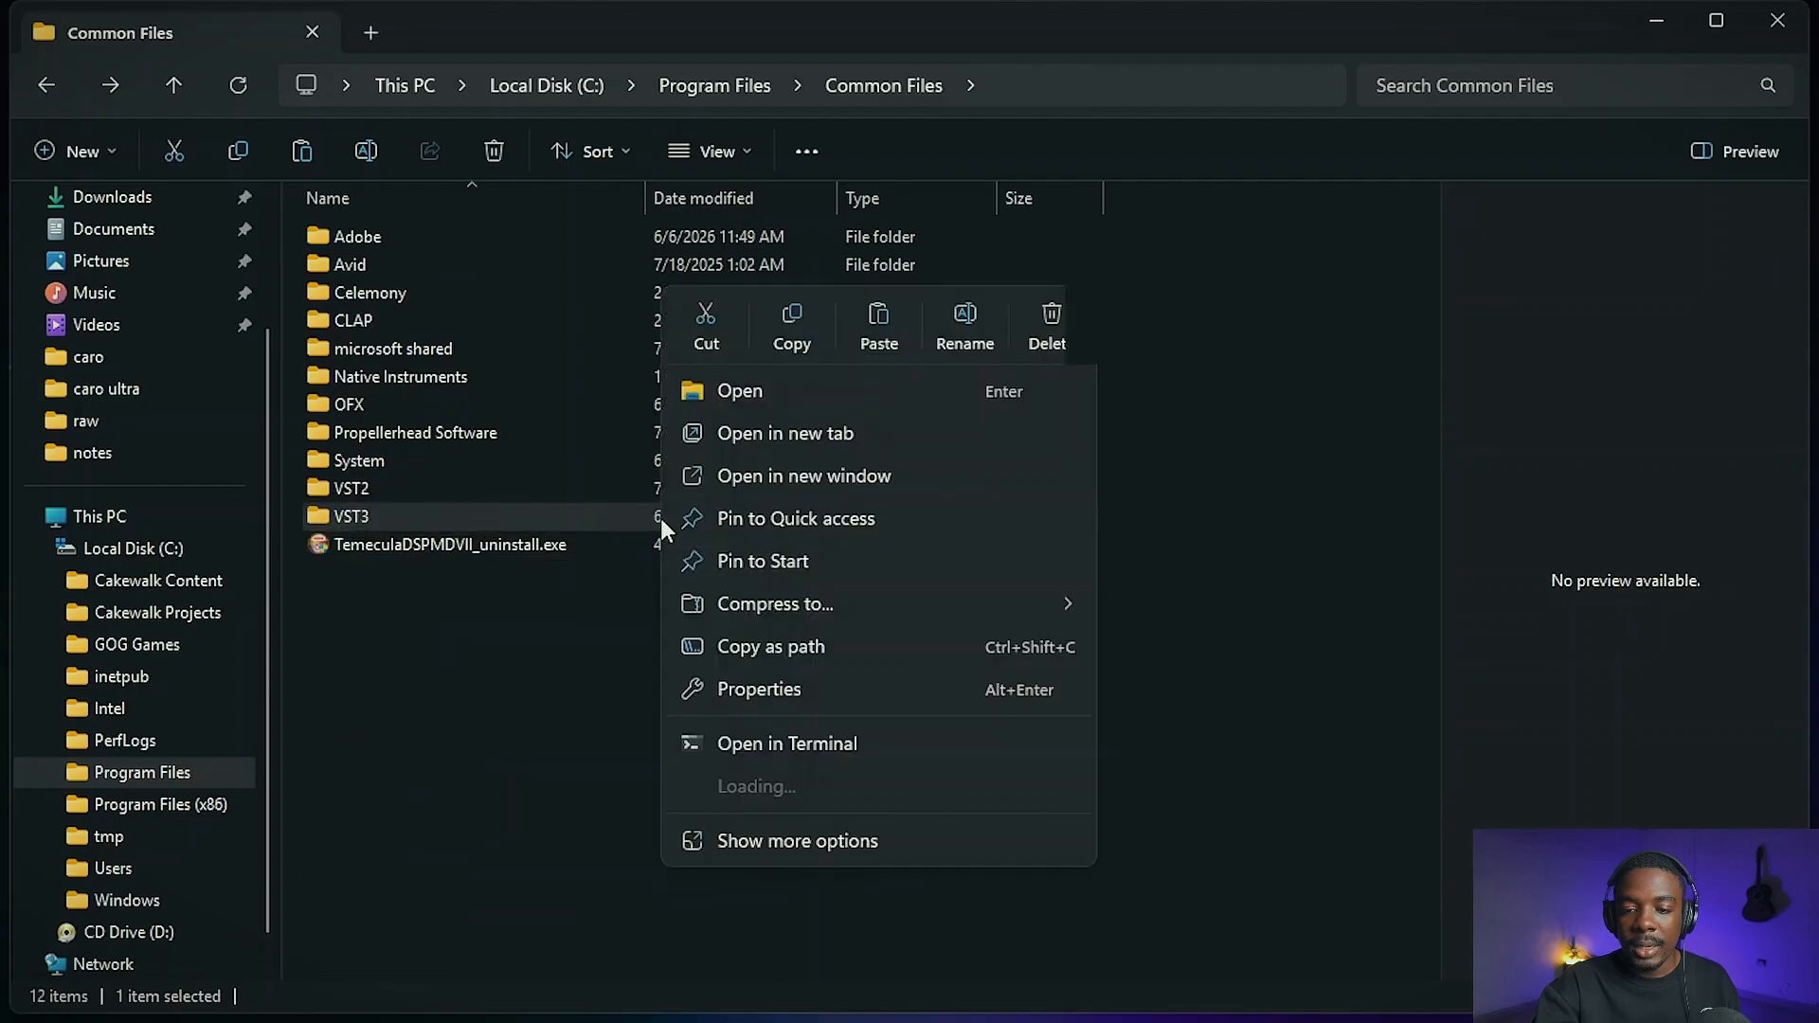
pyautogui.click(872, 323)
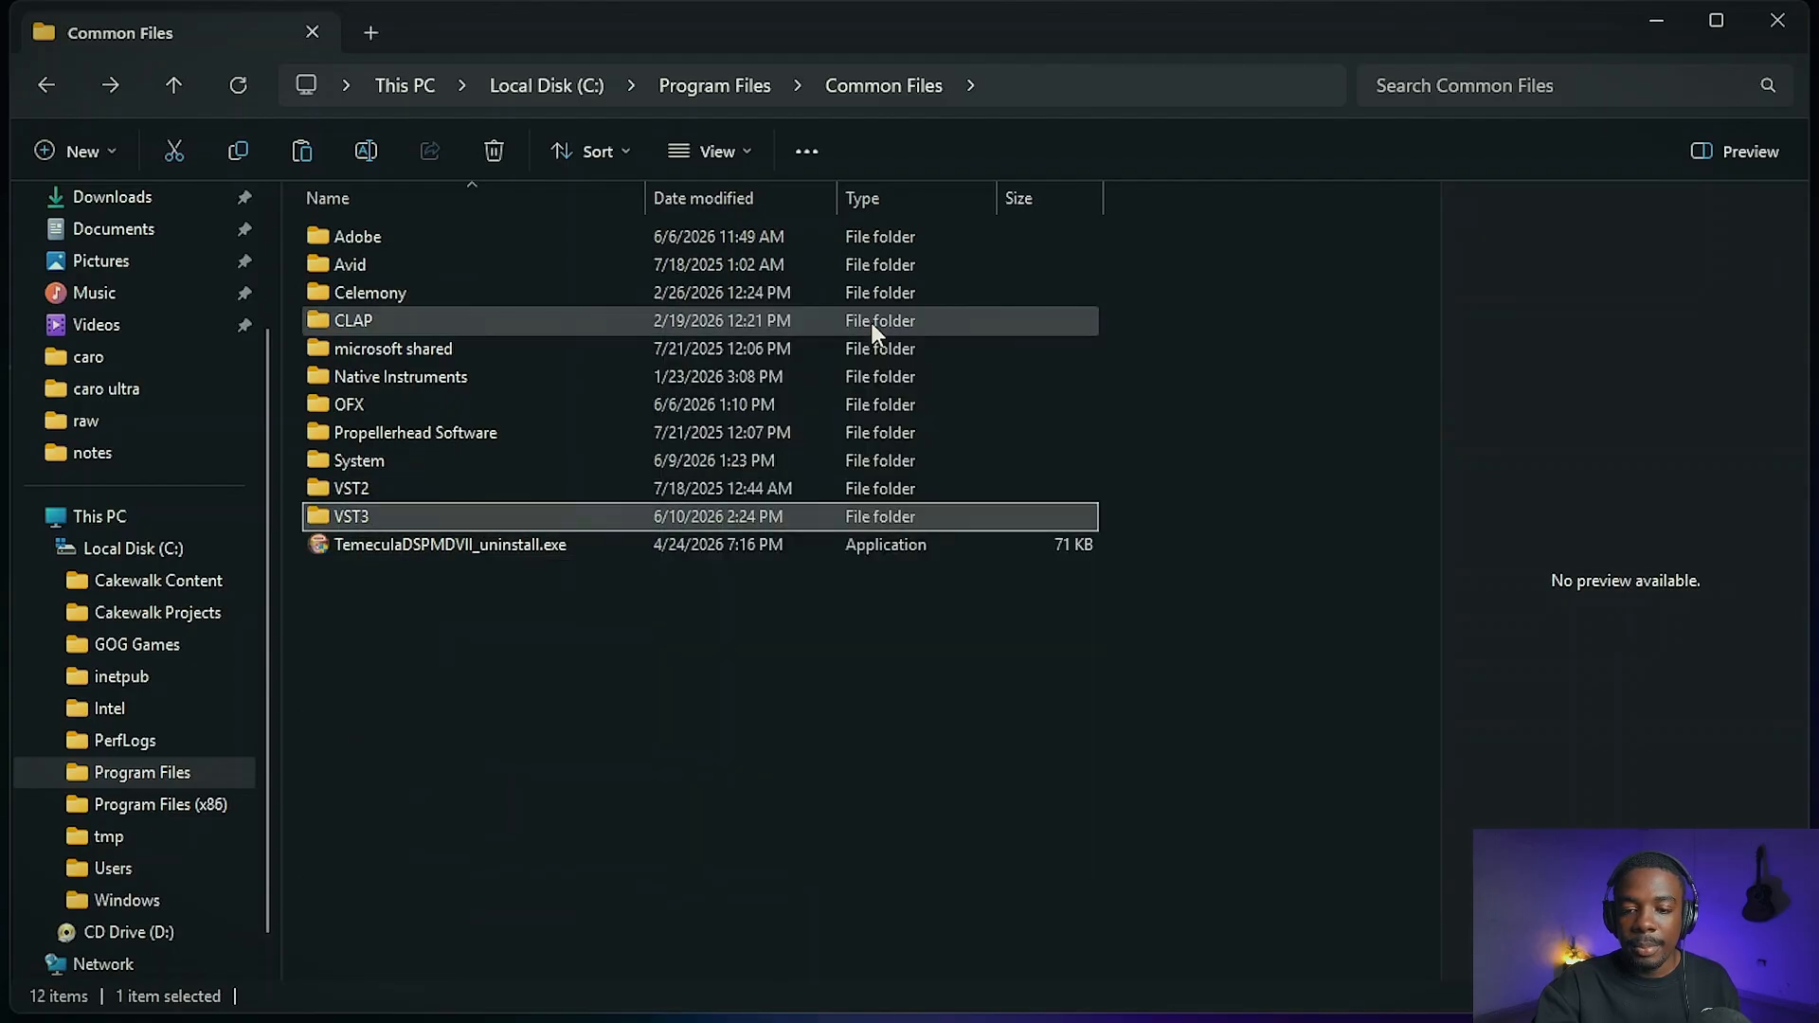
pyautogui.doubleClick(690, 520)
pyautogui.scroll(-20, 530, 663)
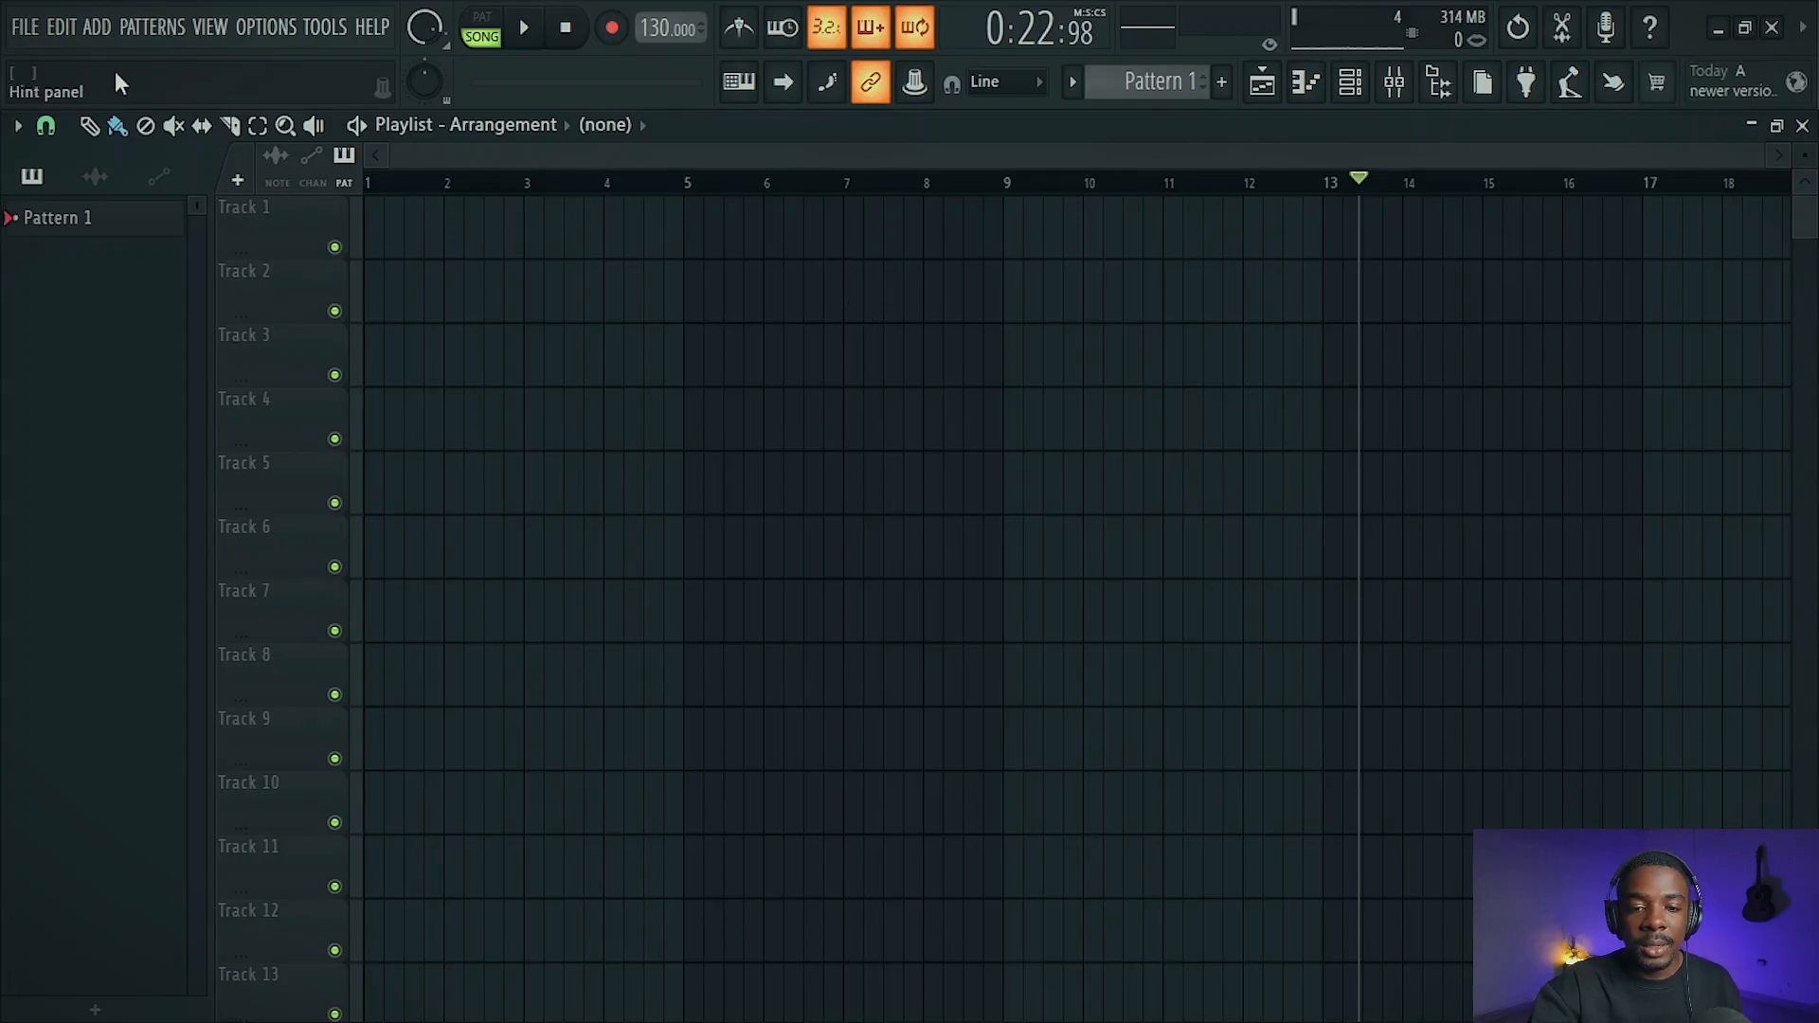
# Switch to FL Studio and scan for installed plugins in the Plugin Manager, with plugin verification enabled.
pyautogui.click(93, 28)
pyautogui.moveTo(152, 26)
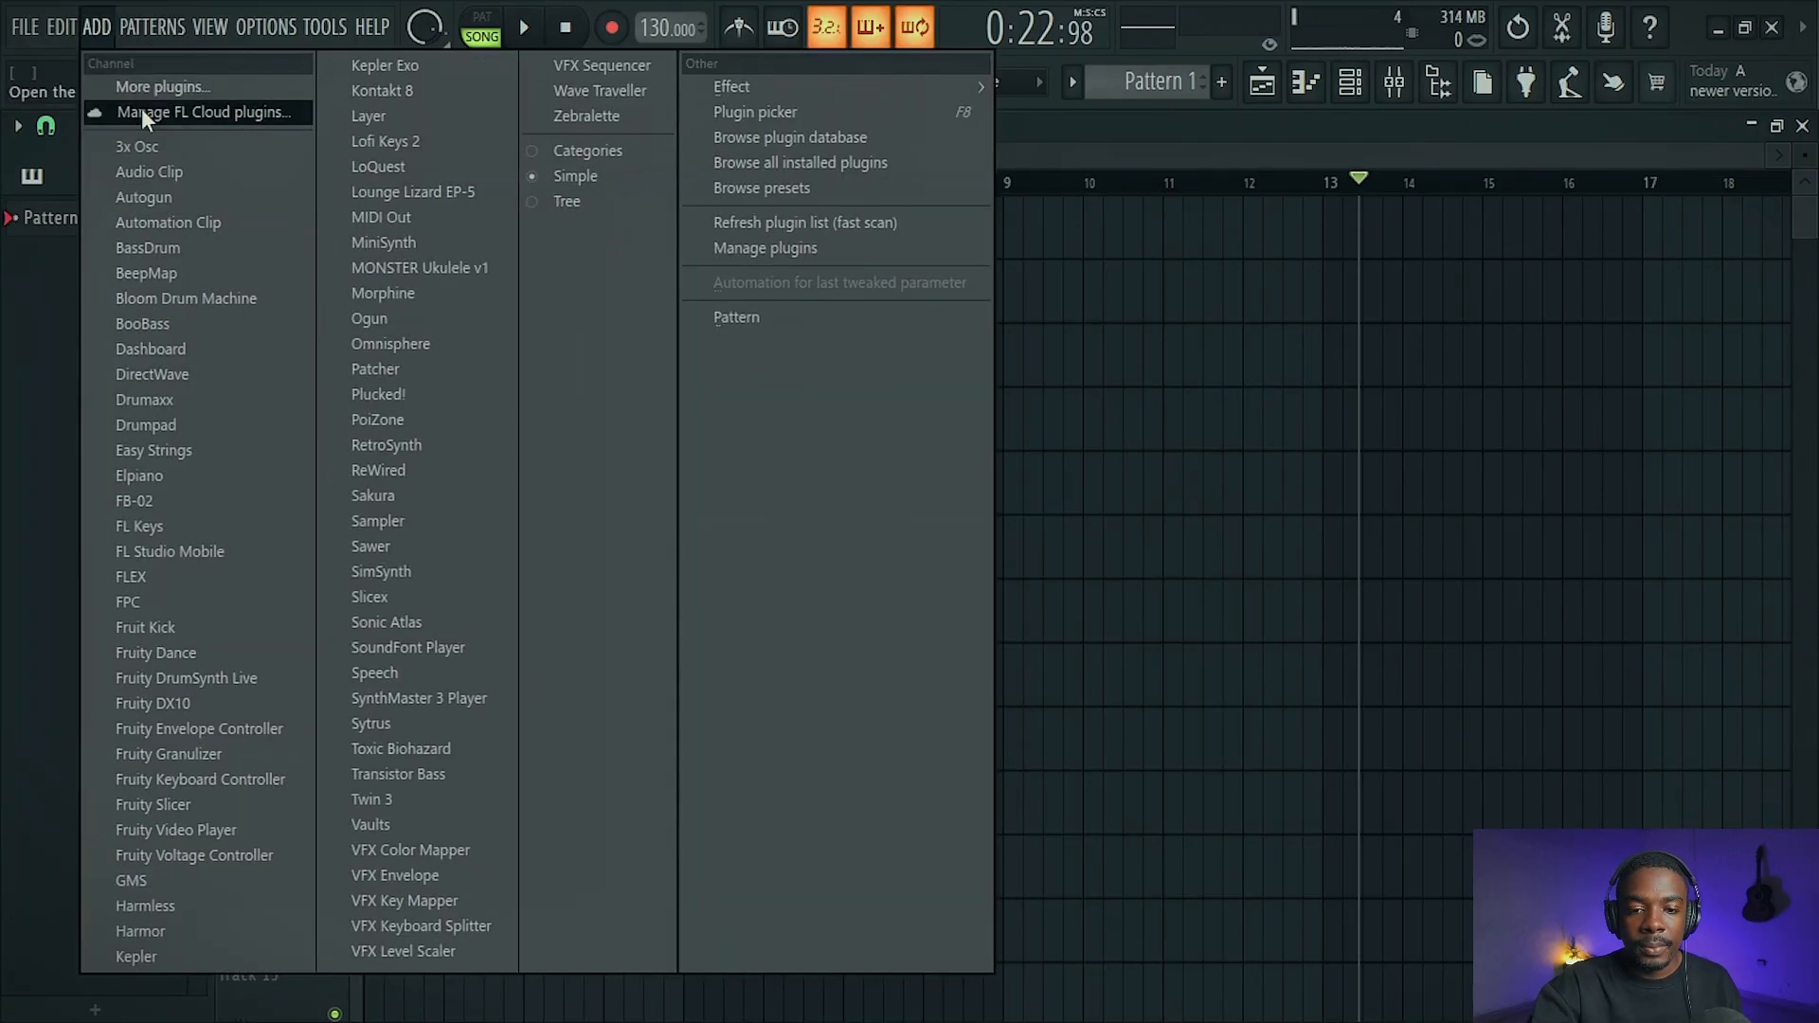
pyautogui.click(139, 83)
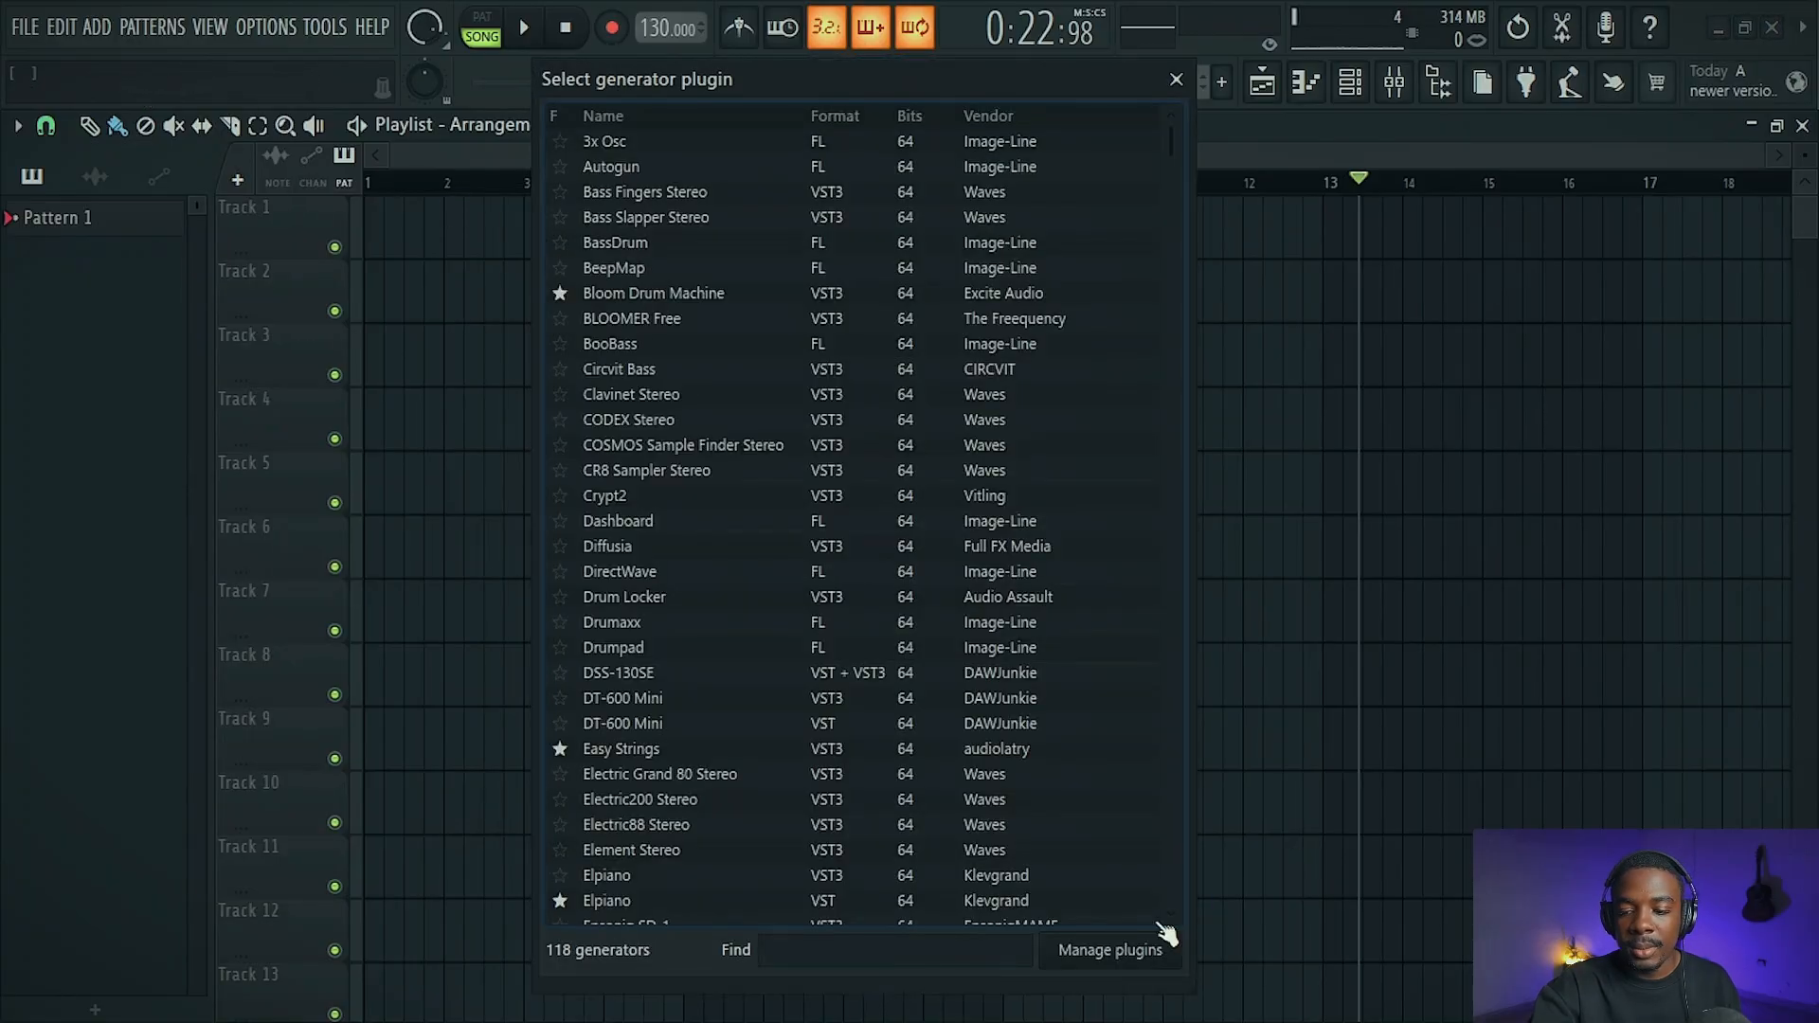
pyautogui.click(1106, 959)
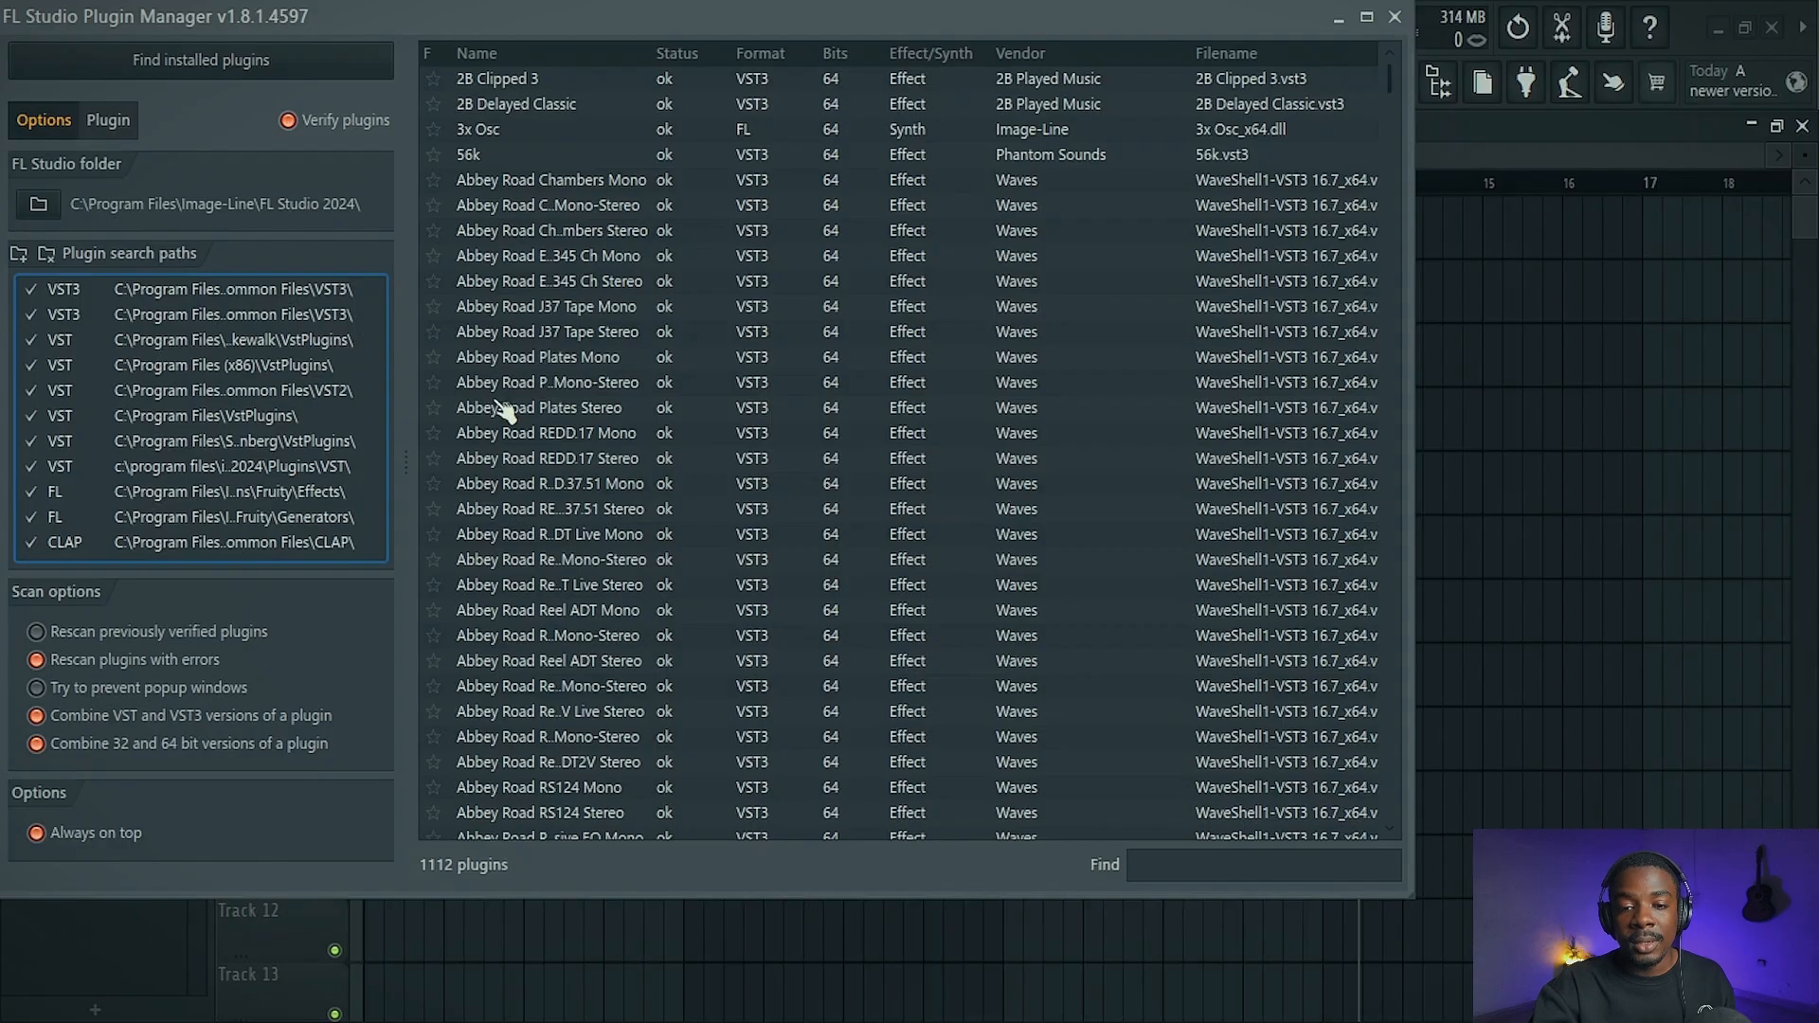
pyautogui.click(189, 64)
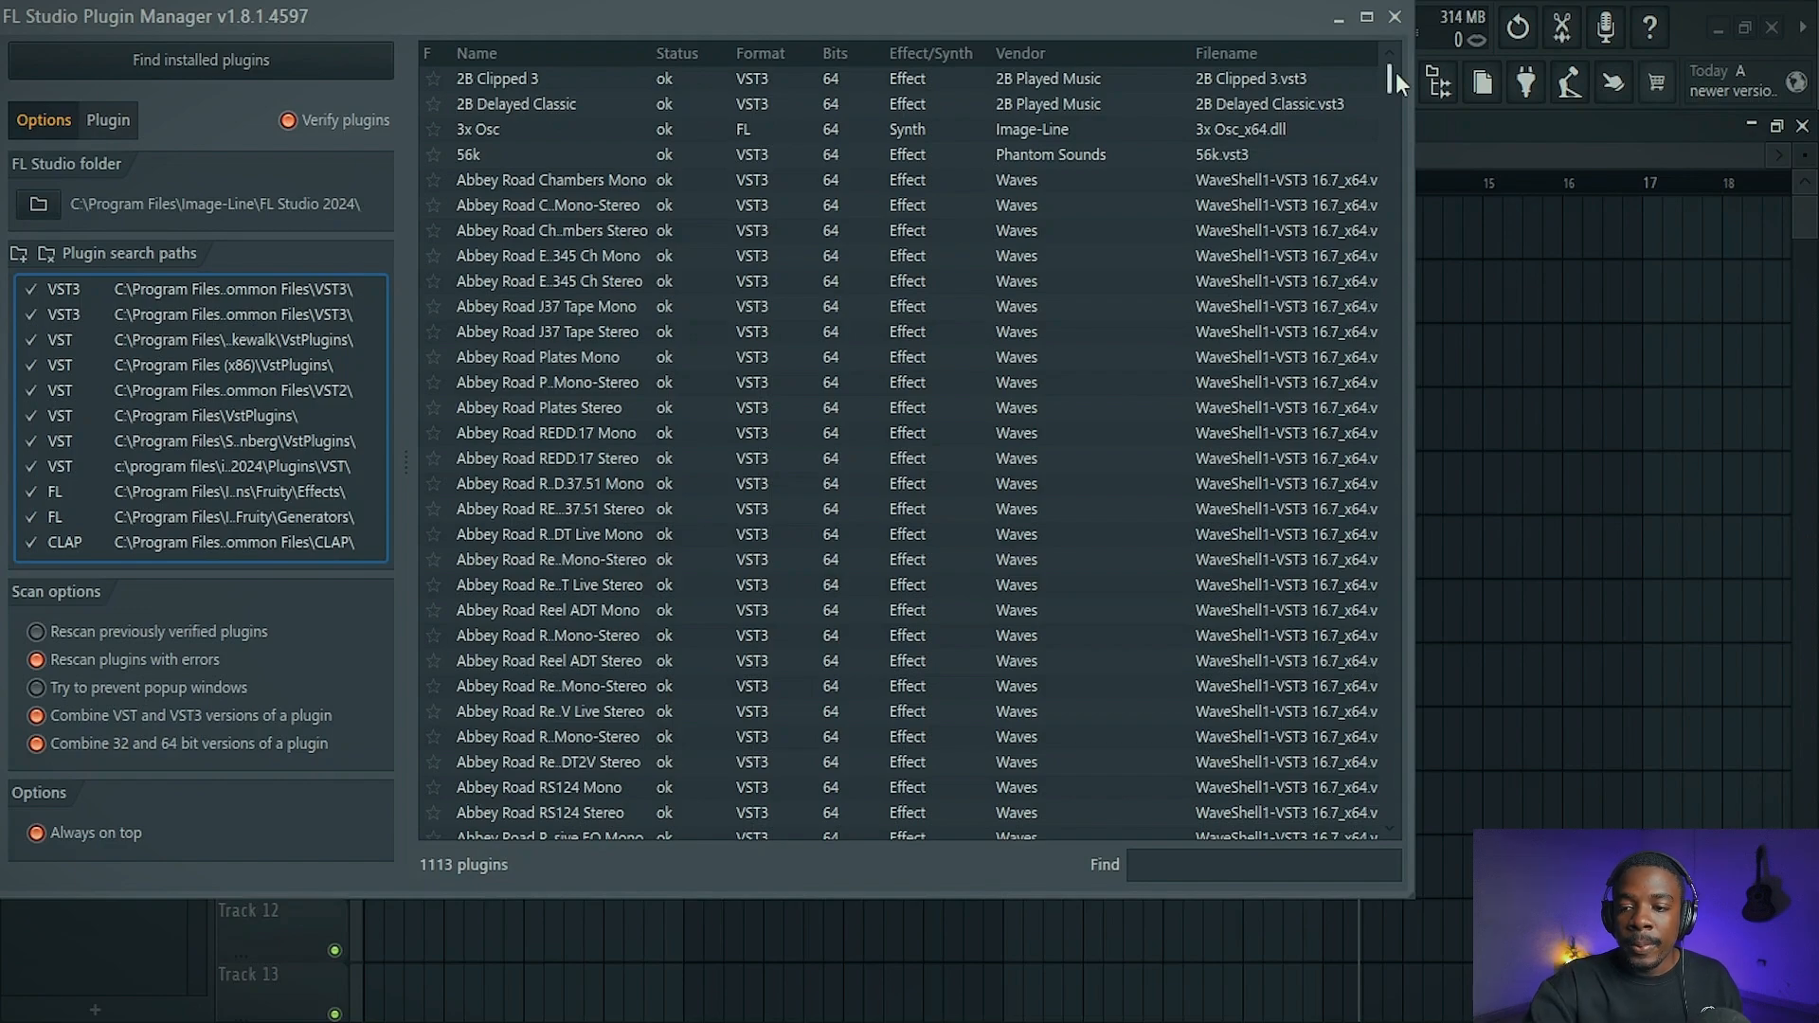
# Mark Violet Crown as a favorite in the Plugin Manager list and close the manager.
pyautogui.moveTo(1396, 72); pyautogui.dragTo(1392, 757)
pyautogui.scroll(2, 1332, 728)
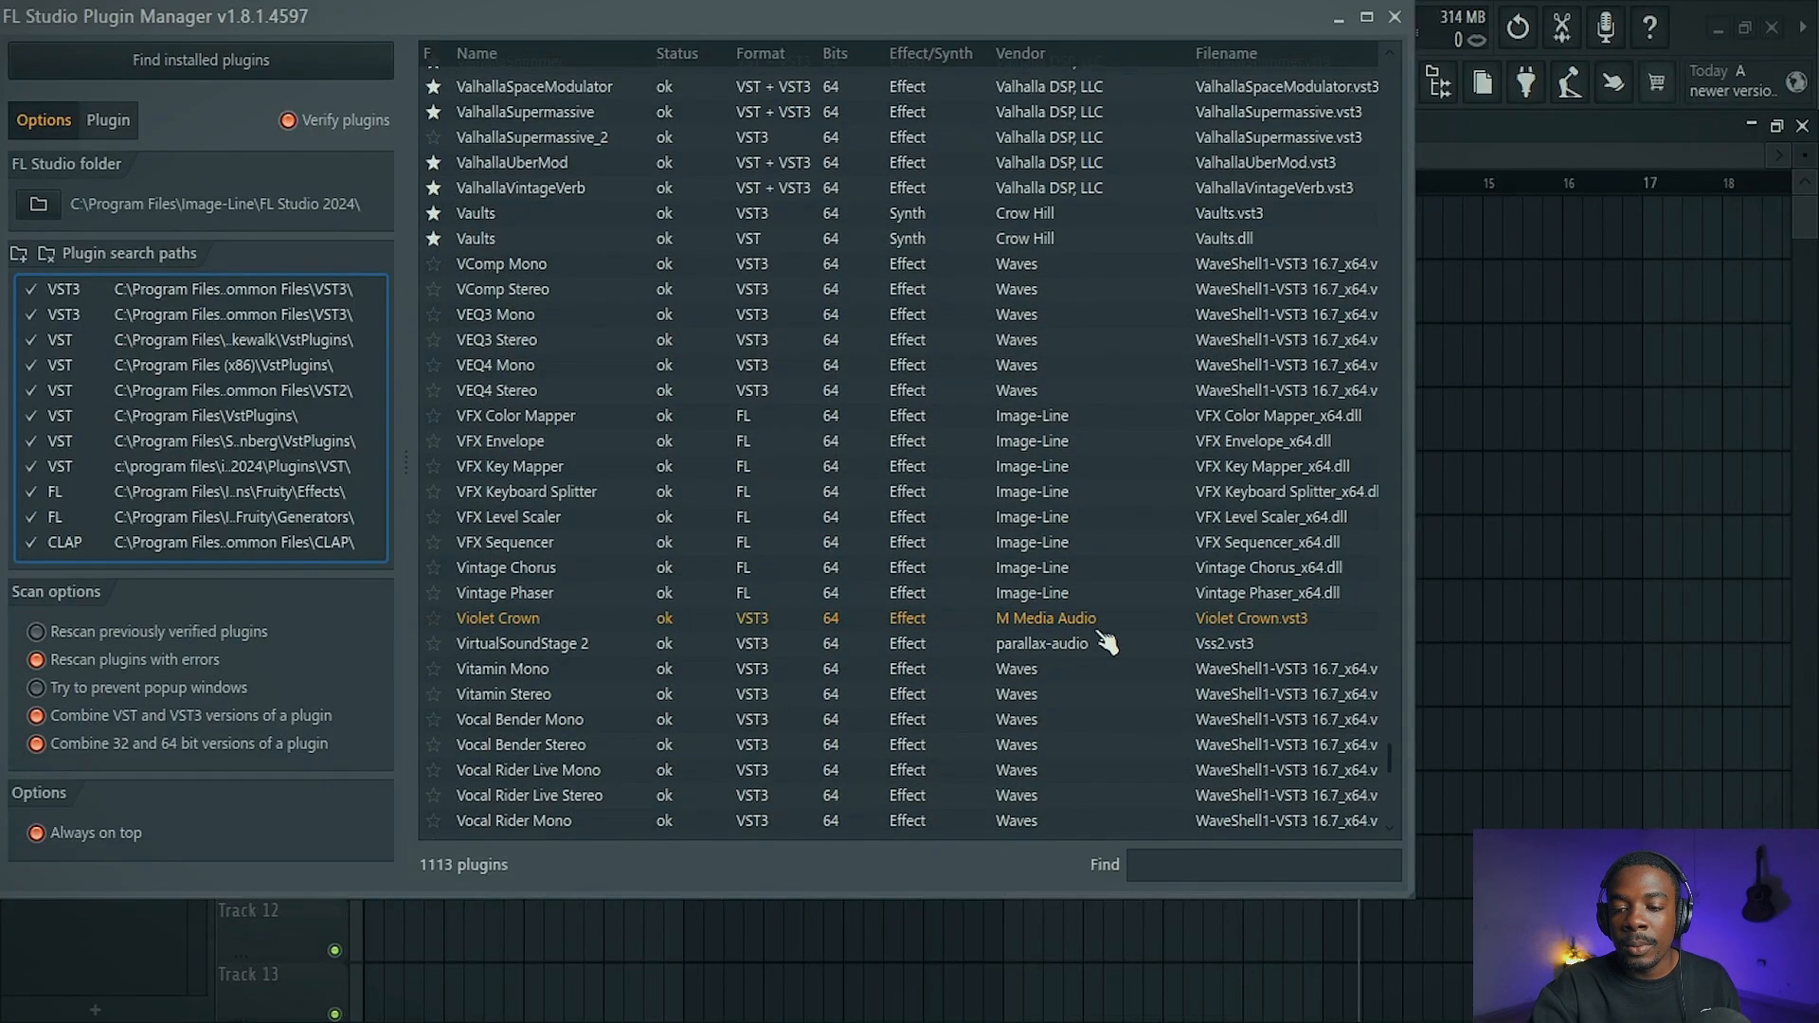
pyautogui.click(434, 619)
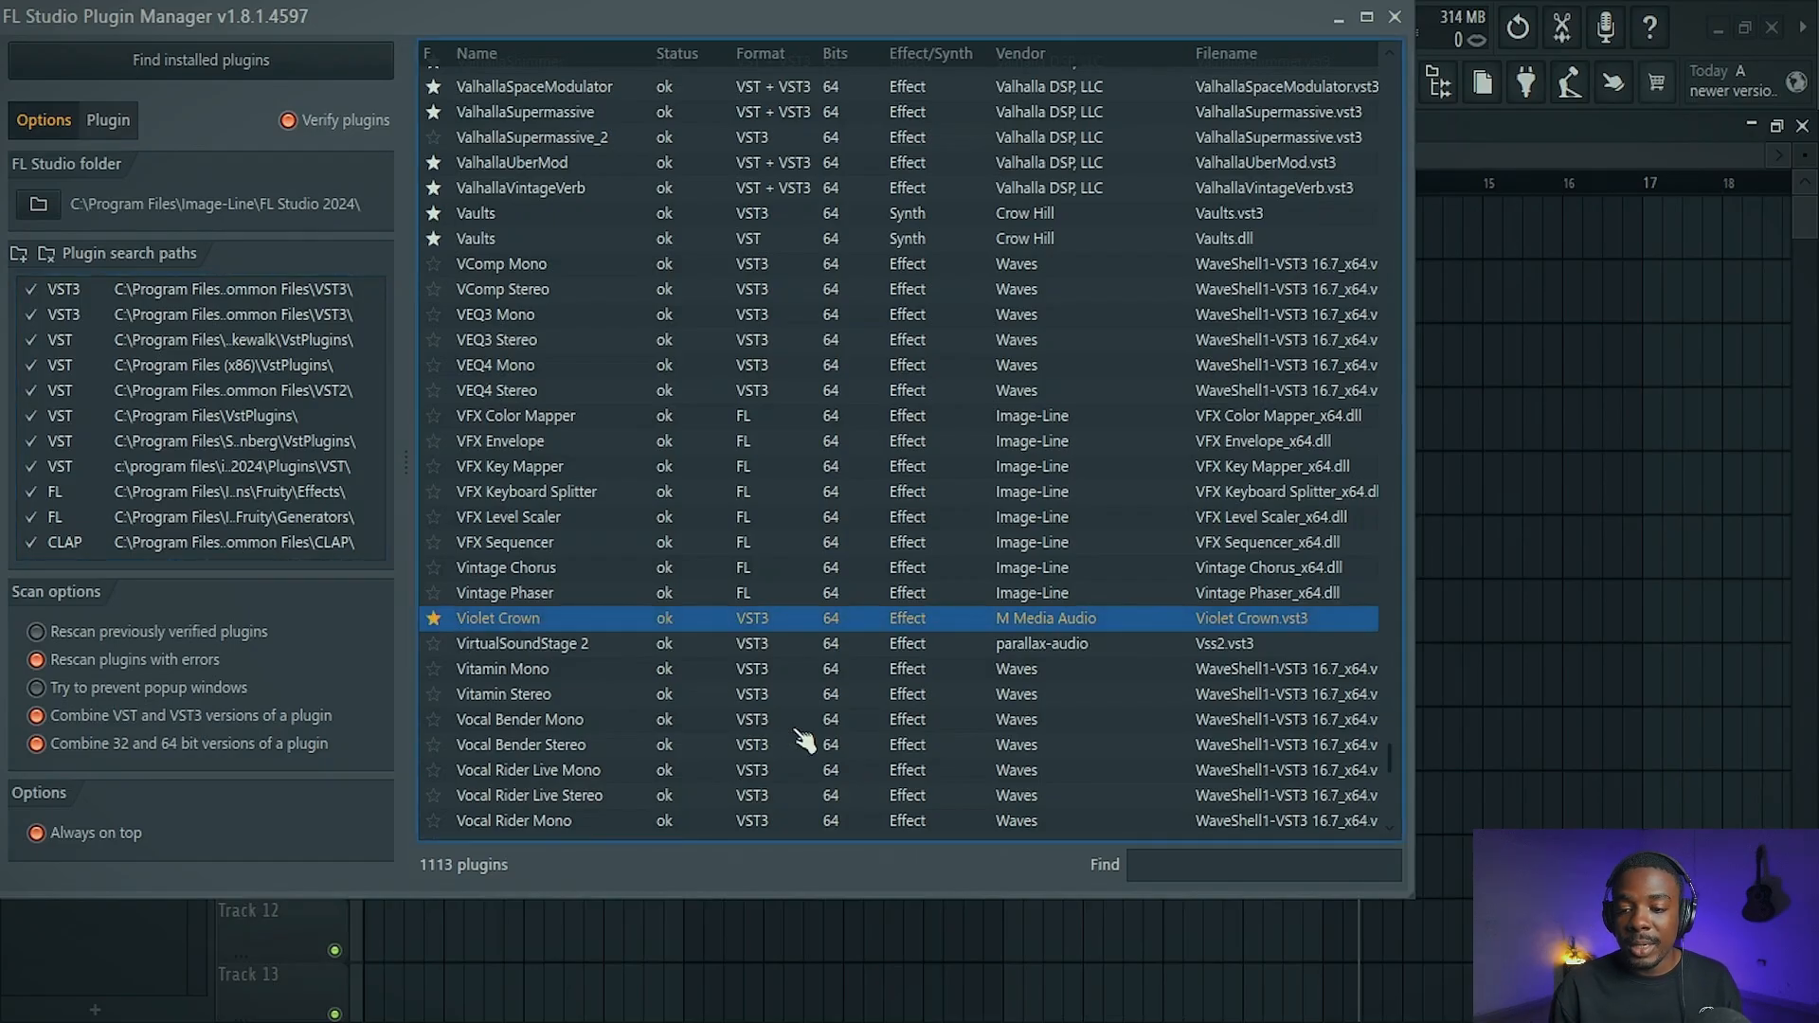
pyautogui.click(1395, 17)
# Show the mixer and delete the BattleFX effect from the first slot of the Master track.
pyautogui.click(1394, 82)
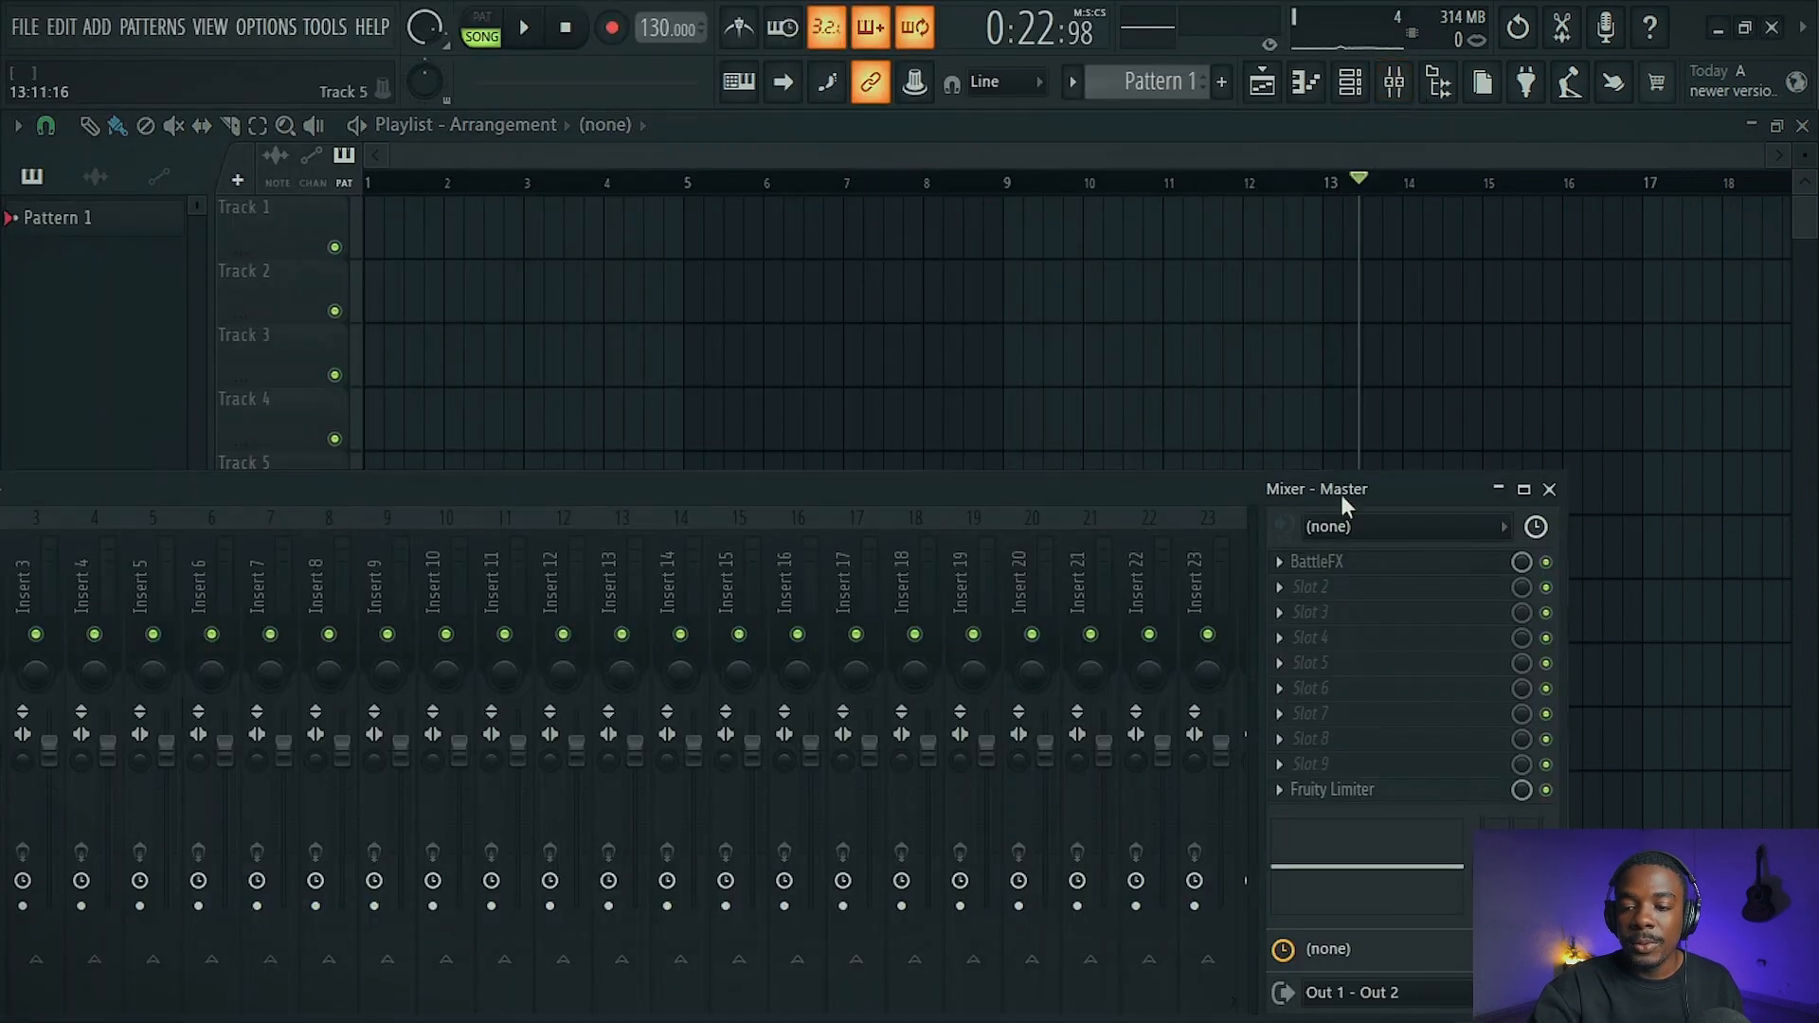
pyautogui.click(1283, 557)
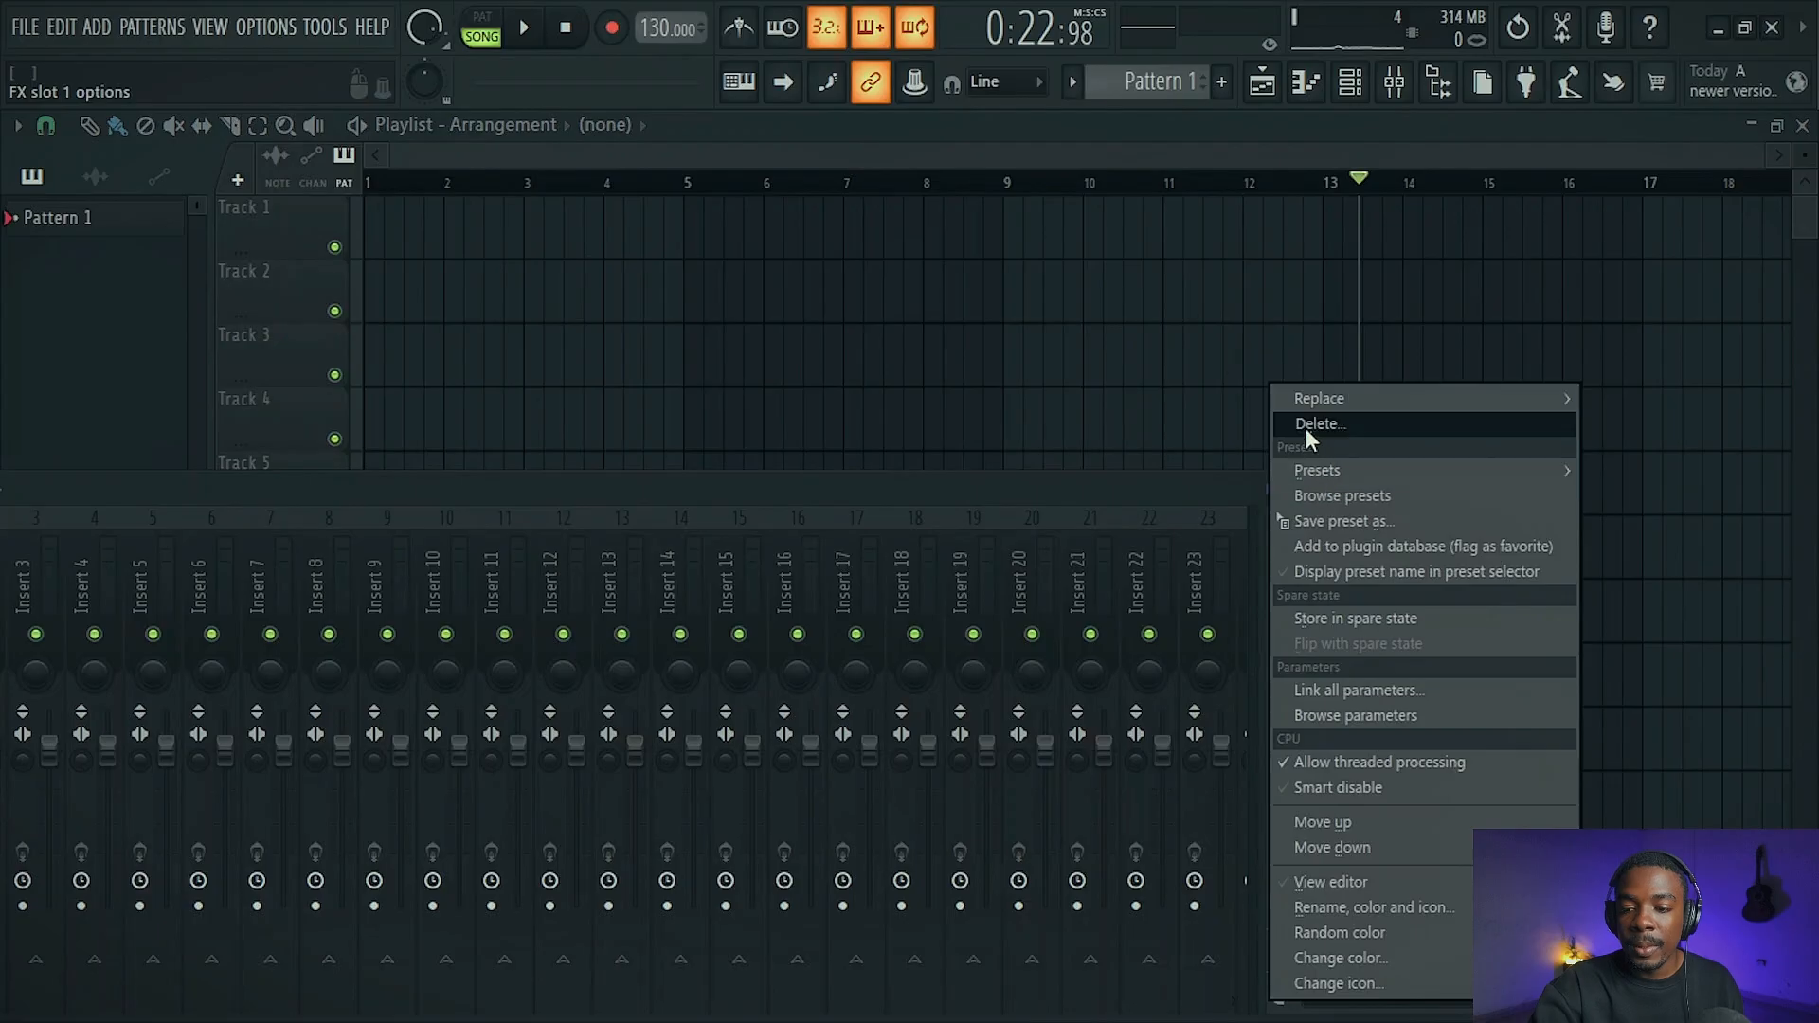
pyautogui.click(1305, 428)
# Load the Violet Crown VST3 effect from the full plugin list into slot 1 of the Master track.
pyautogui.click(1278, 561)
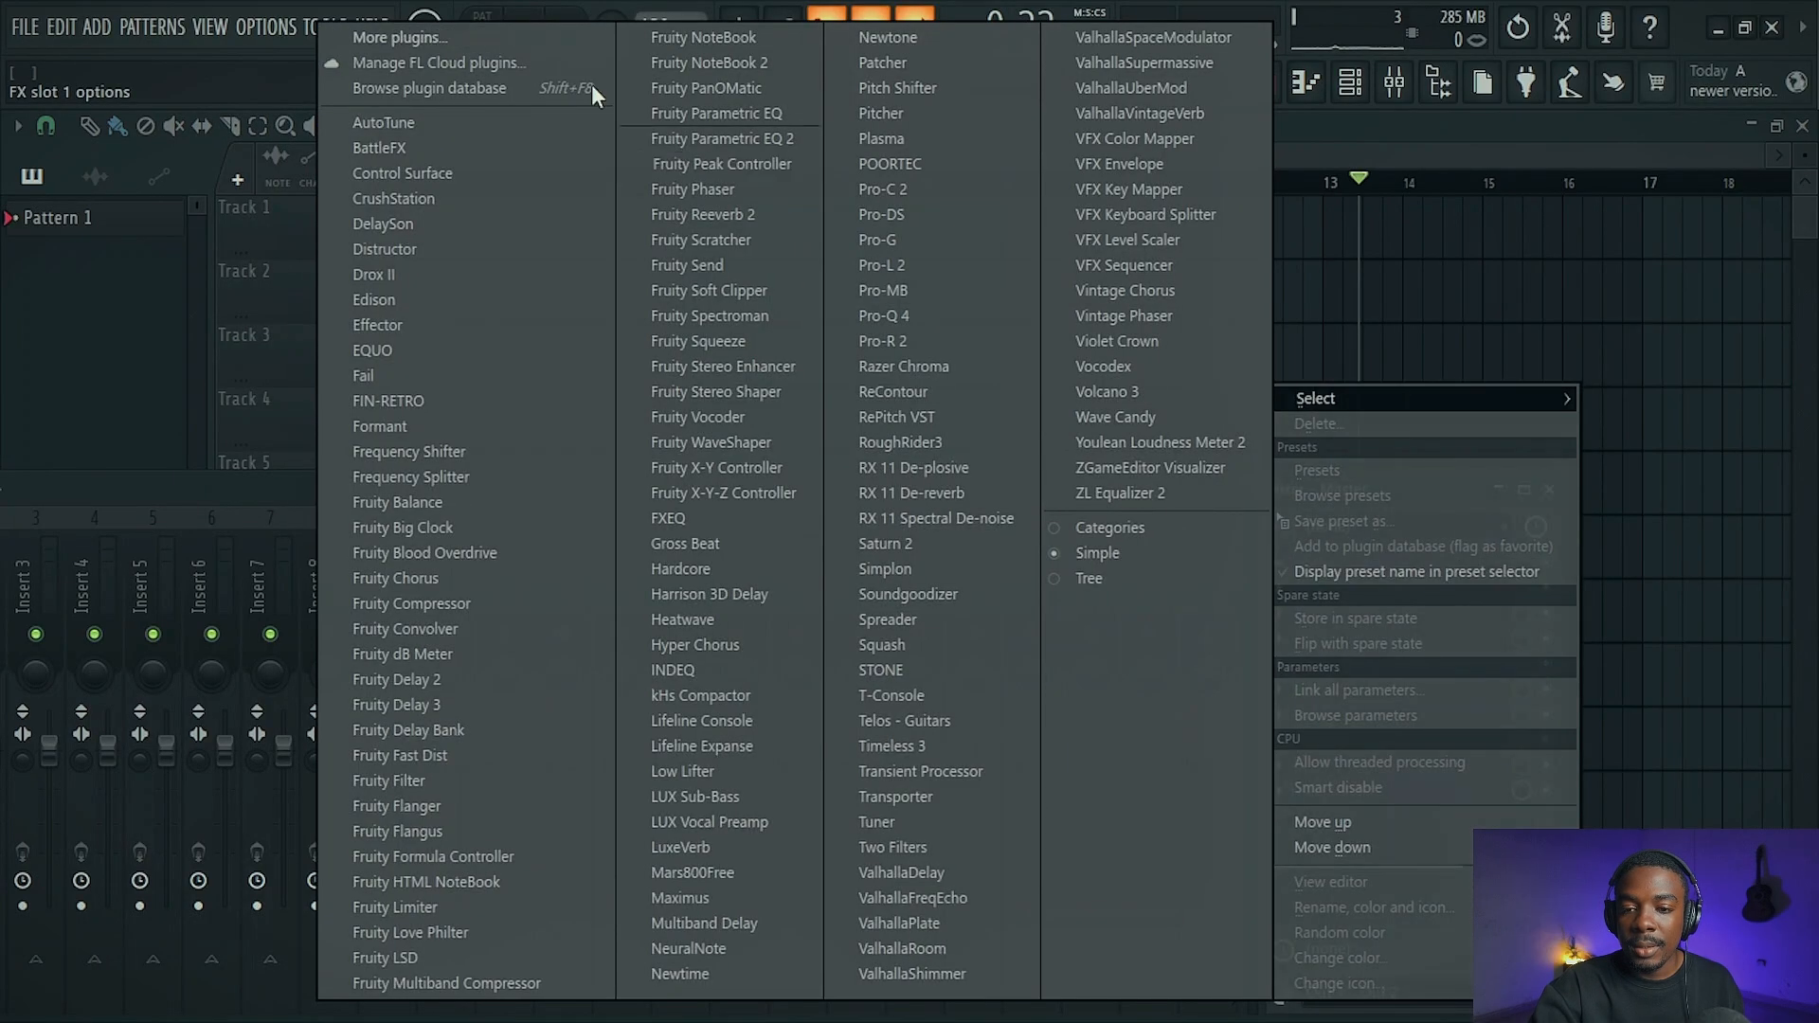
pyautogui.click(462, 40)
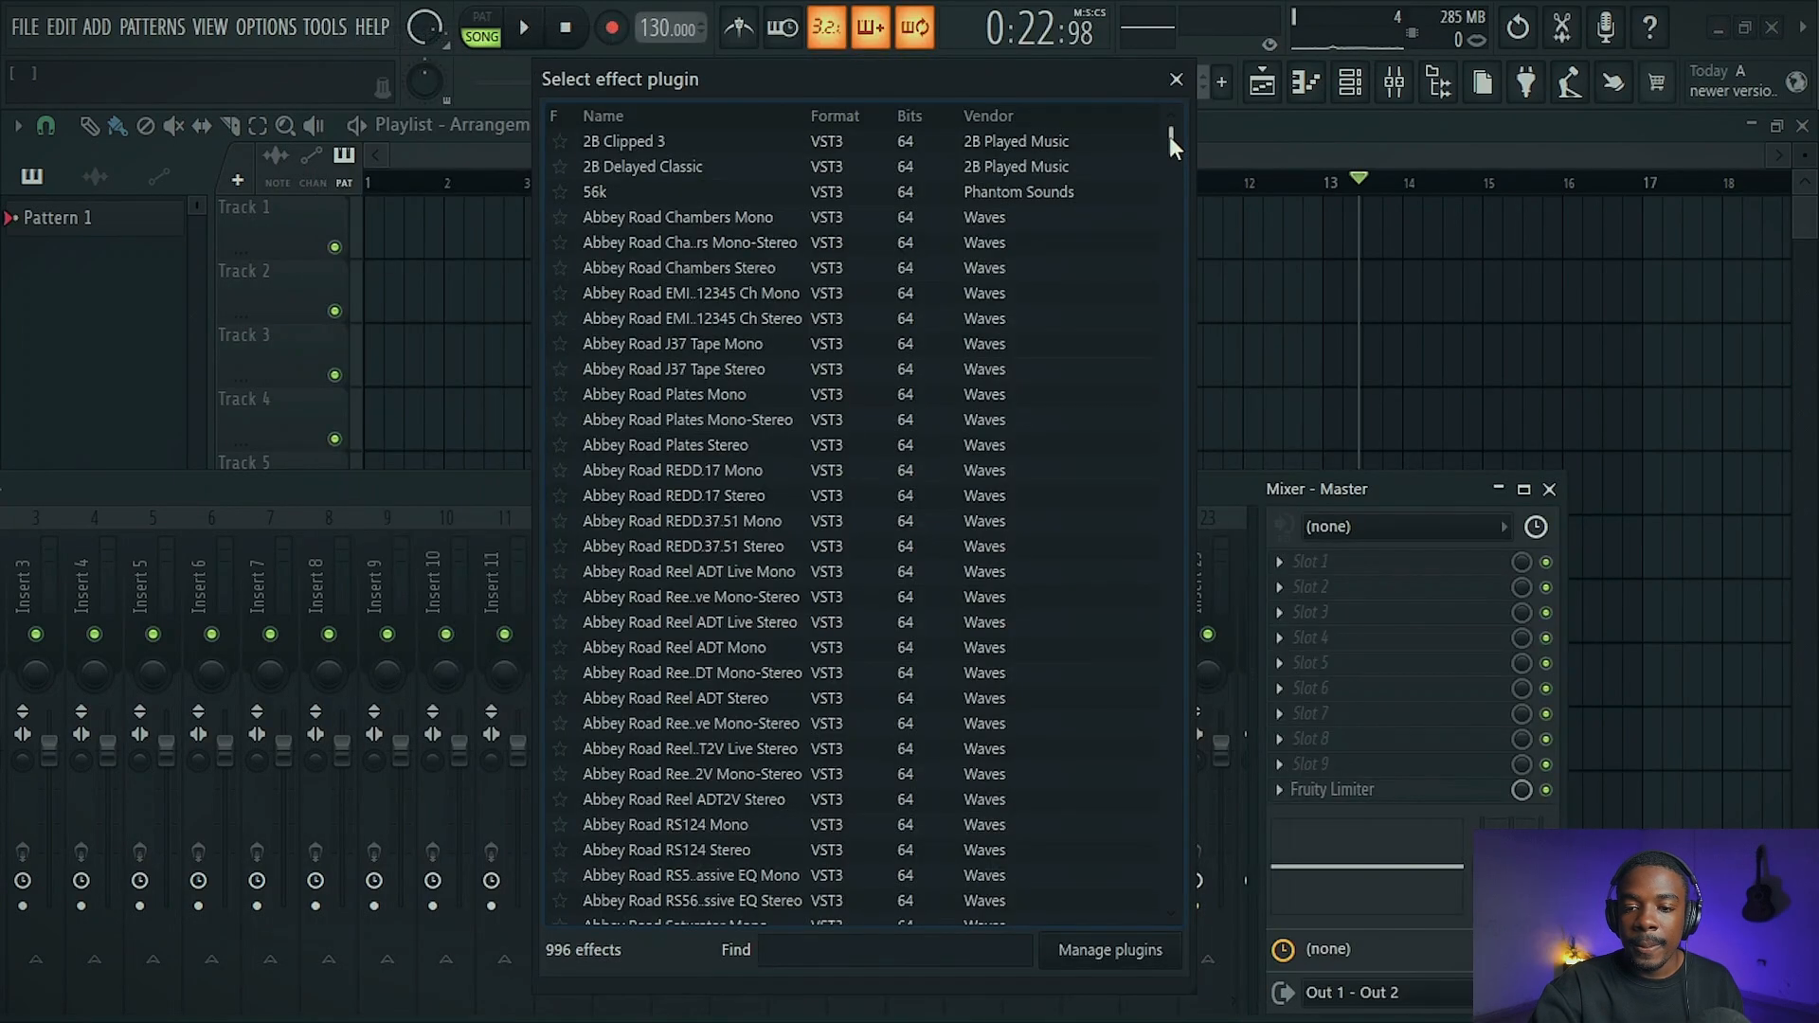
pyautogui.moveTo(1172, 144); pyautogui.dragTo(1349, 843)
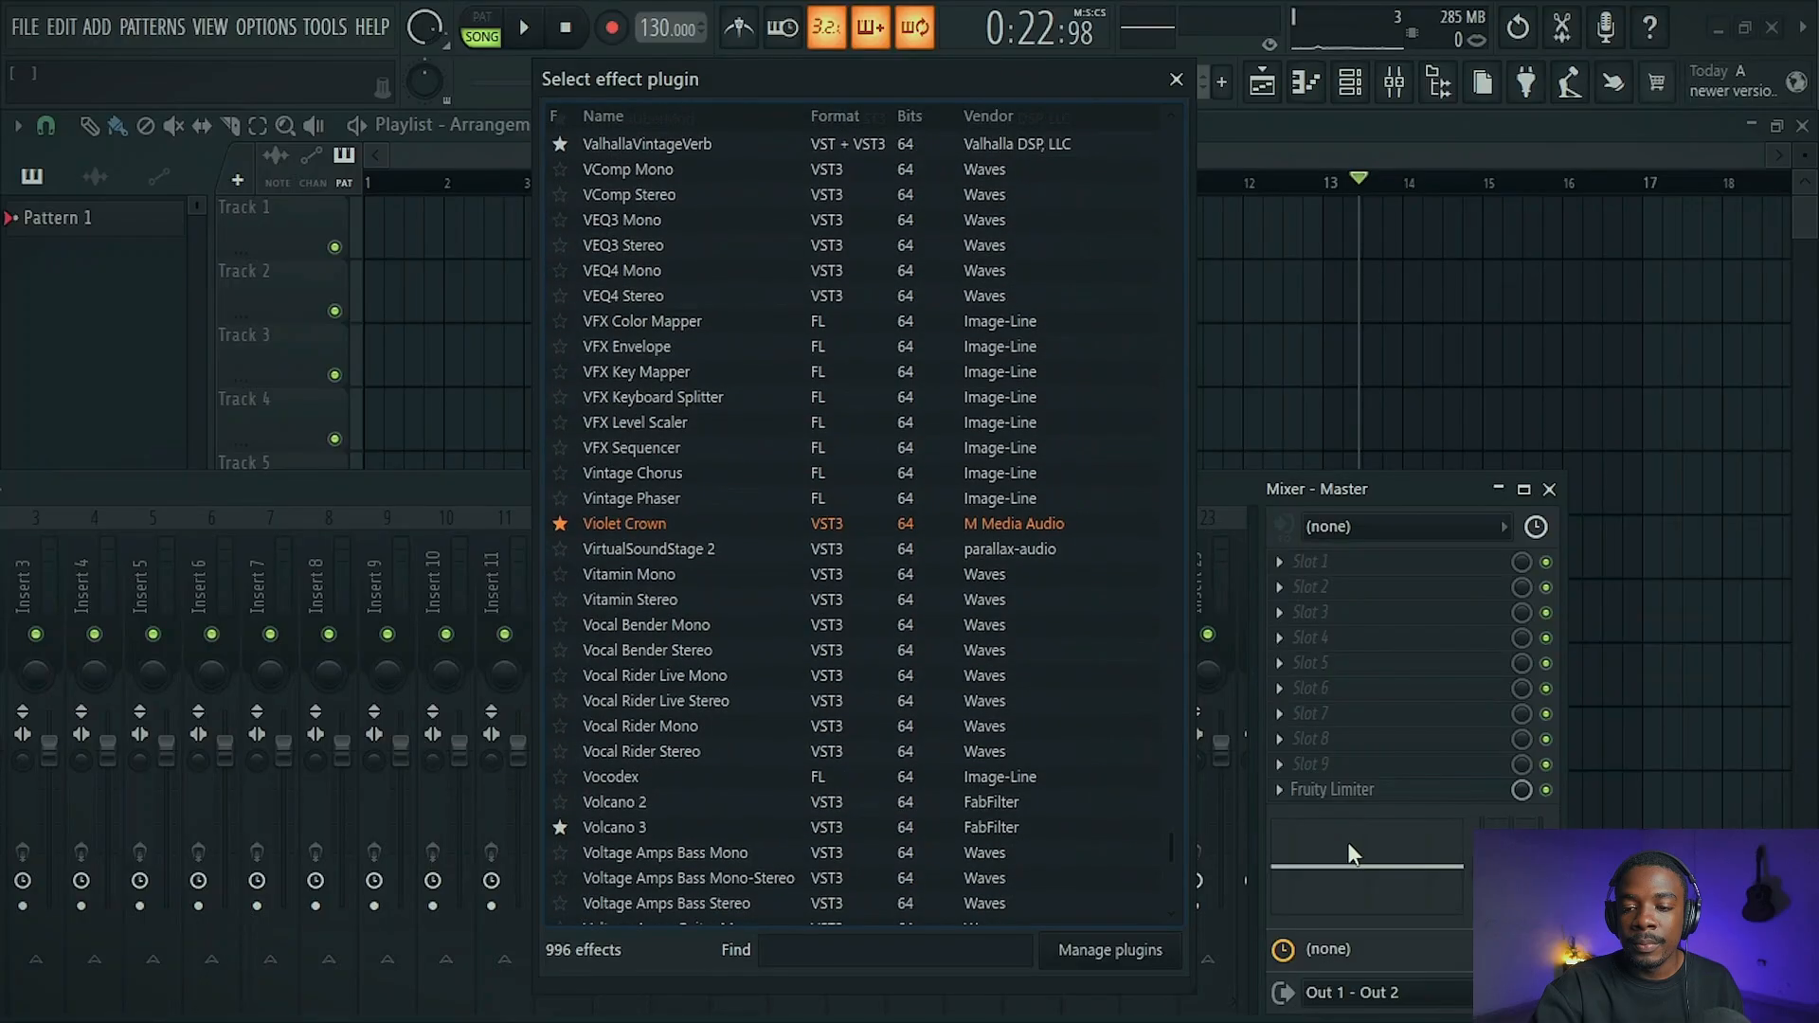
pyautogui.click(822, 532)
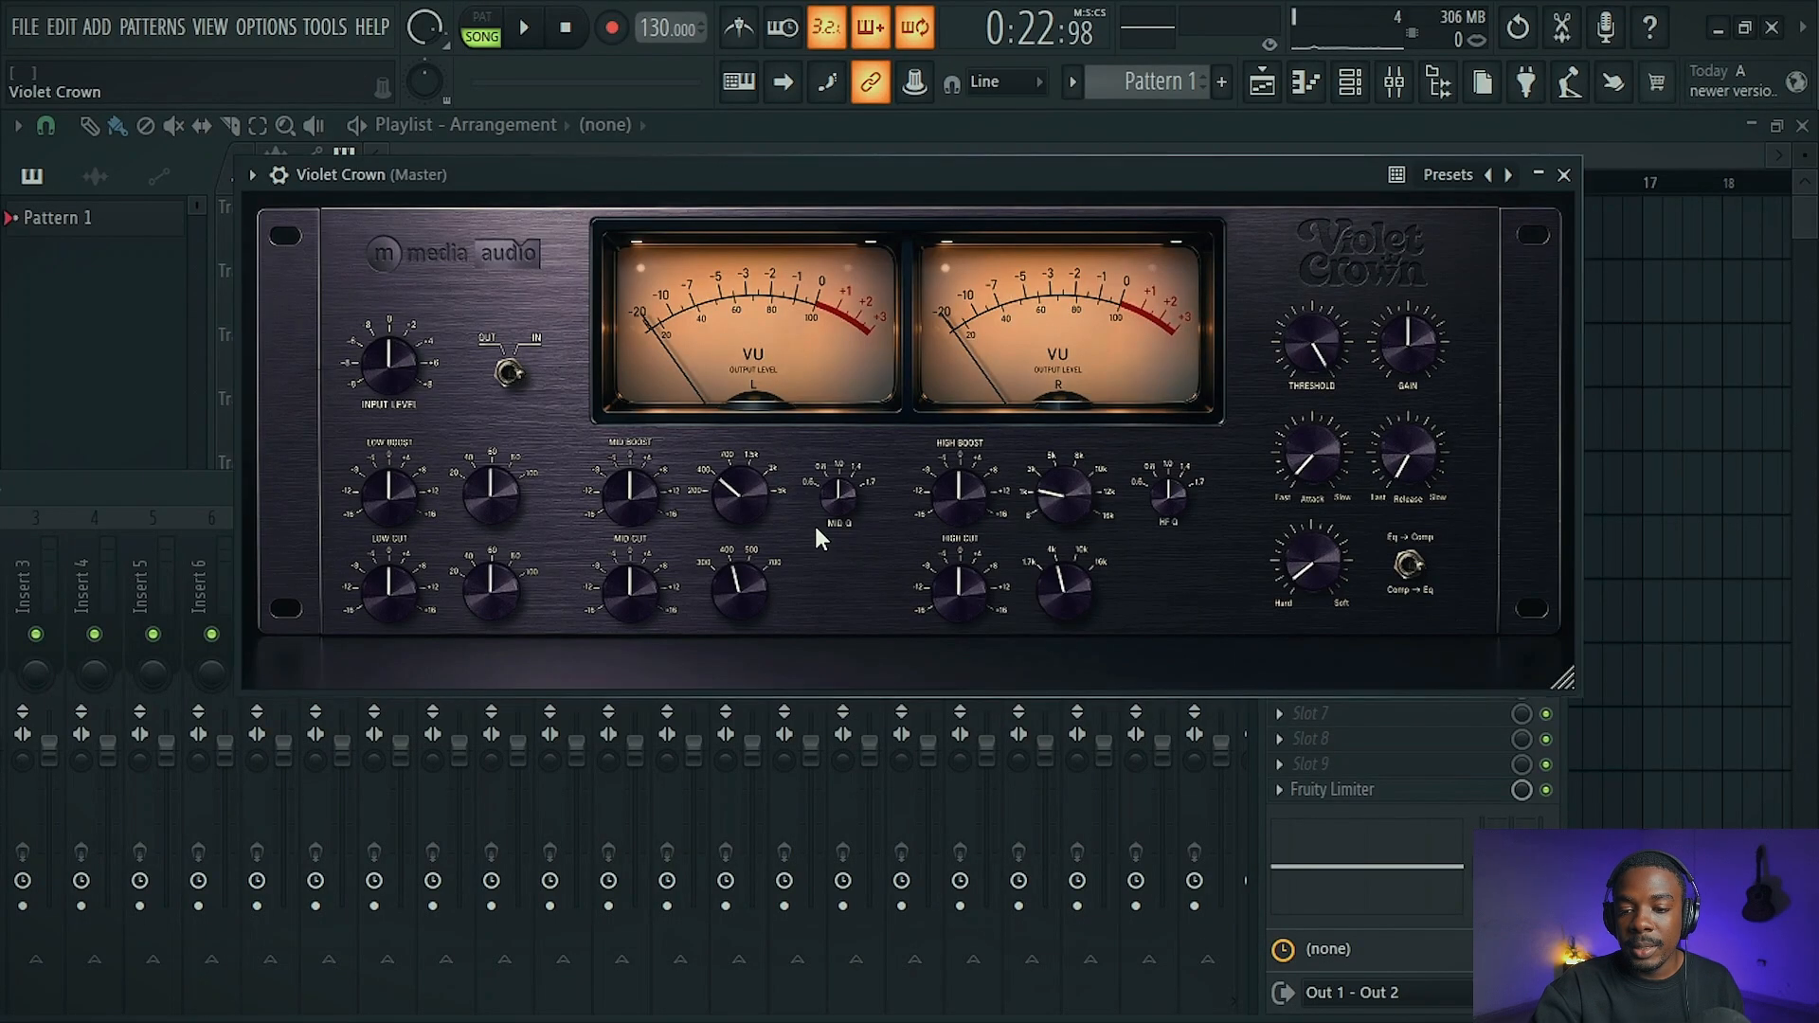
# Close the mixer and reposition the Violet Crown plugin window over the middle of the playlist.
pyautogui.moveTo(923, 195); pyautogui.dragTo(824, 309)
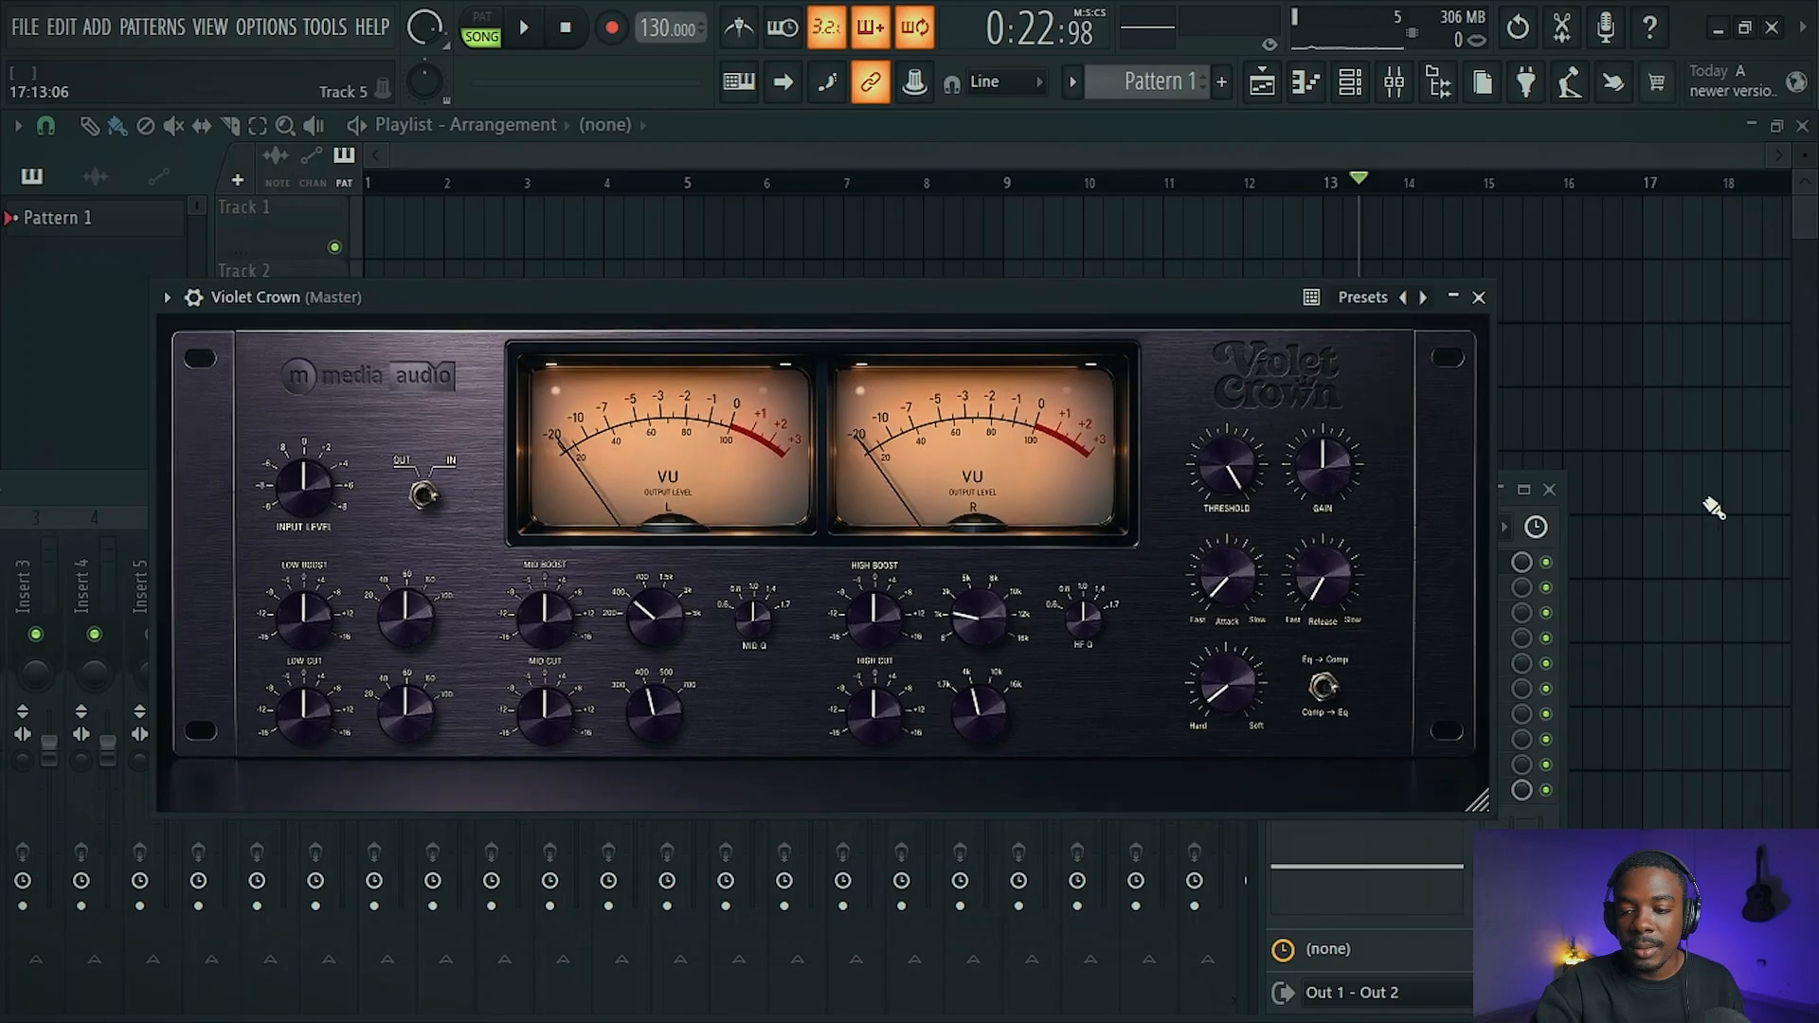
pyautogui.click(1550, 490)
pyautogui.moveTo(1089, 292); pyautogui.dragTo(1177, 300)
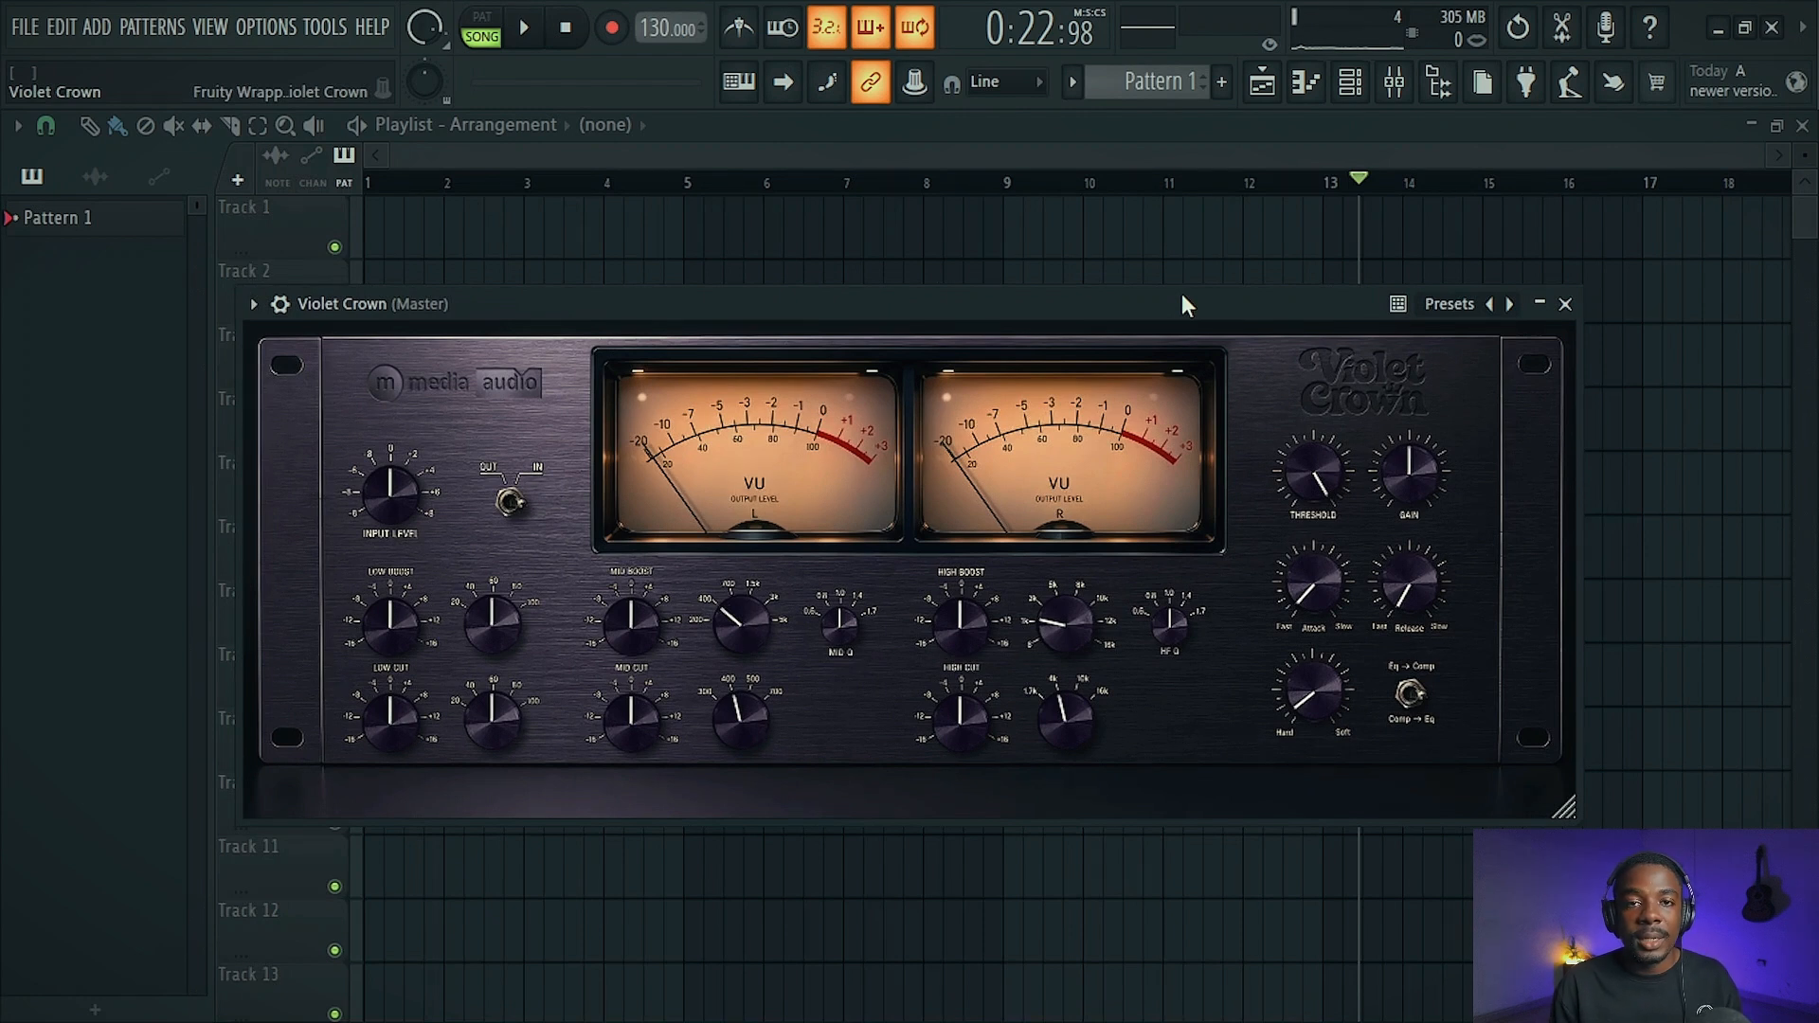
pyautogui.moveTo(1181, 296); pyautogui.dragTo(1248, 304)
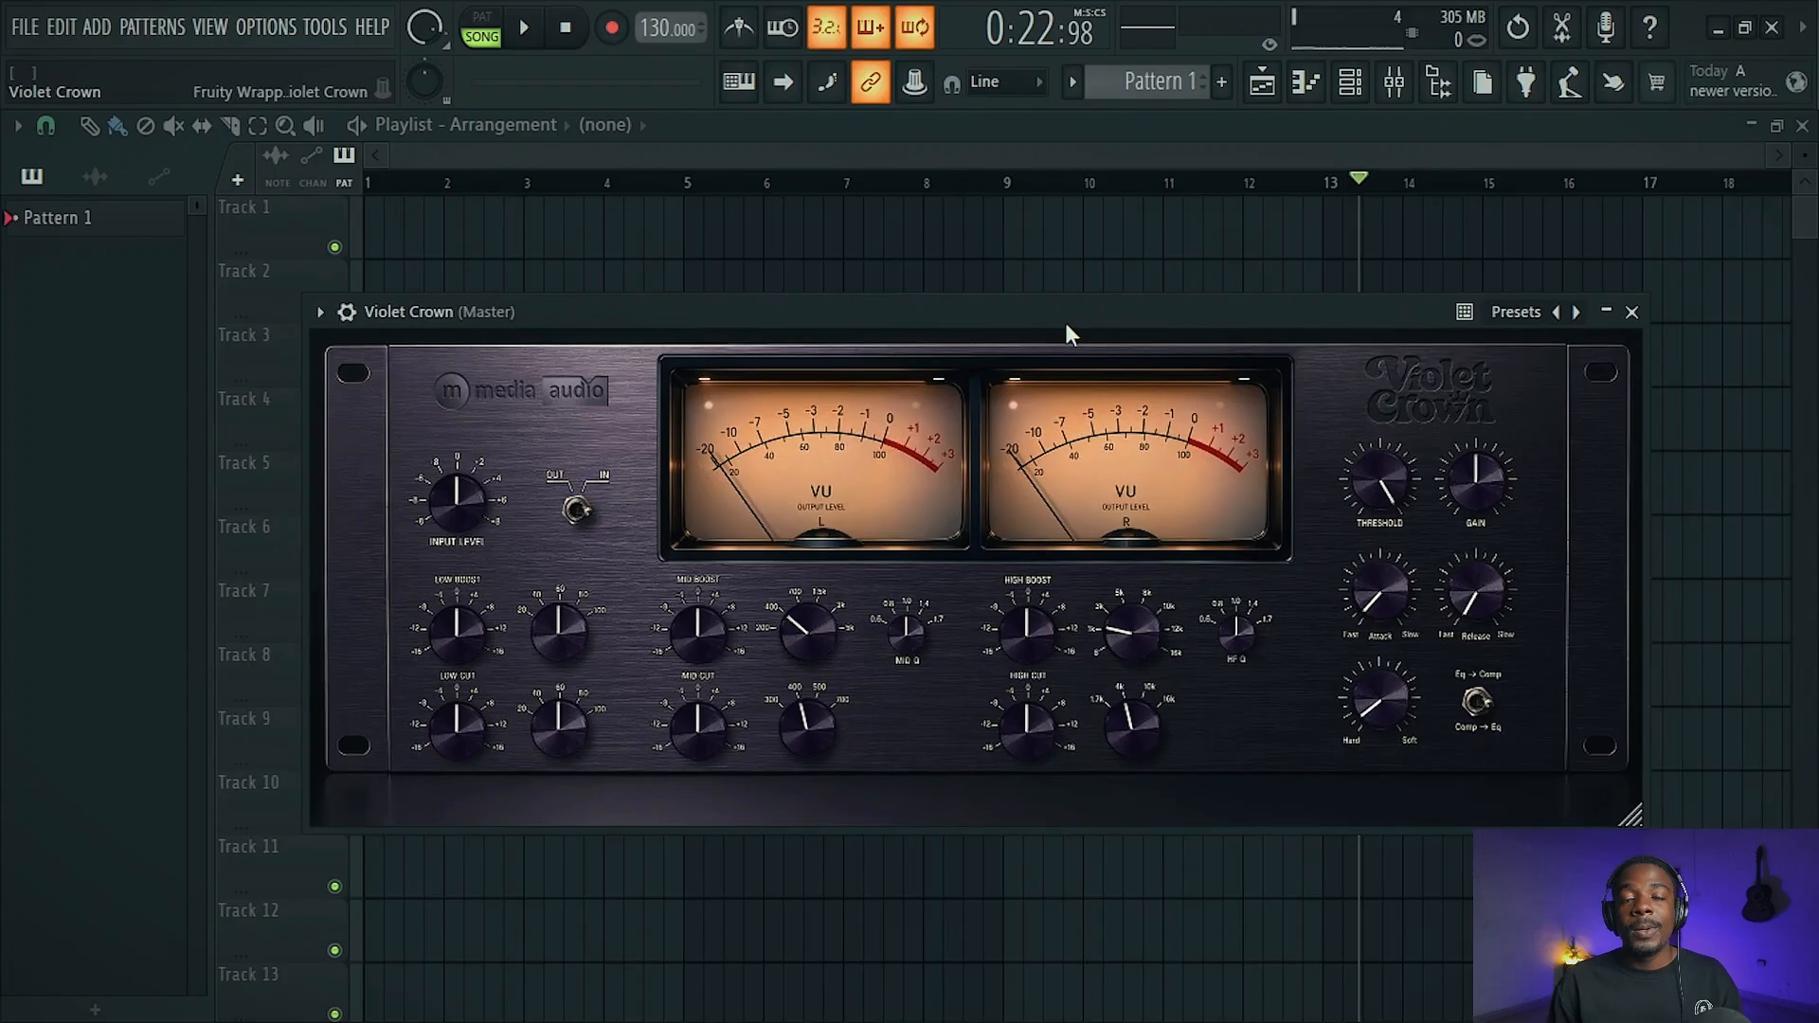